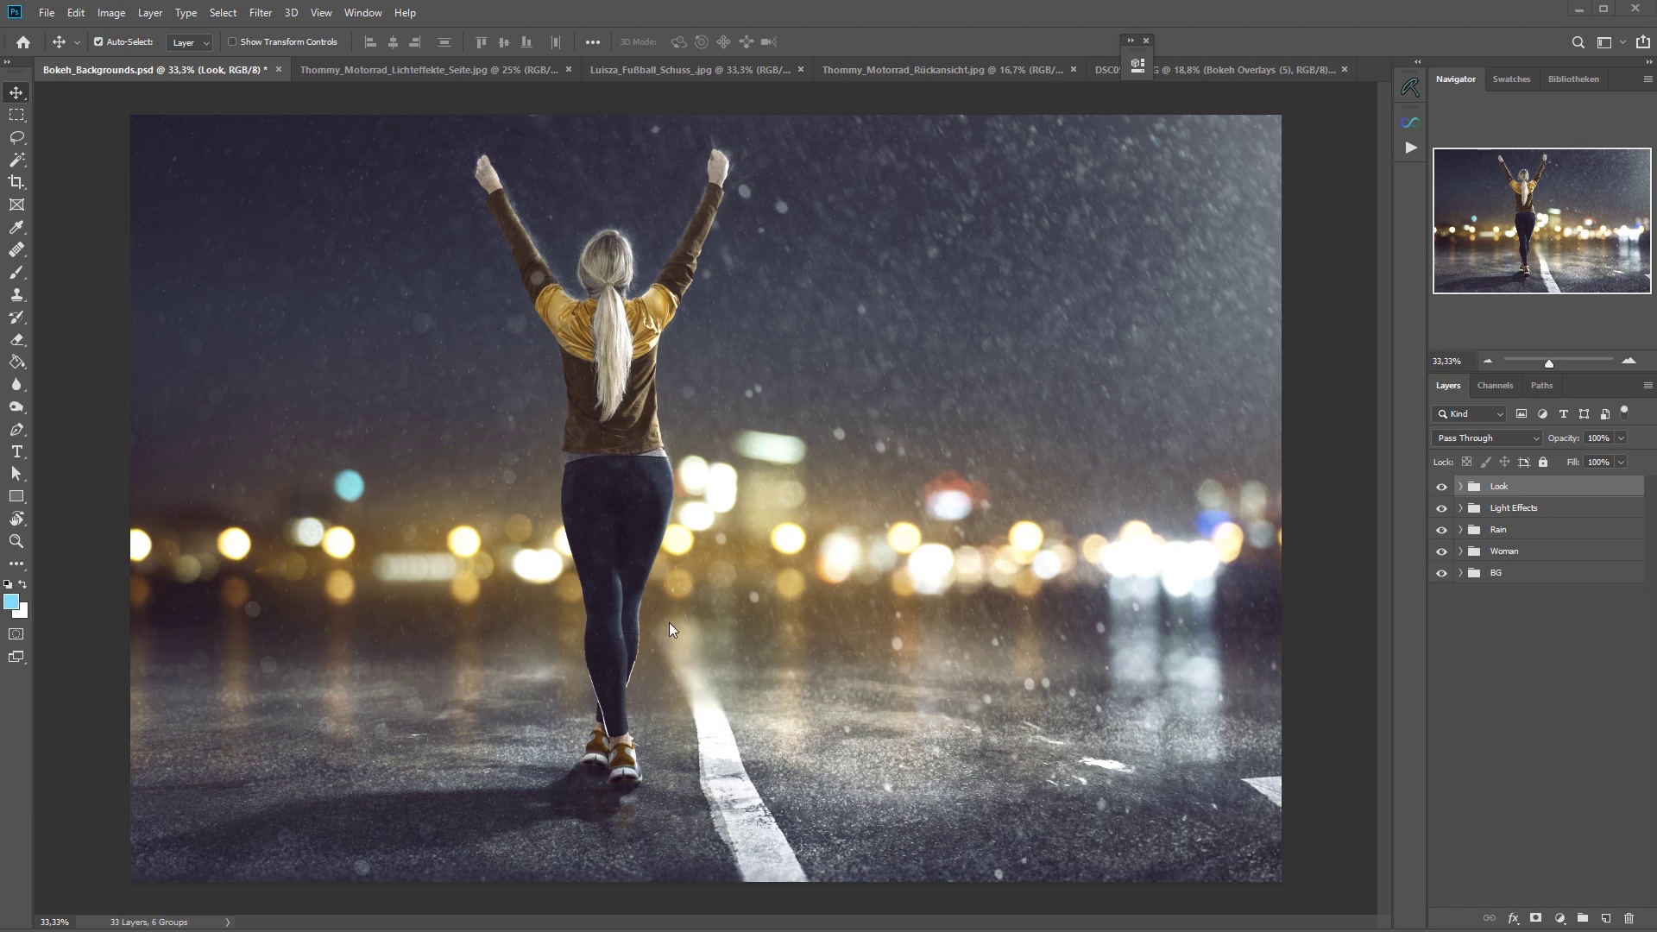
- Zoom out slightly on the rainy-street composite
scroll(681, 601, "down", 1)
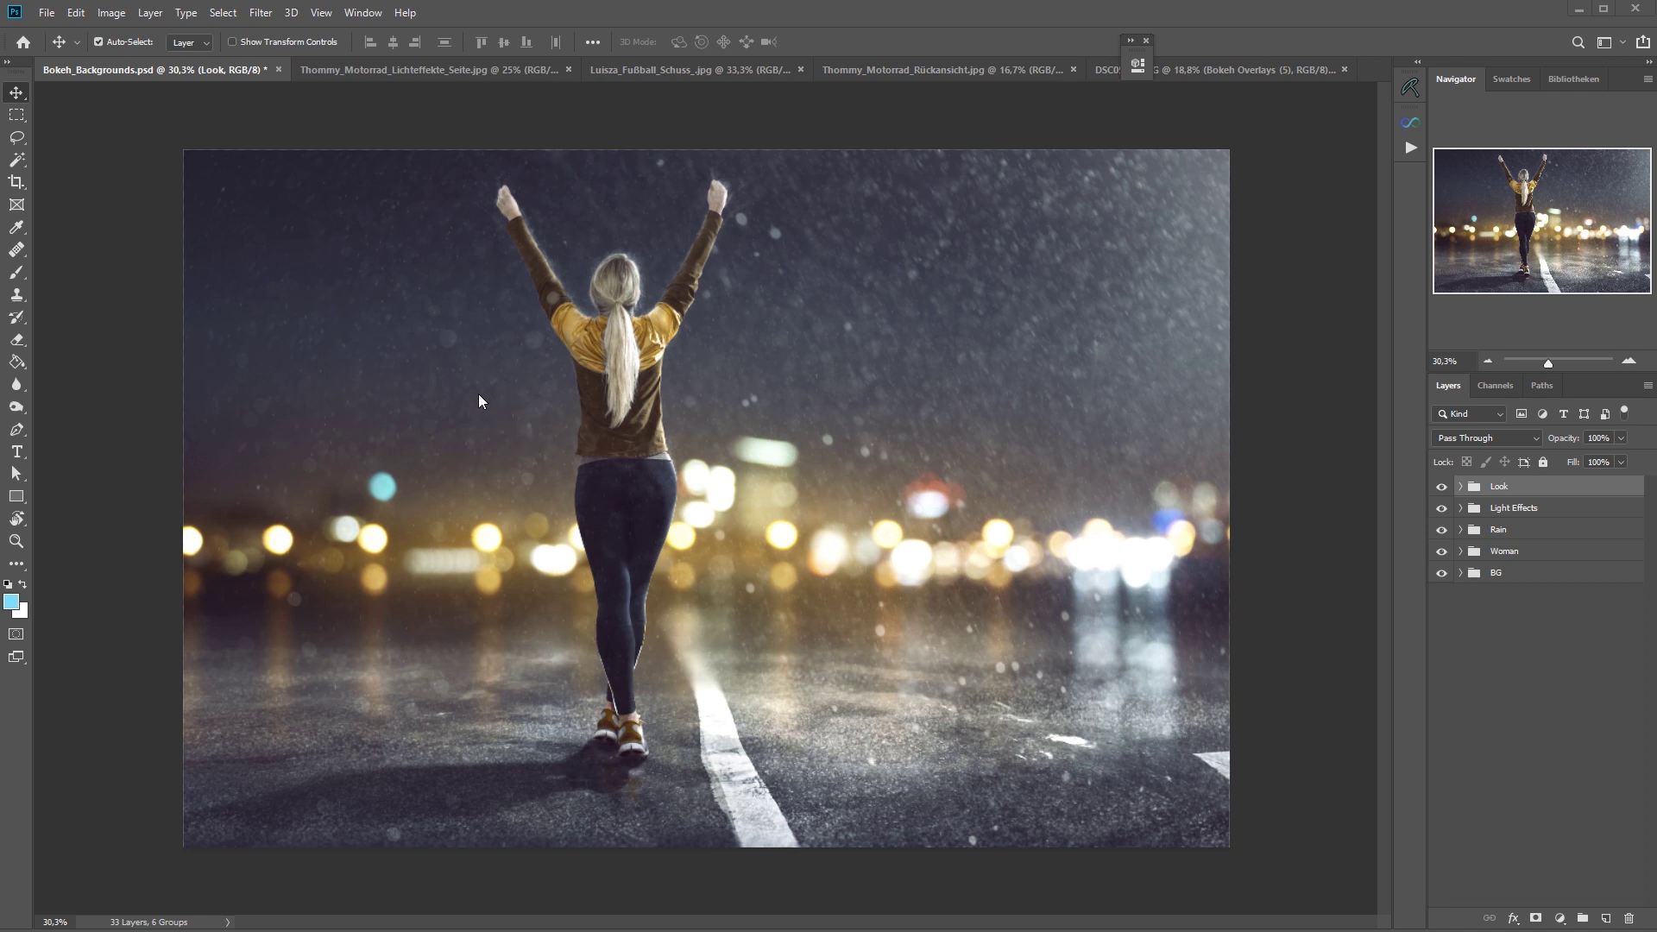
- View the motorcycle, soccer and rear-view motorcycle examples, hiding the guide on the soccer image
left_click(391, 70)
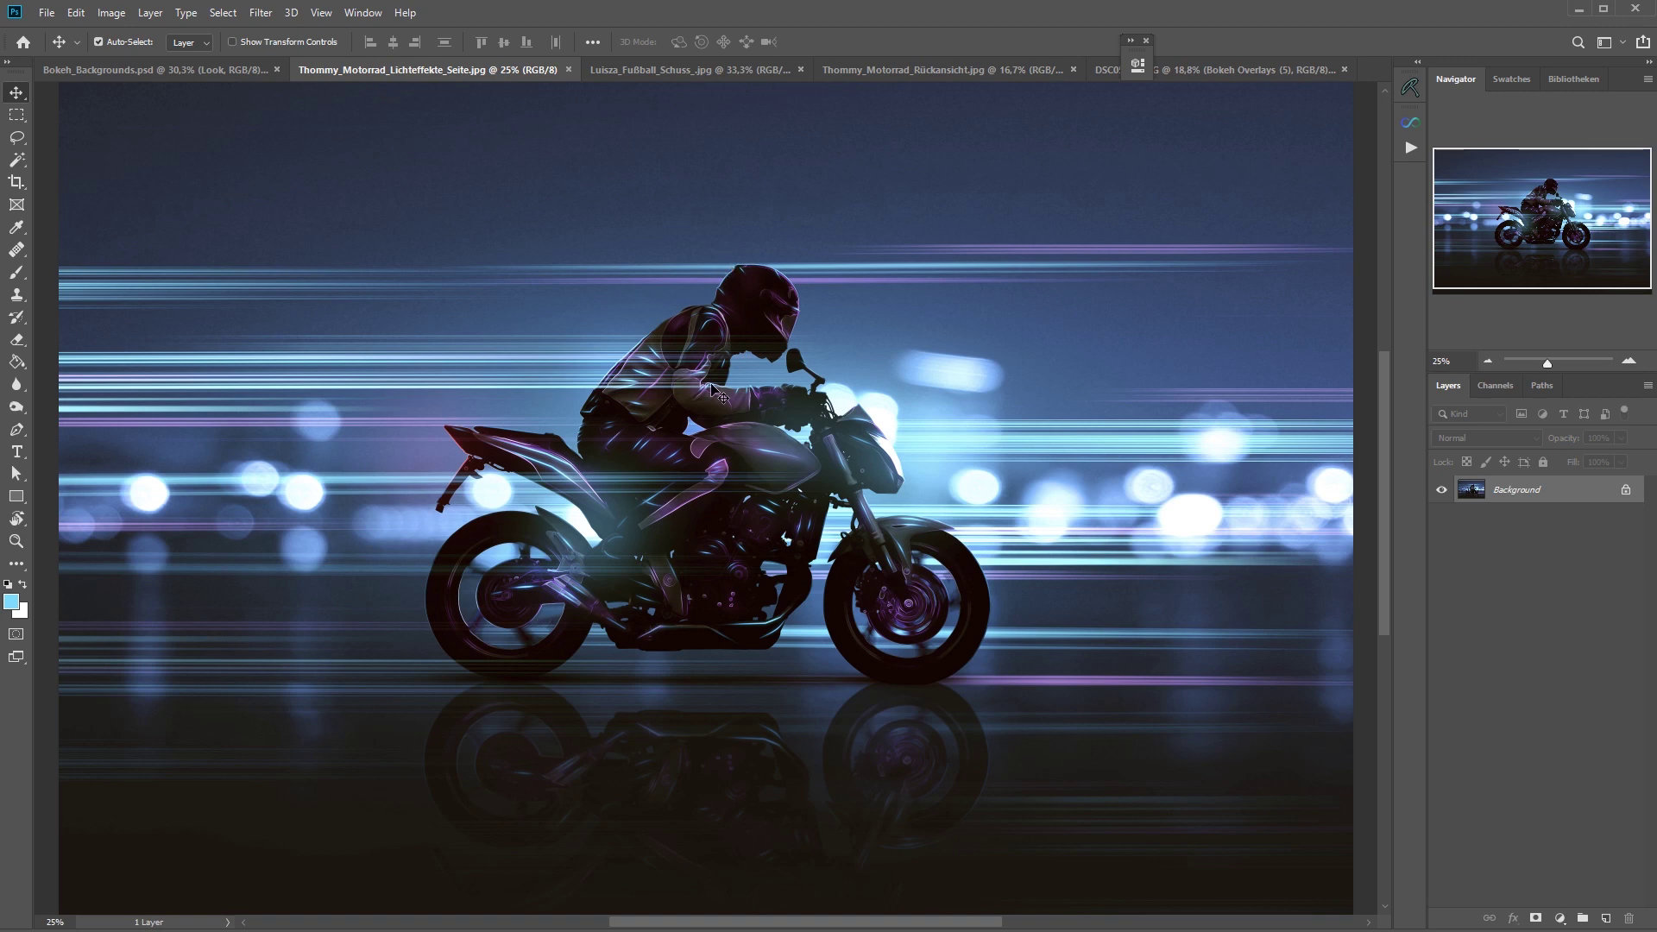
left_click(640, 70)
scroll(759, 354, "up", 1)
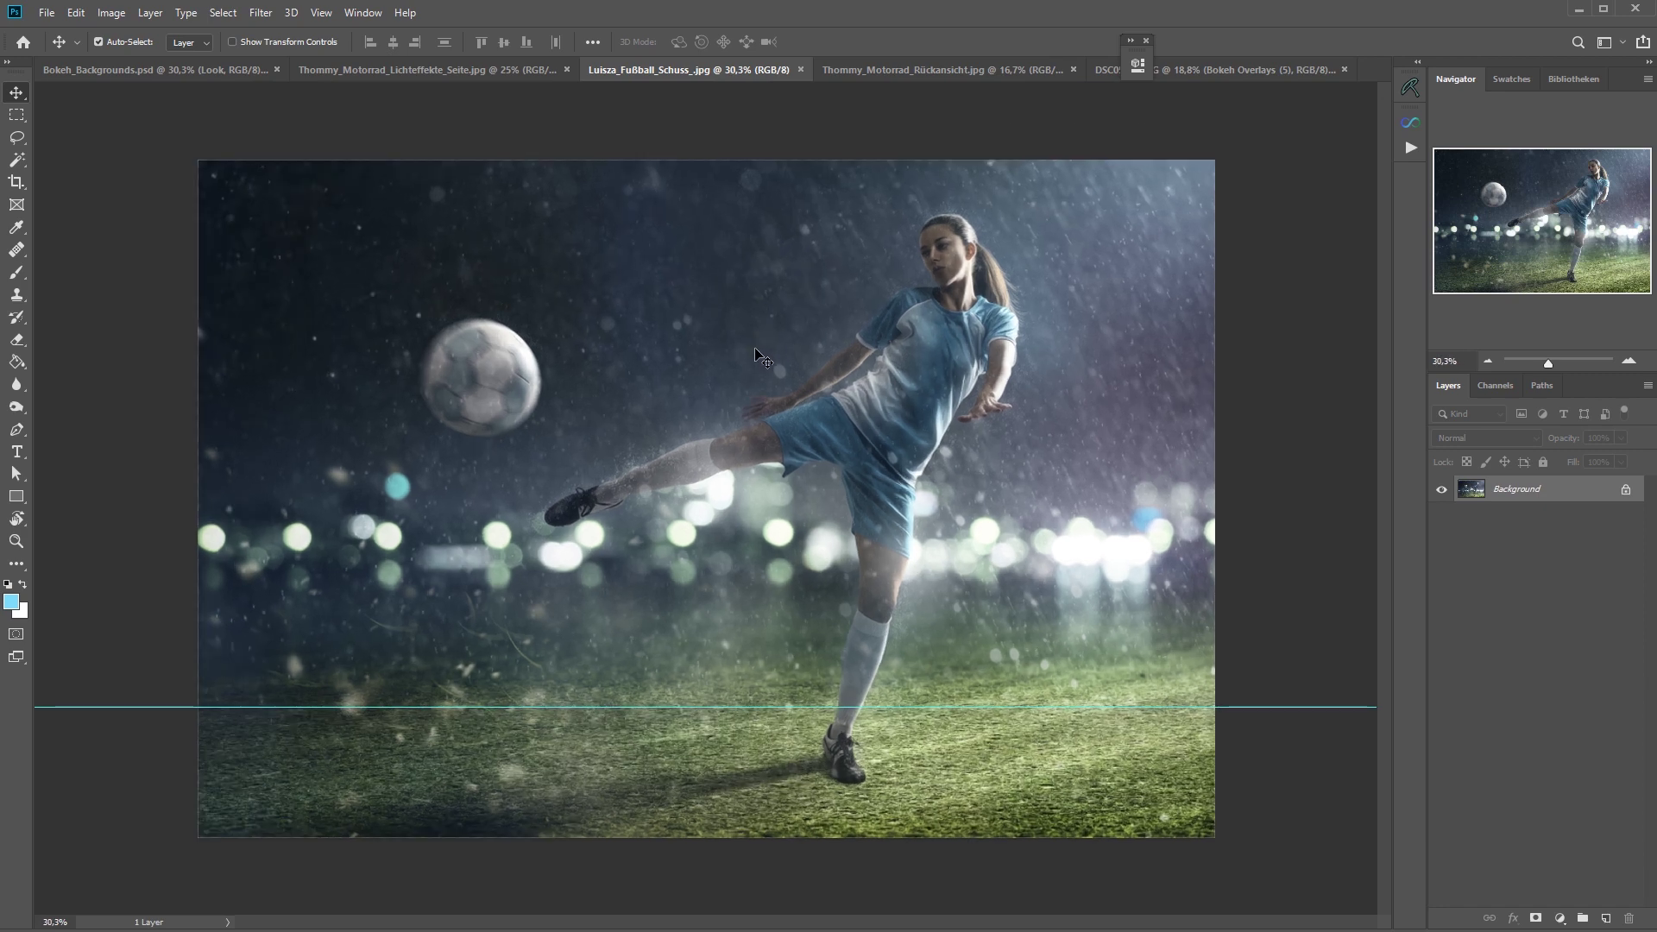
key("ctrl")
key("ctrl+semicolon")
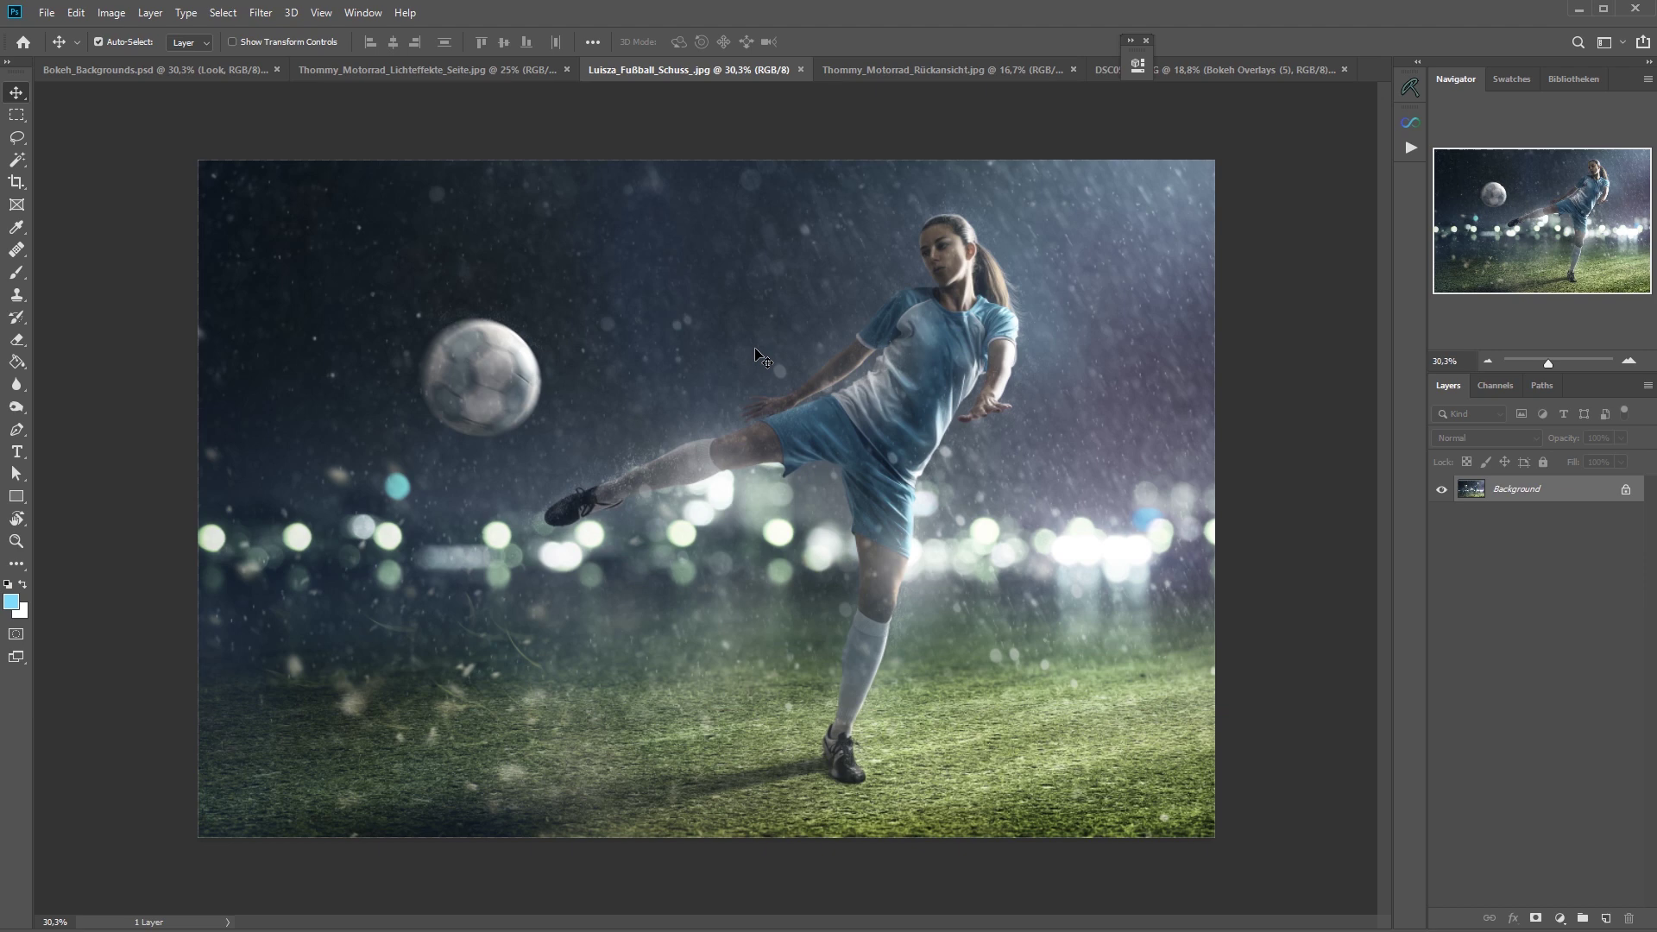
left_click(865, 69)
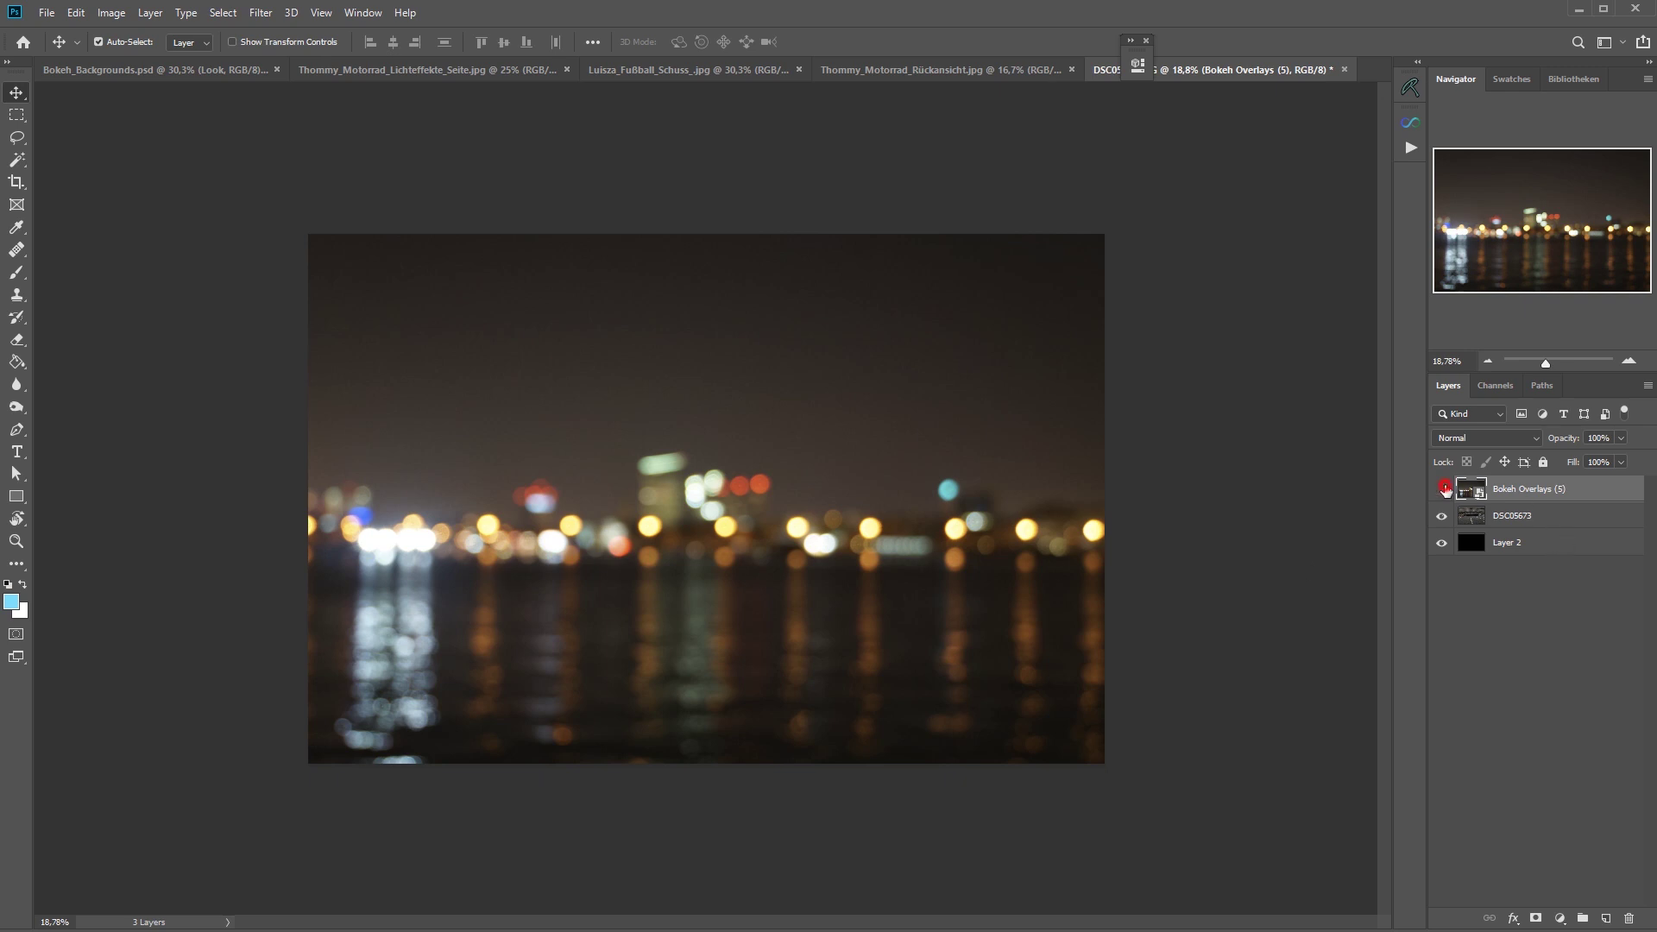
left_click(1441, 489)
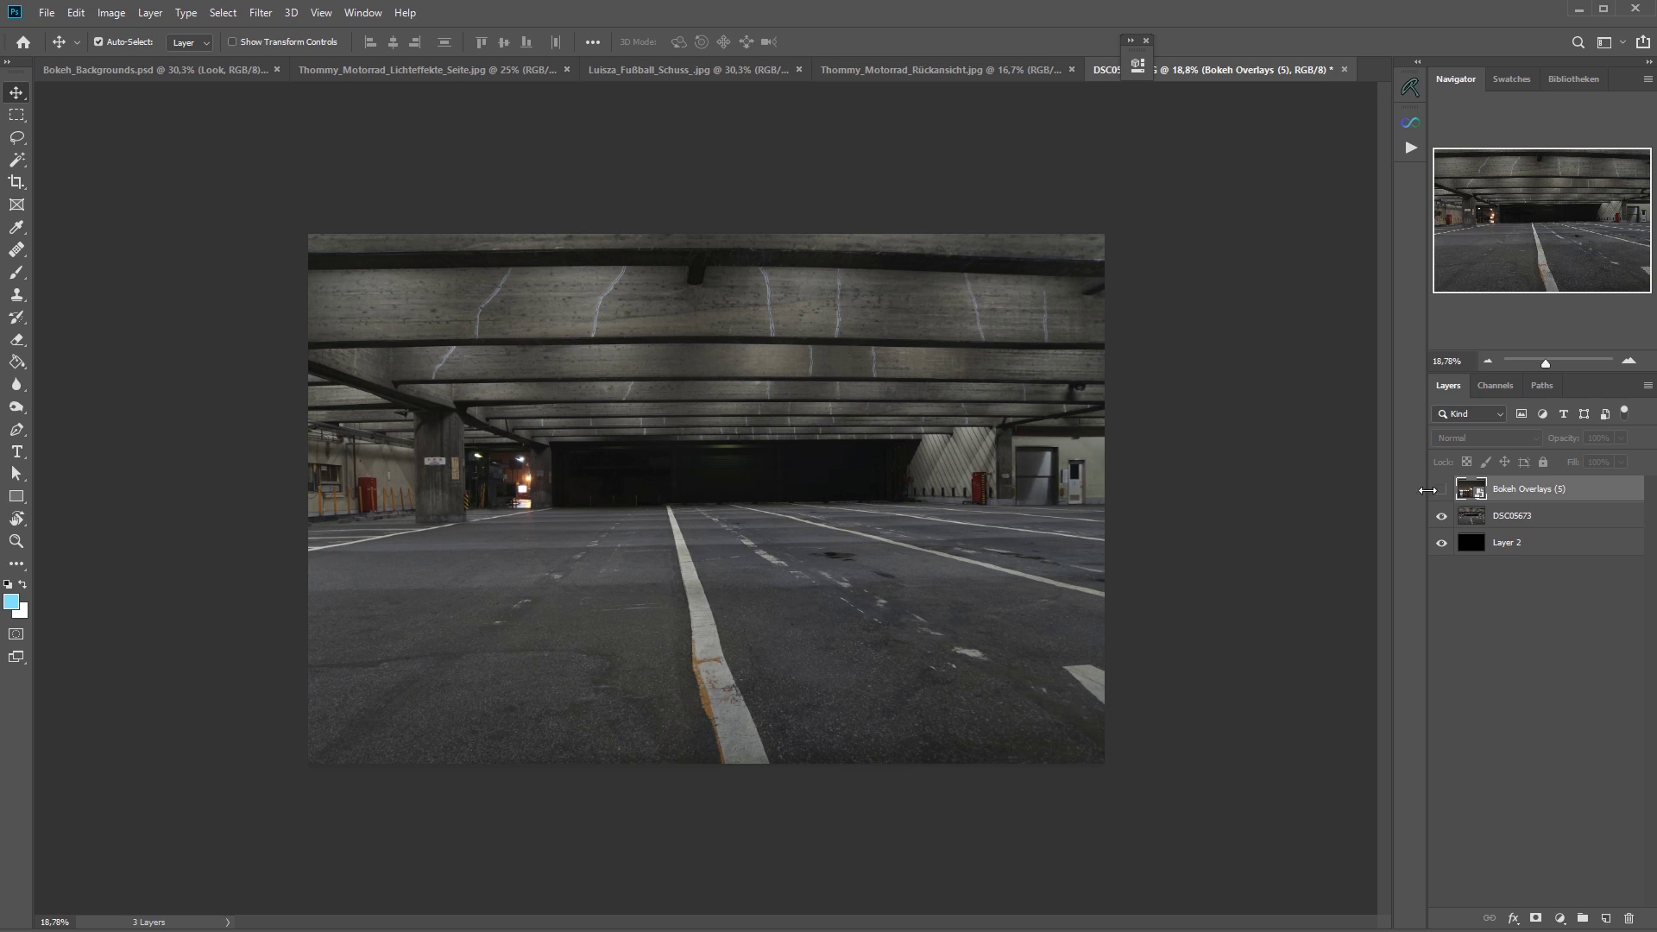
left_click(1441, 515)
left_click(1441, 515)
left_click(1441, 489)
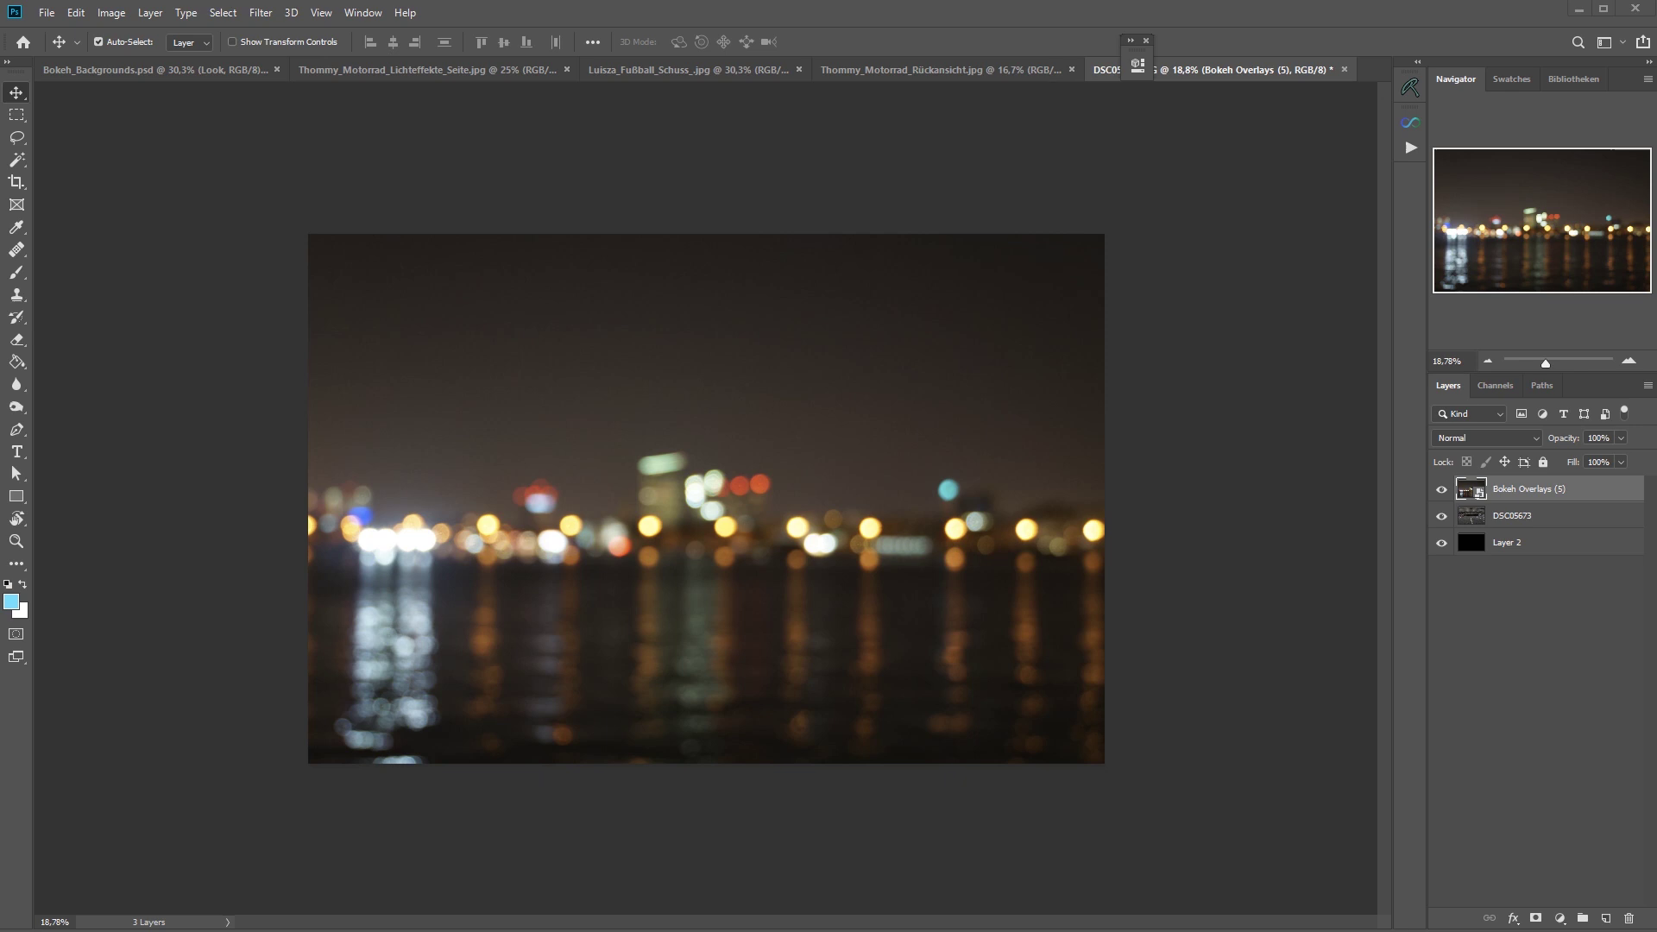
key("alt+Tab")
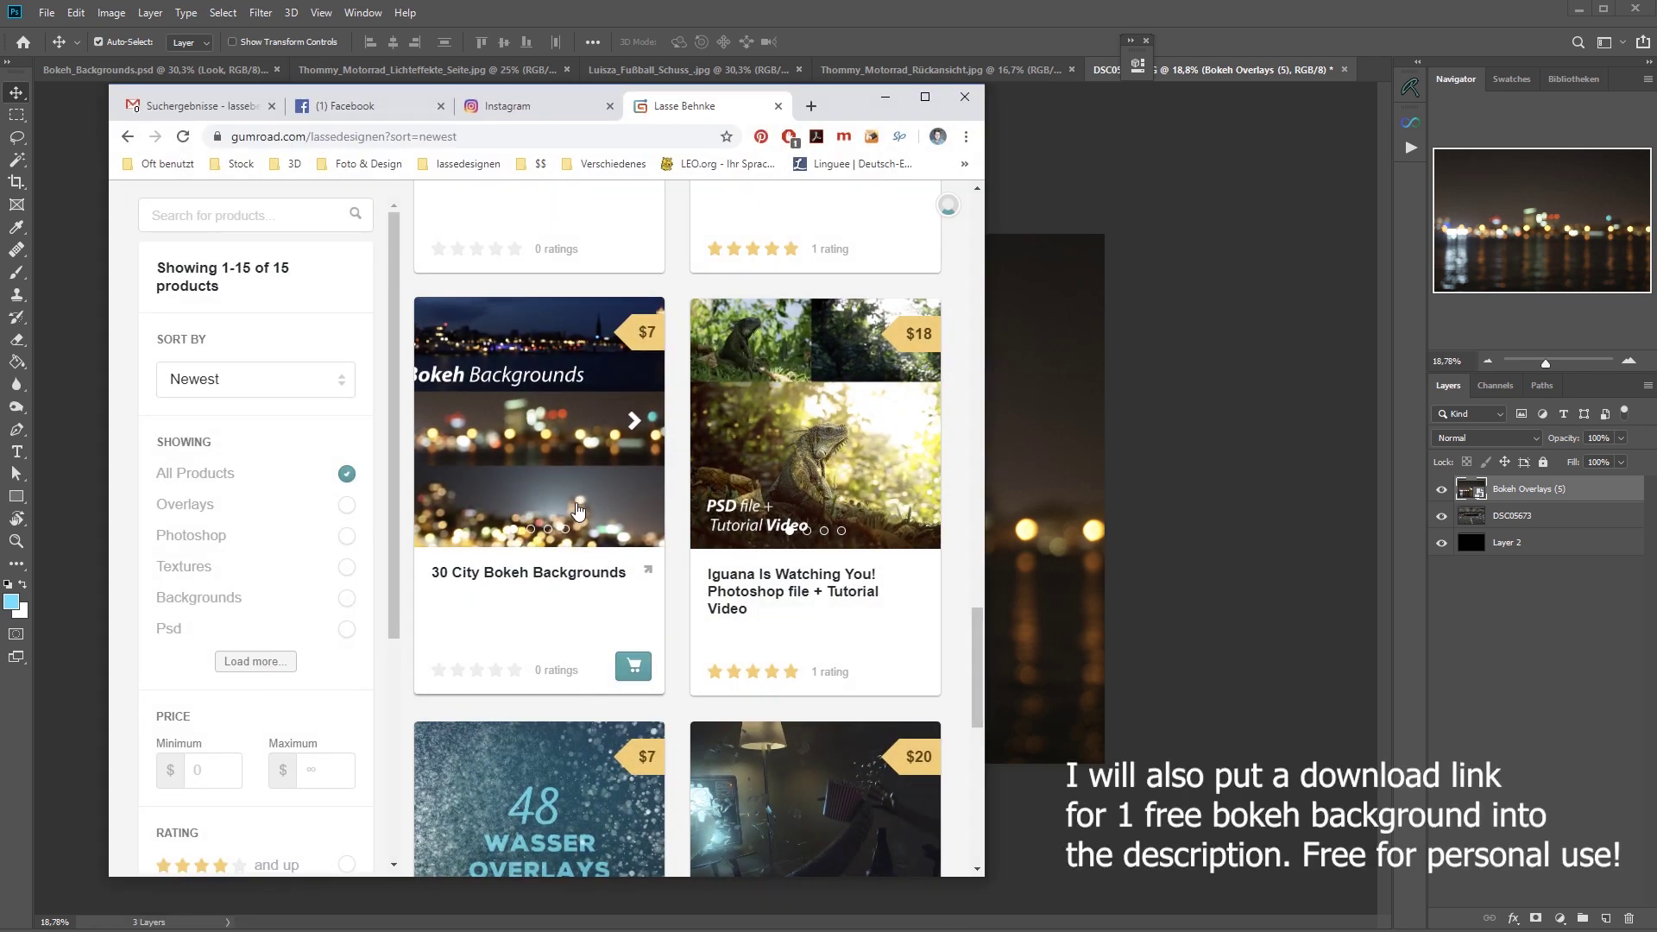
left_click(885, 96)
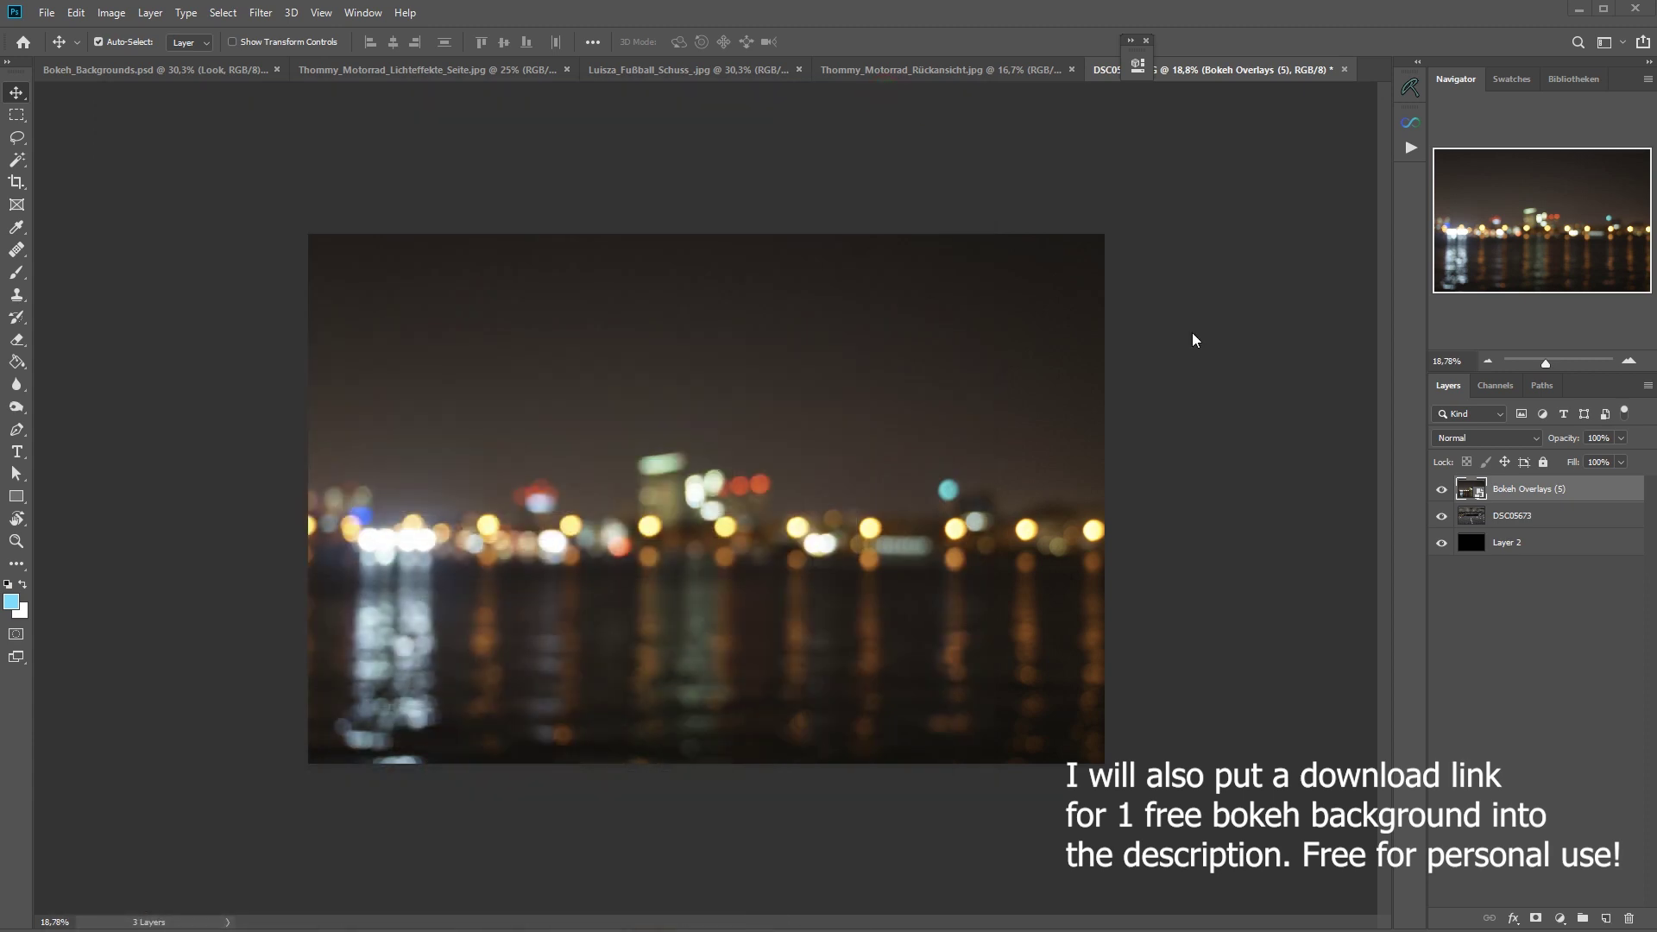
- Mirror Bokeh Overlays horizontally, hide it, and select the garage photo layer
key("ctrl+shift+h")
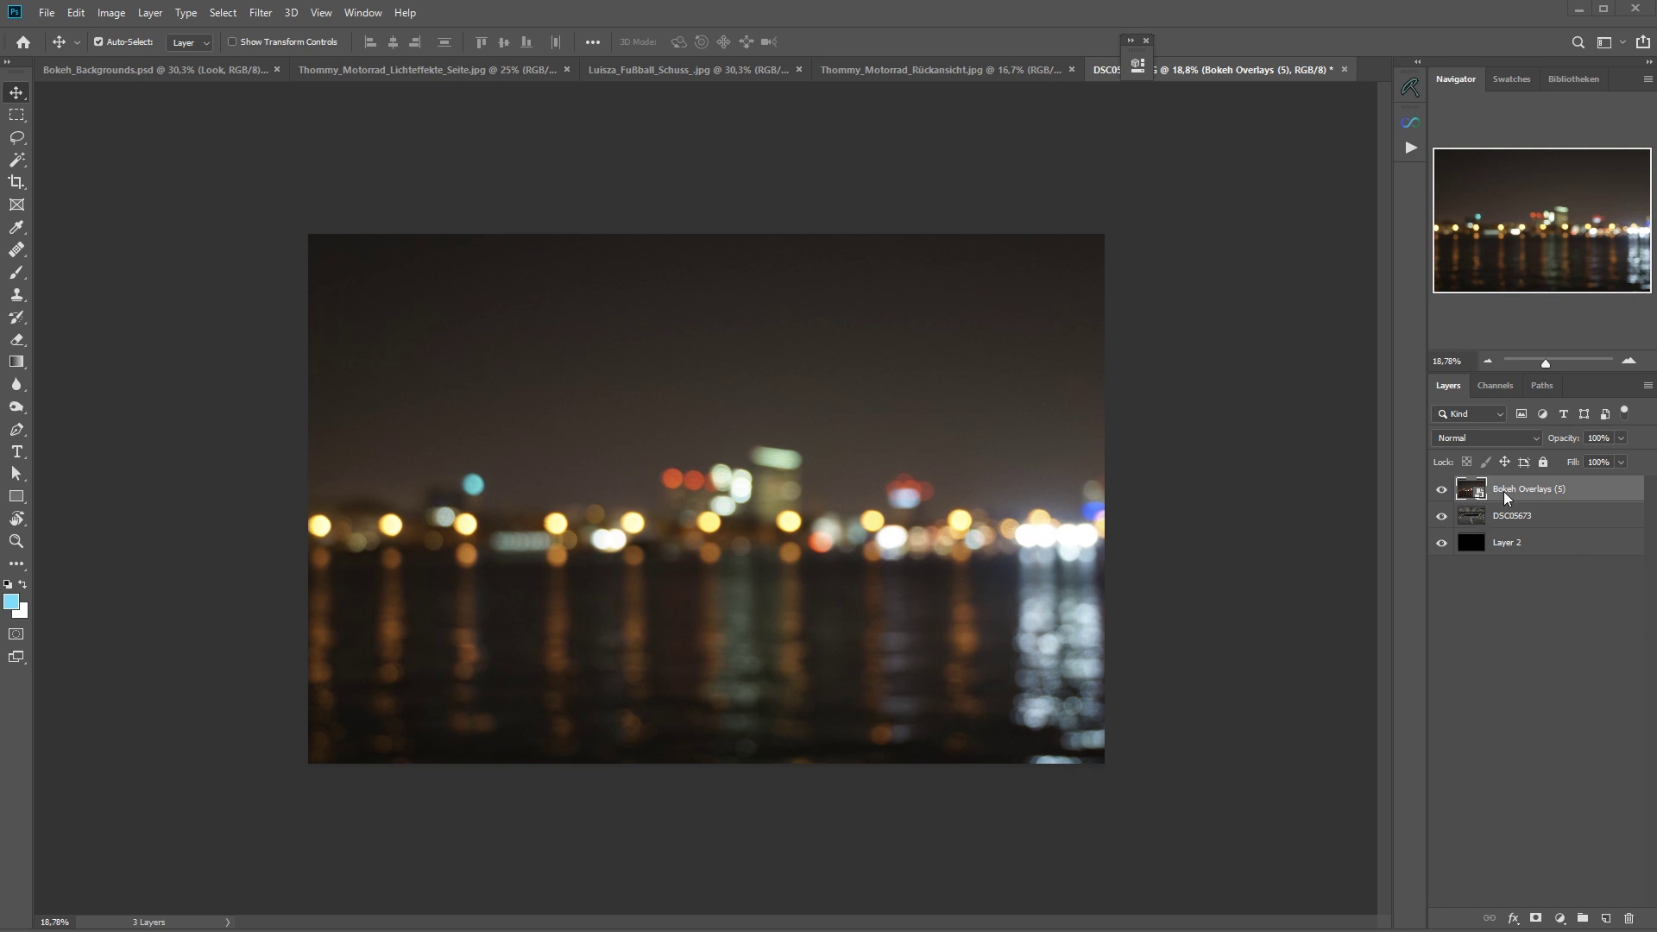
left_click(1441, 492)
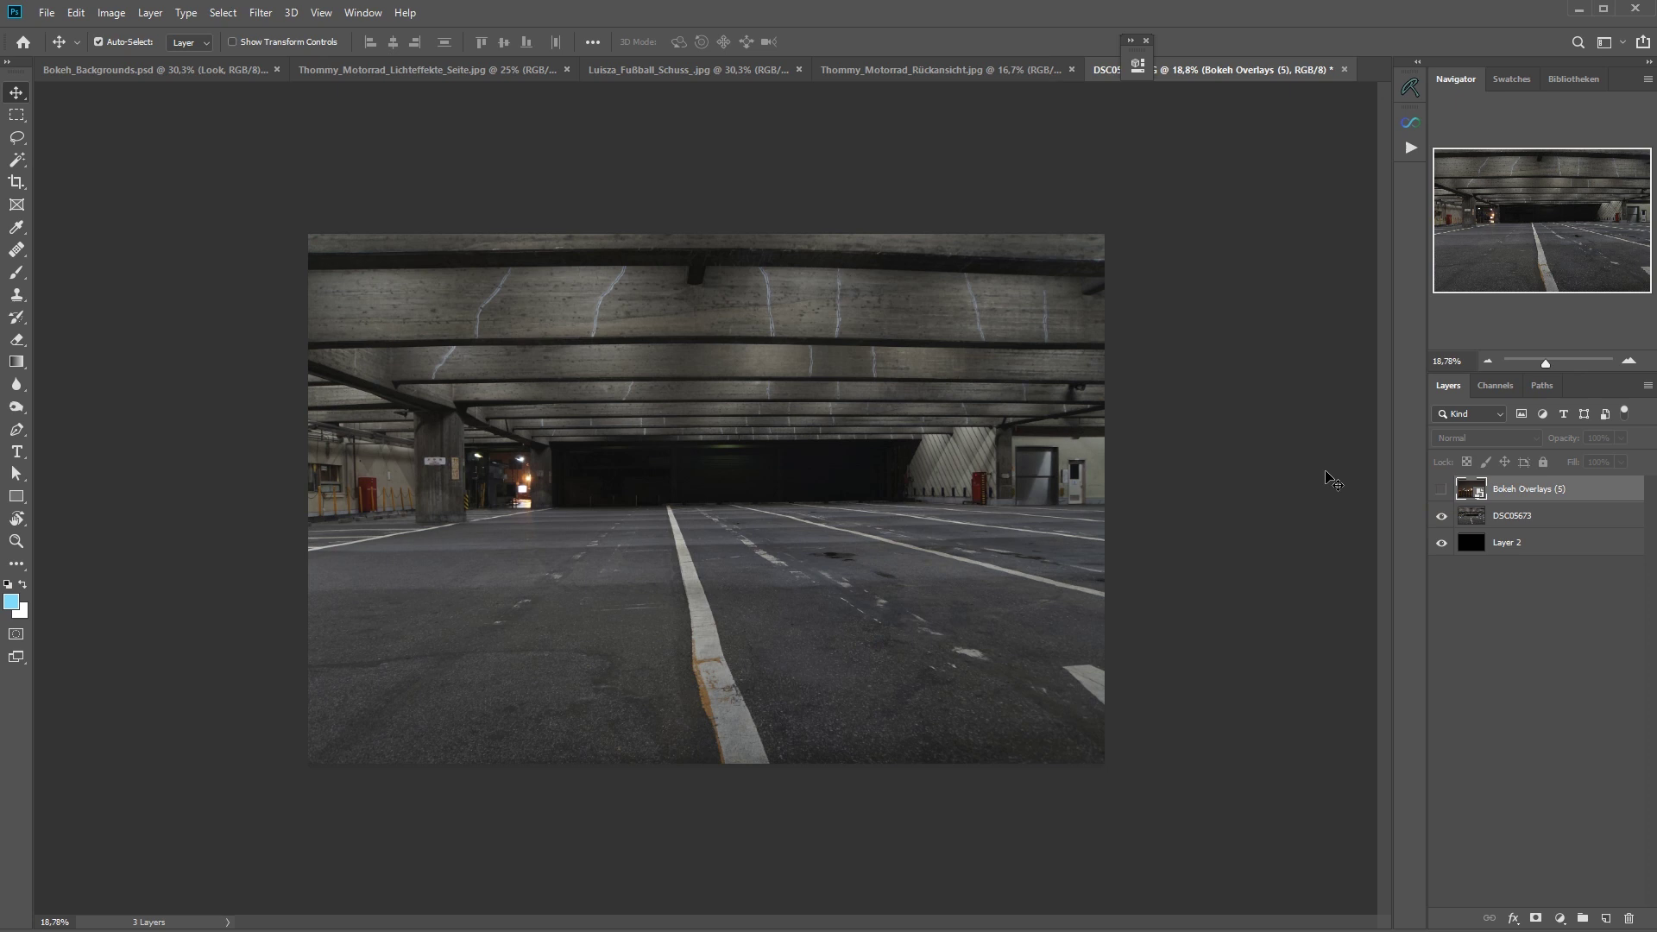
left_click(1470, 515)
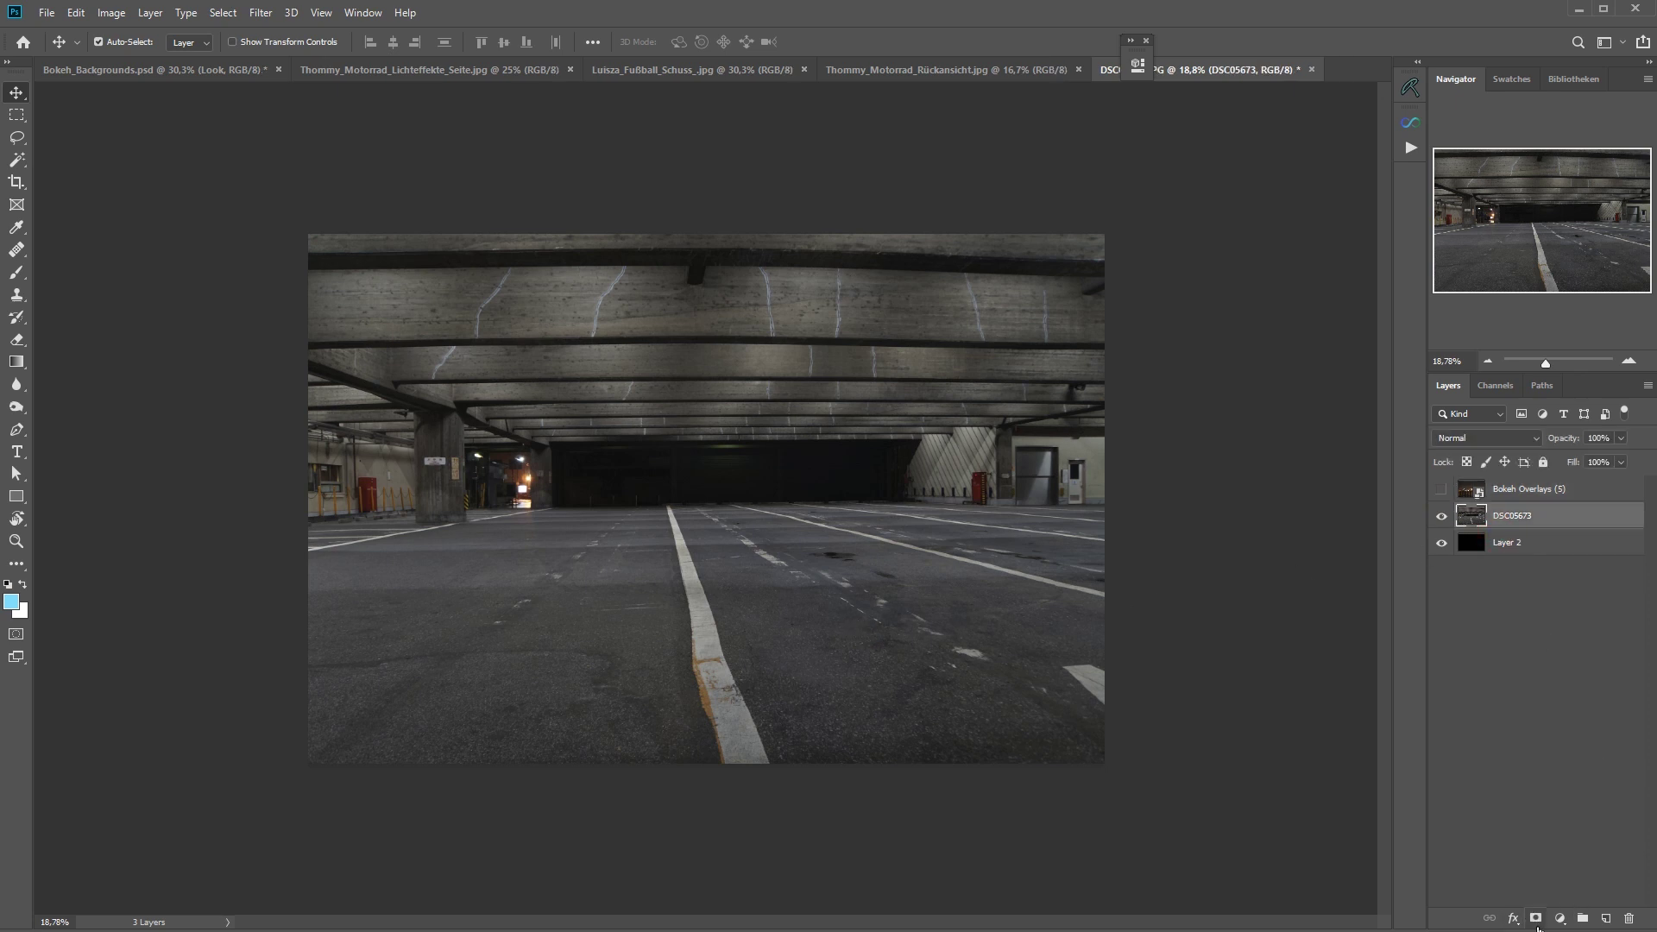
- Add a white layer mask to the garage photo and rename the layer 'Street'
left_click(1535, 918)
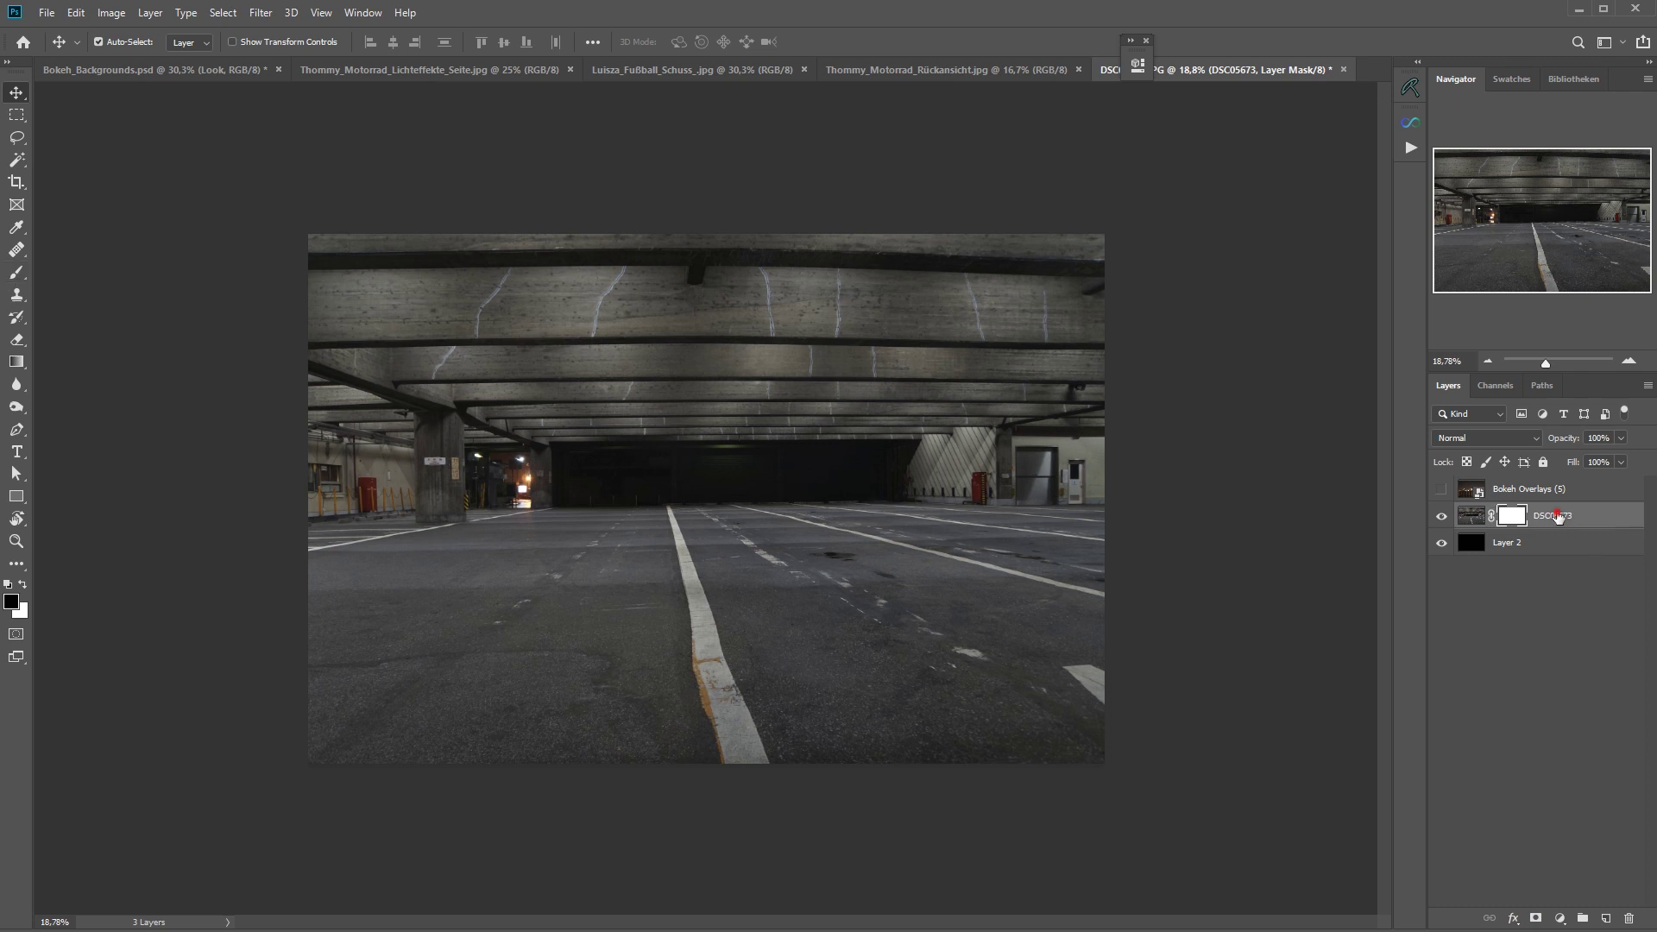
double_click(1558, 515)
type("Street")
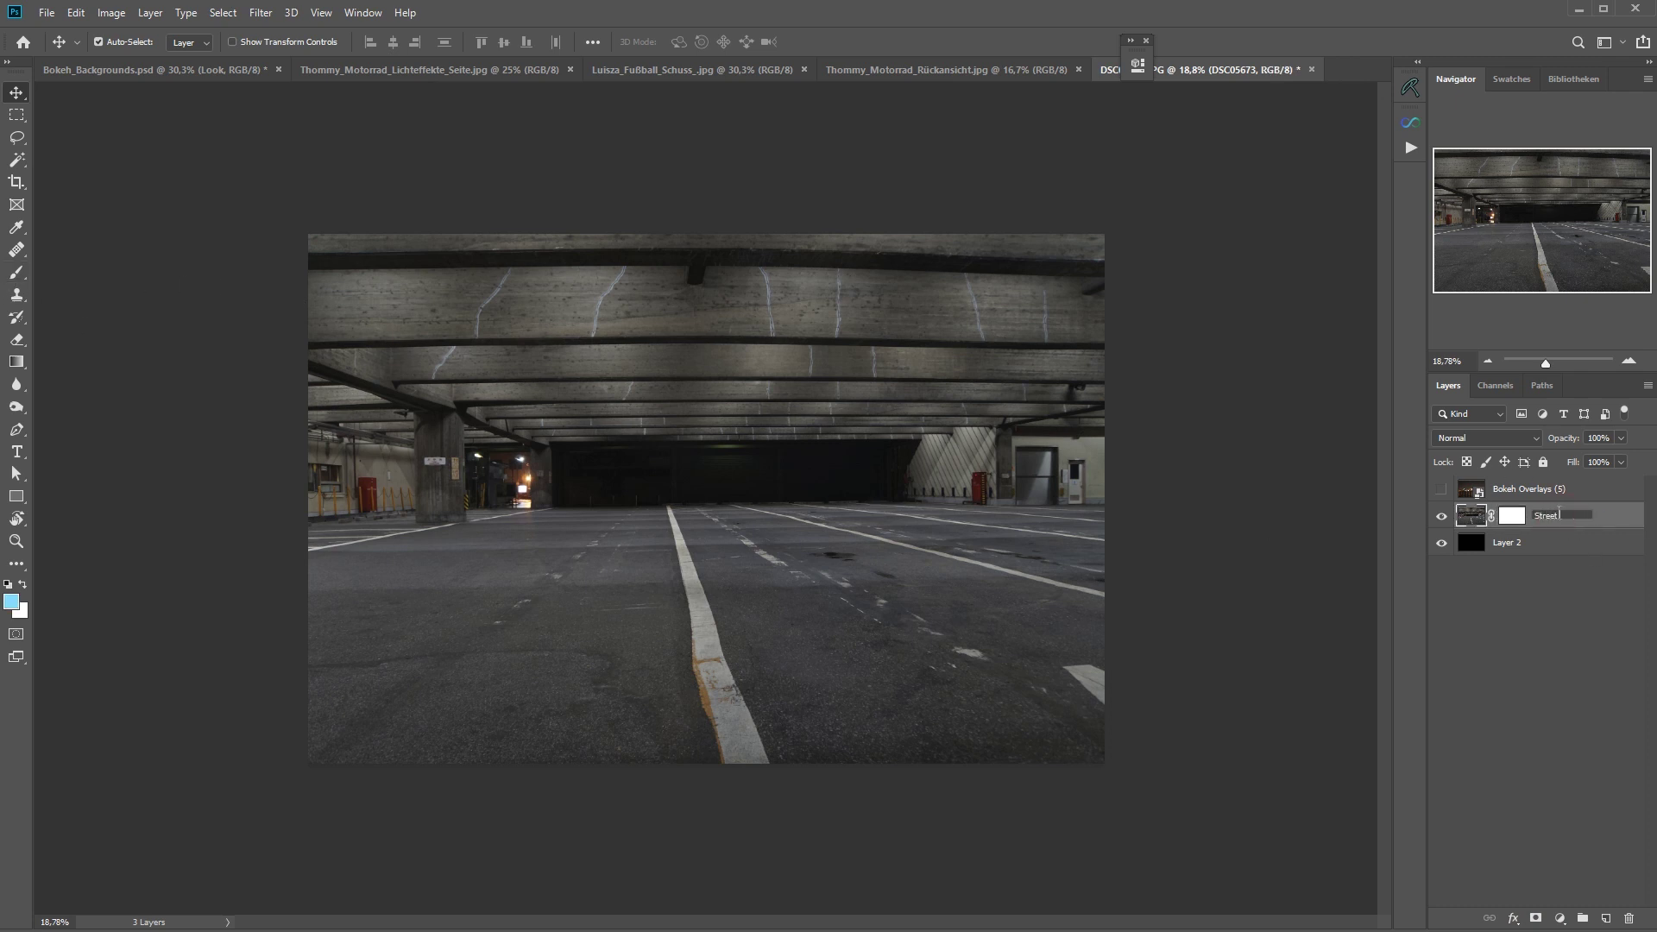
key("Return")
left_click(1512, 515)
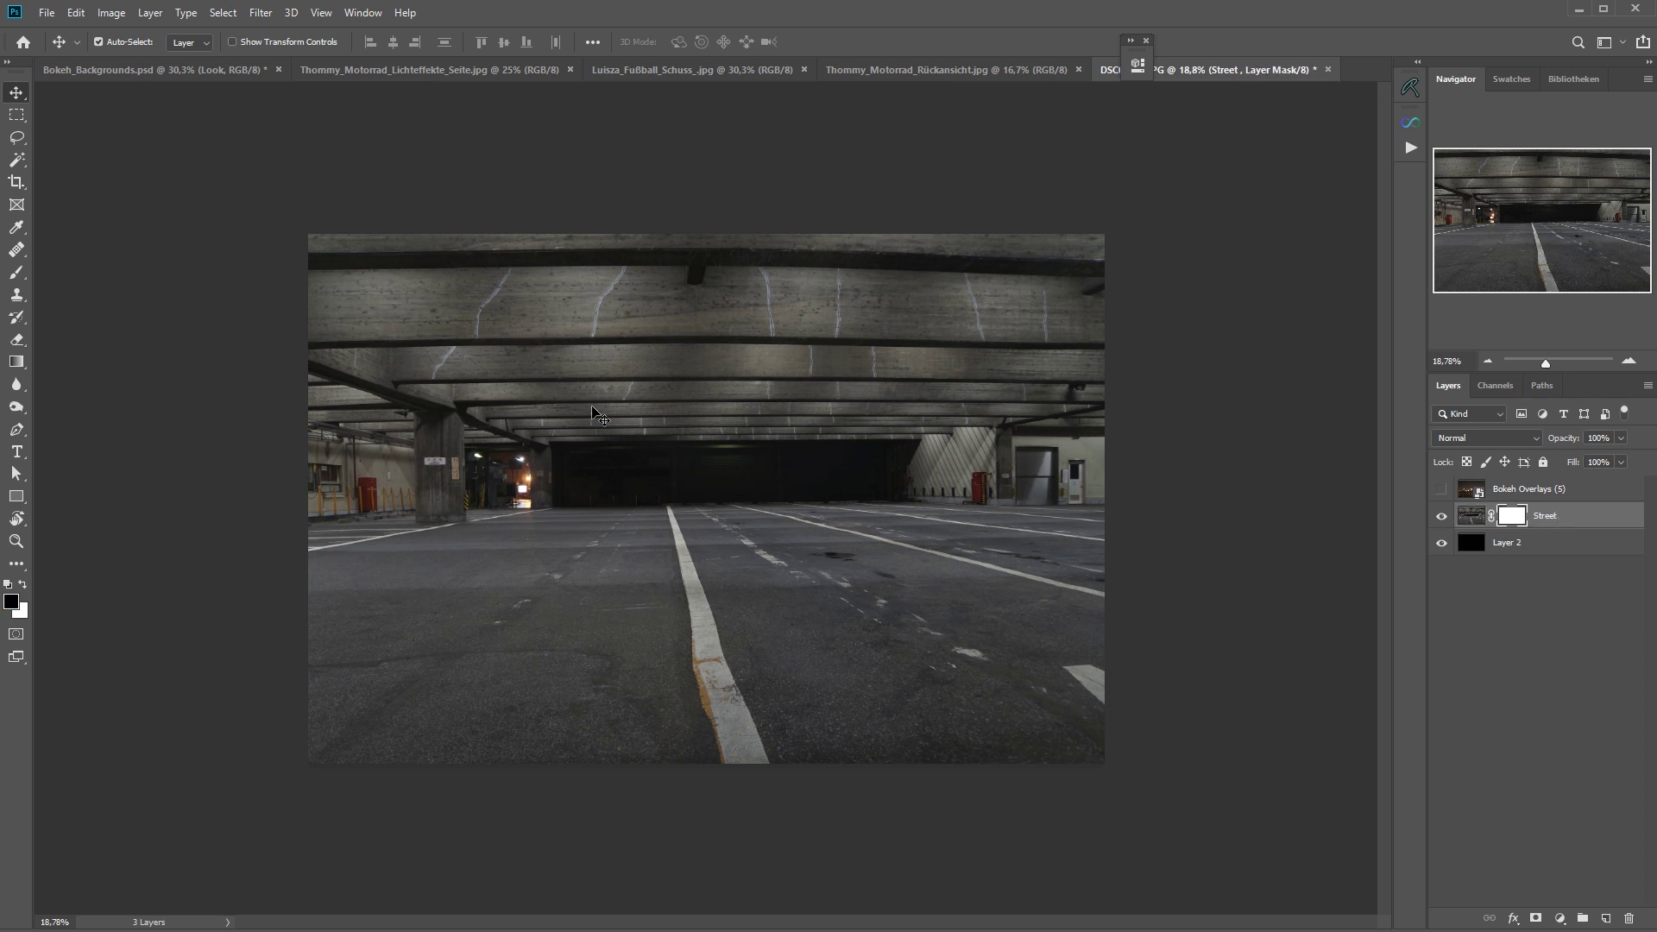
- Pick the Gradient tool and check its preset without changing it
left_click(16, 362)
left_click(89, 364)
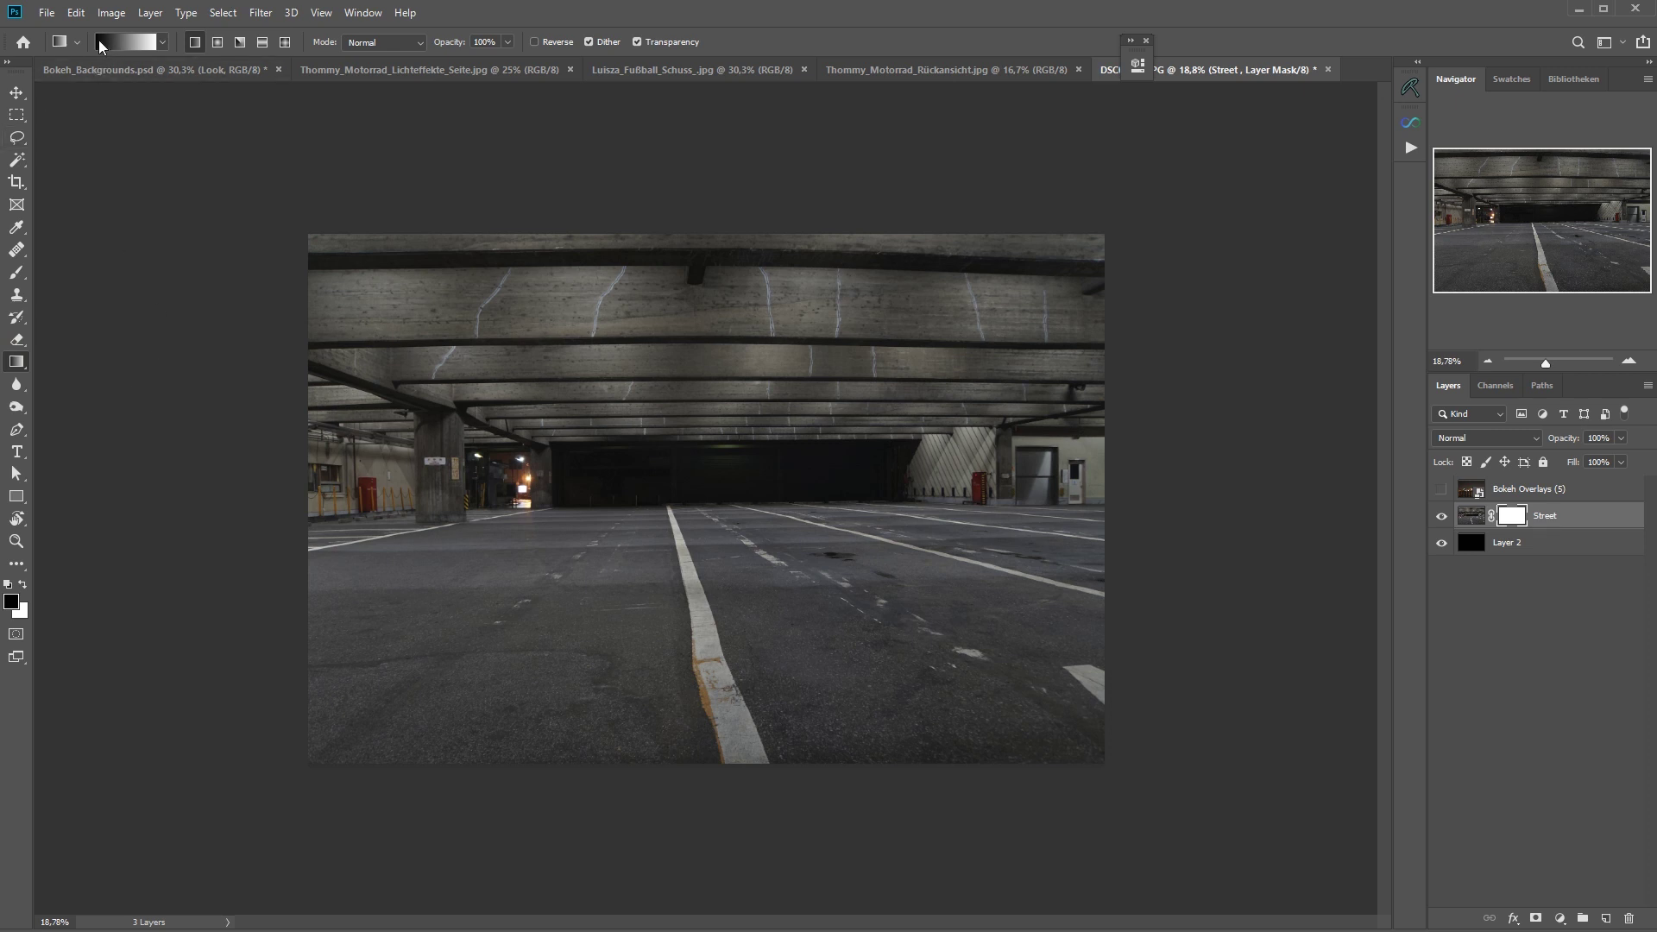
left_click(140, 48)
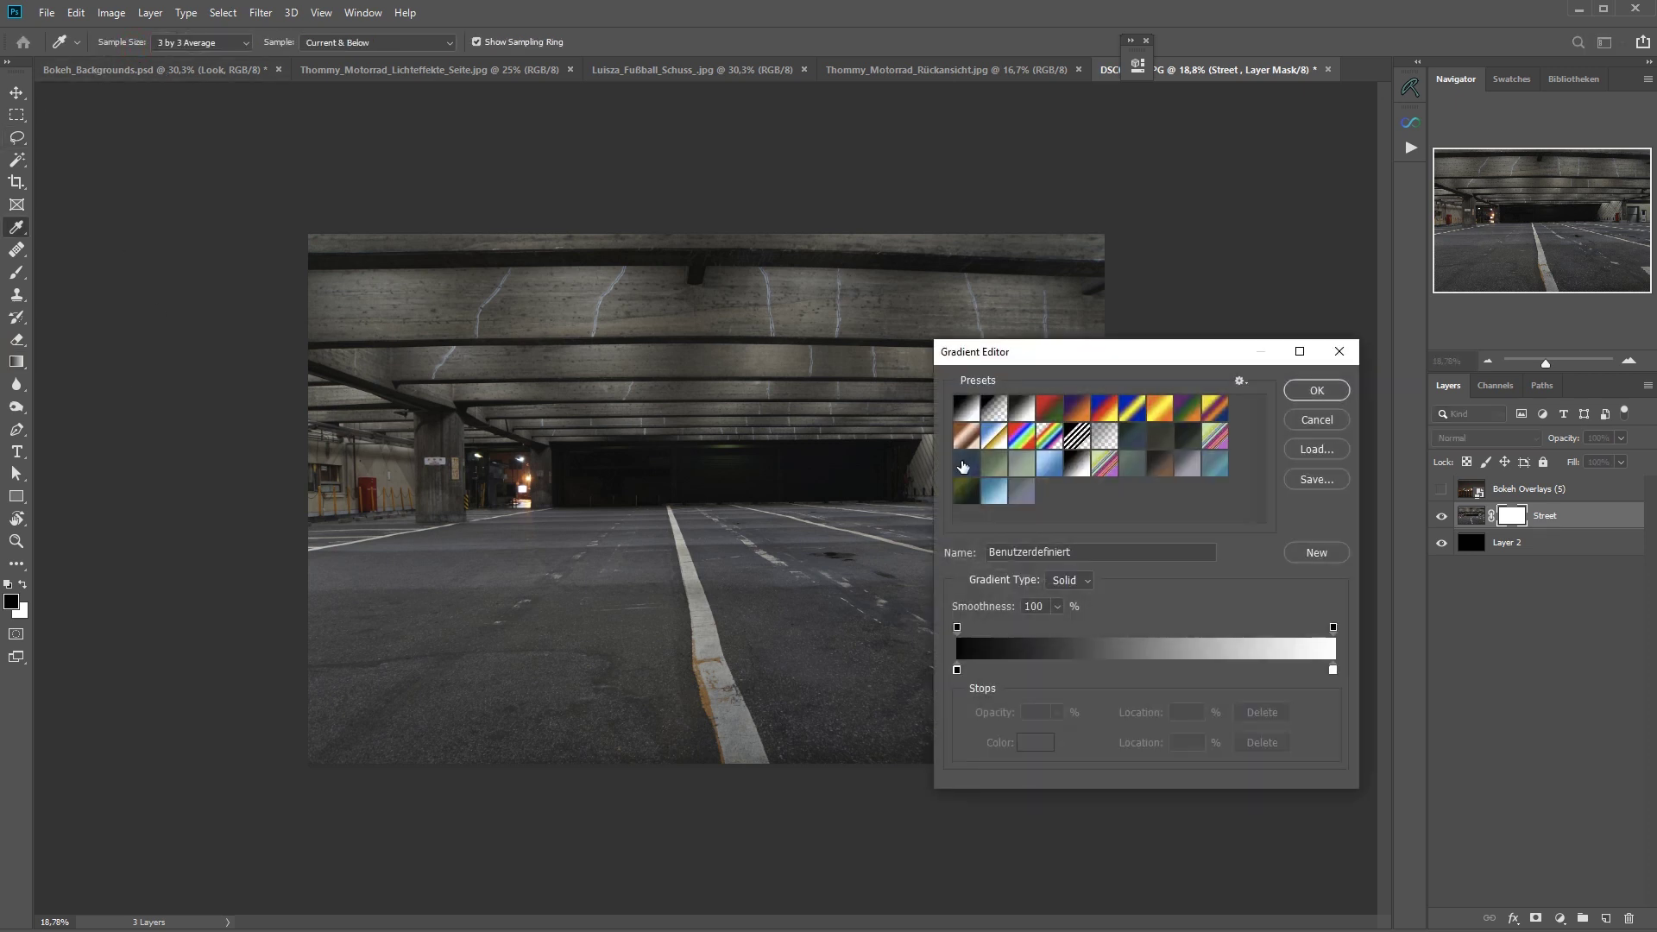
left_click_drag(1083, 366, 815, 194)
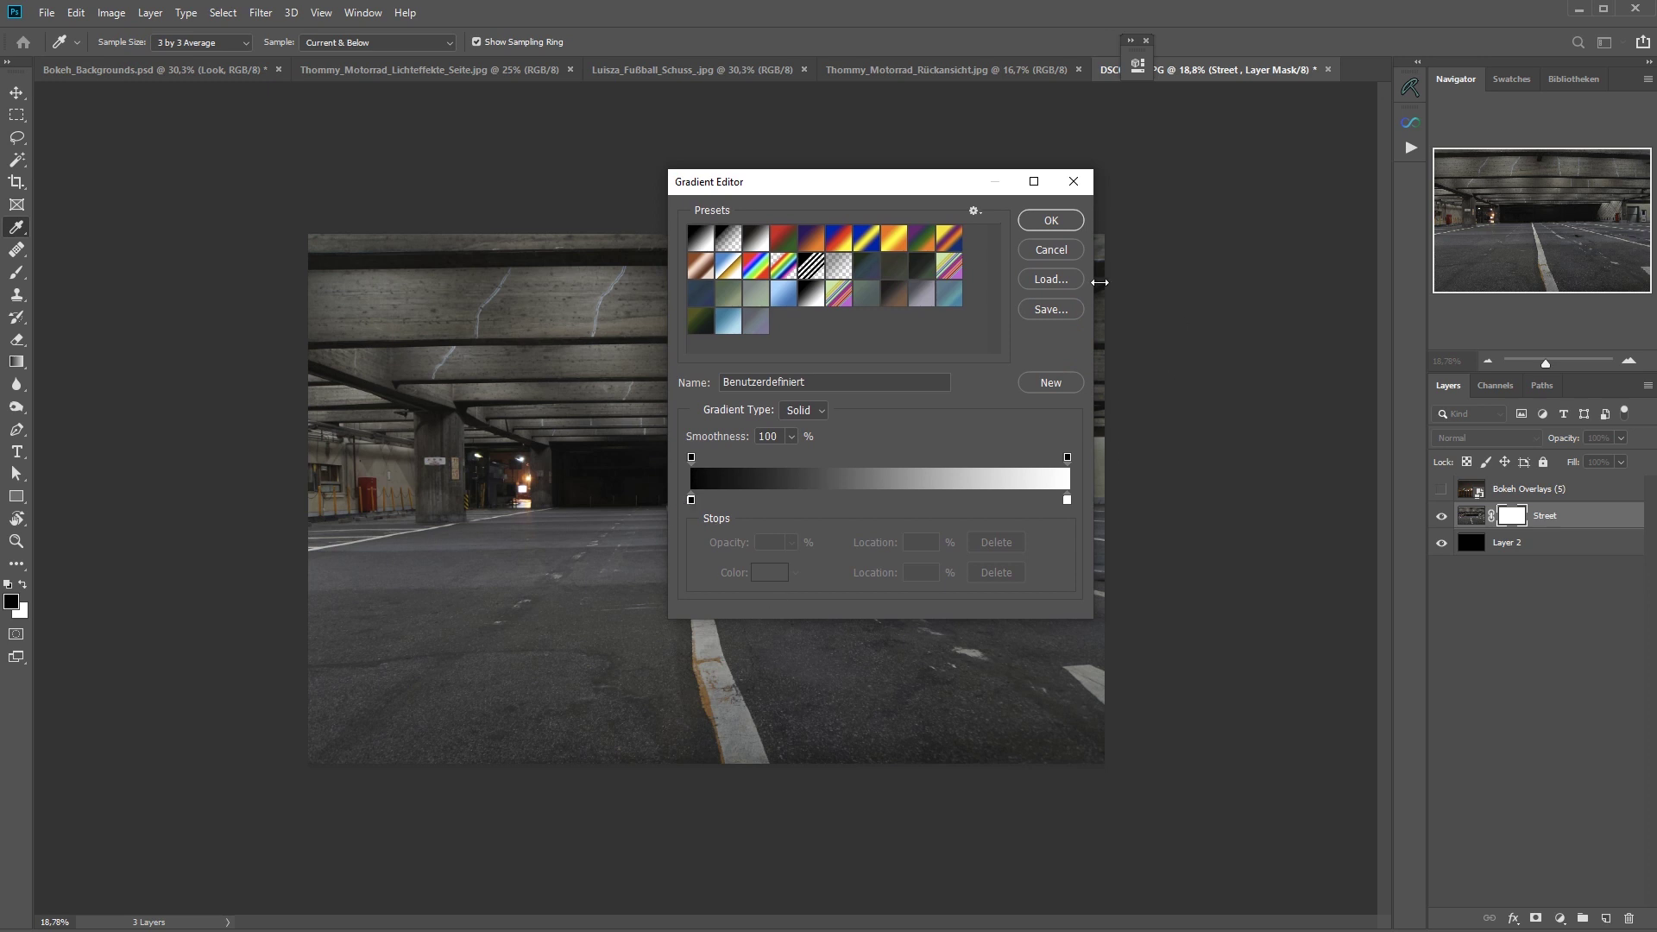
left_click(1054, 252)
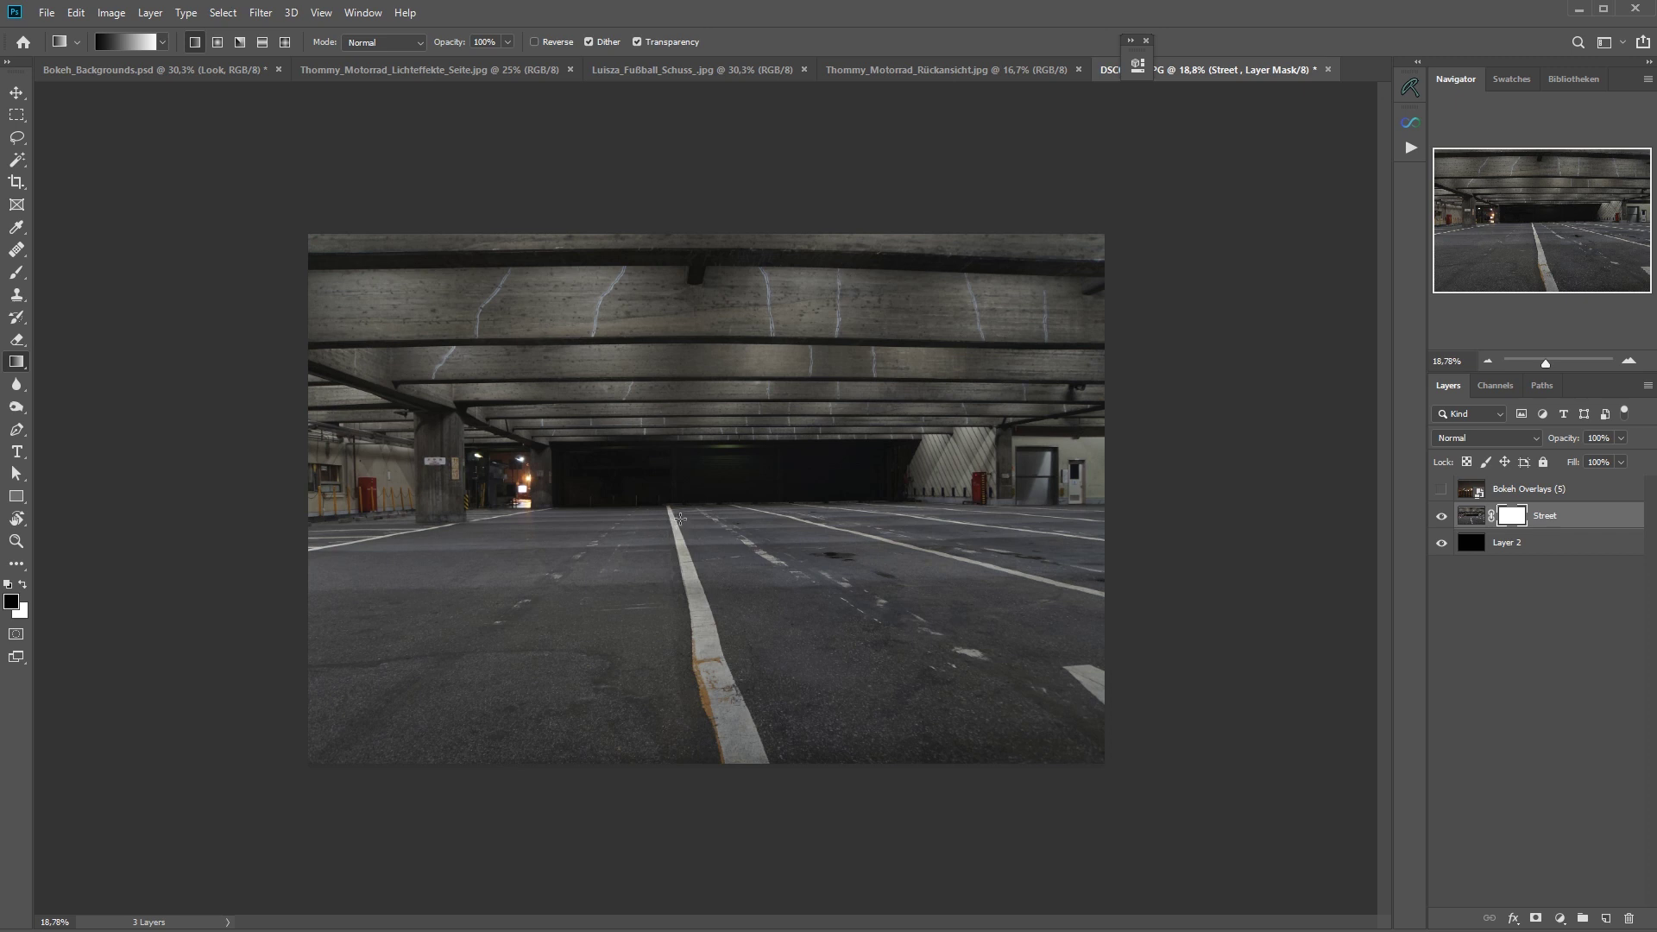
- Draw a gradient on the Street mask from the horizon down, then show Bokeh Overlays again
left_click_drag(683, 515, 686, 559)
left_click_drag(682, 607, 685, 599)
left_click_drag(686, 611, 686, 613)
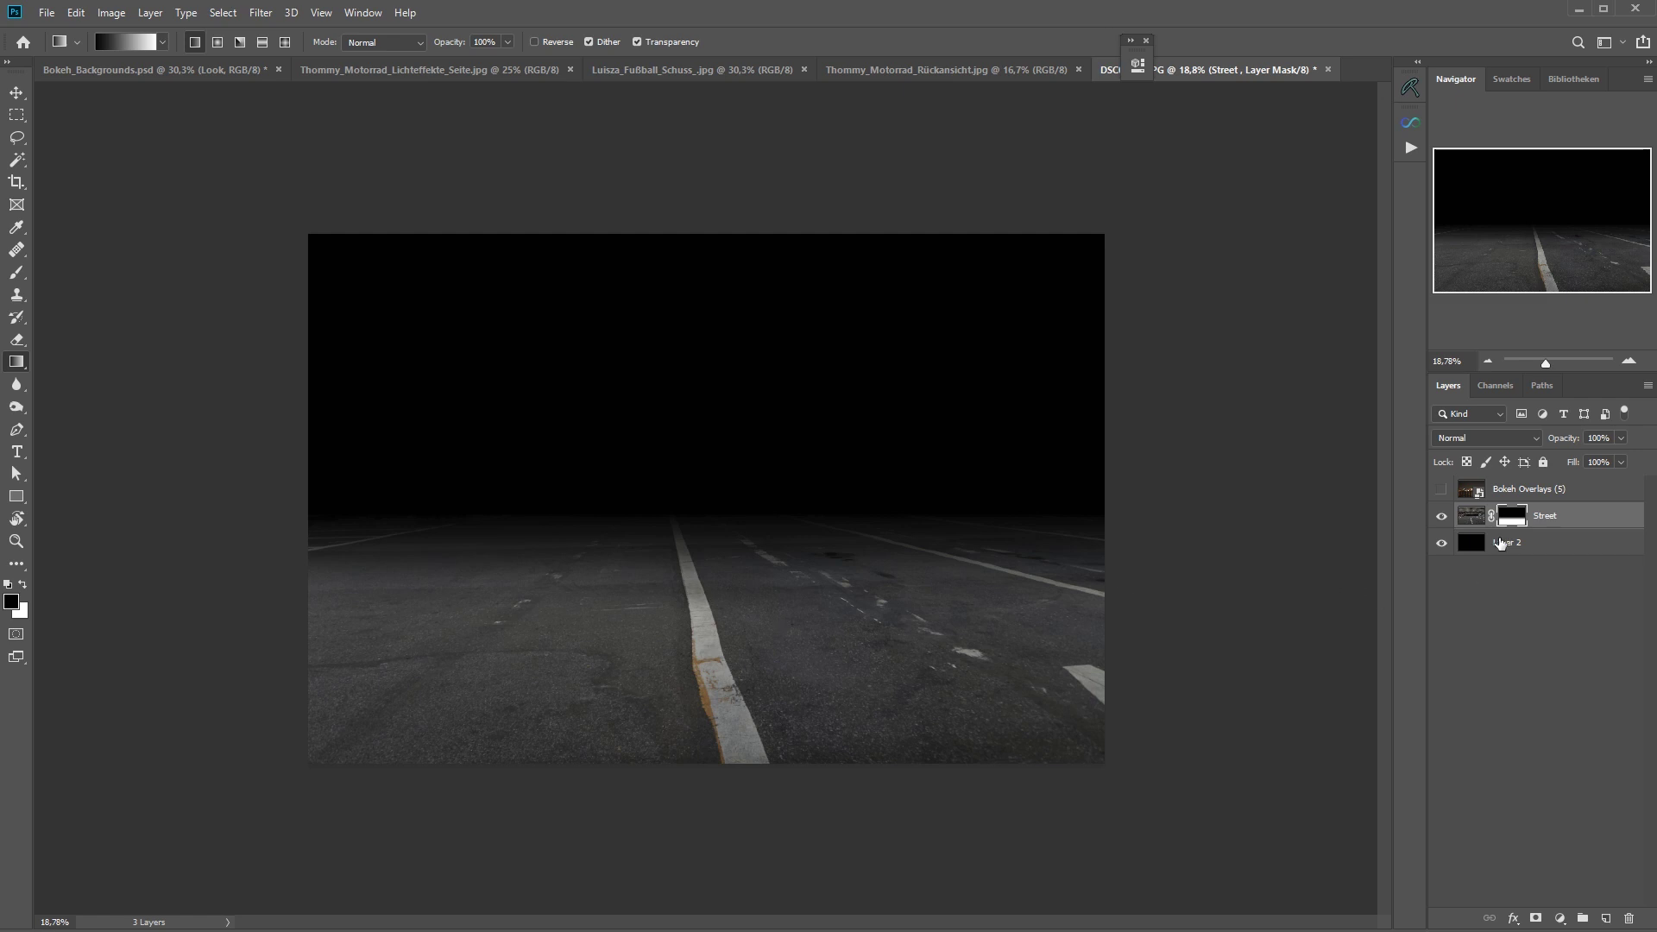
left_click(1519, 489)
left_click(1441, 488)
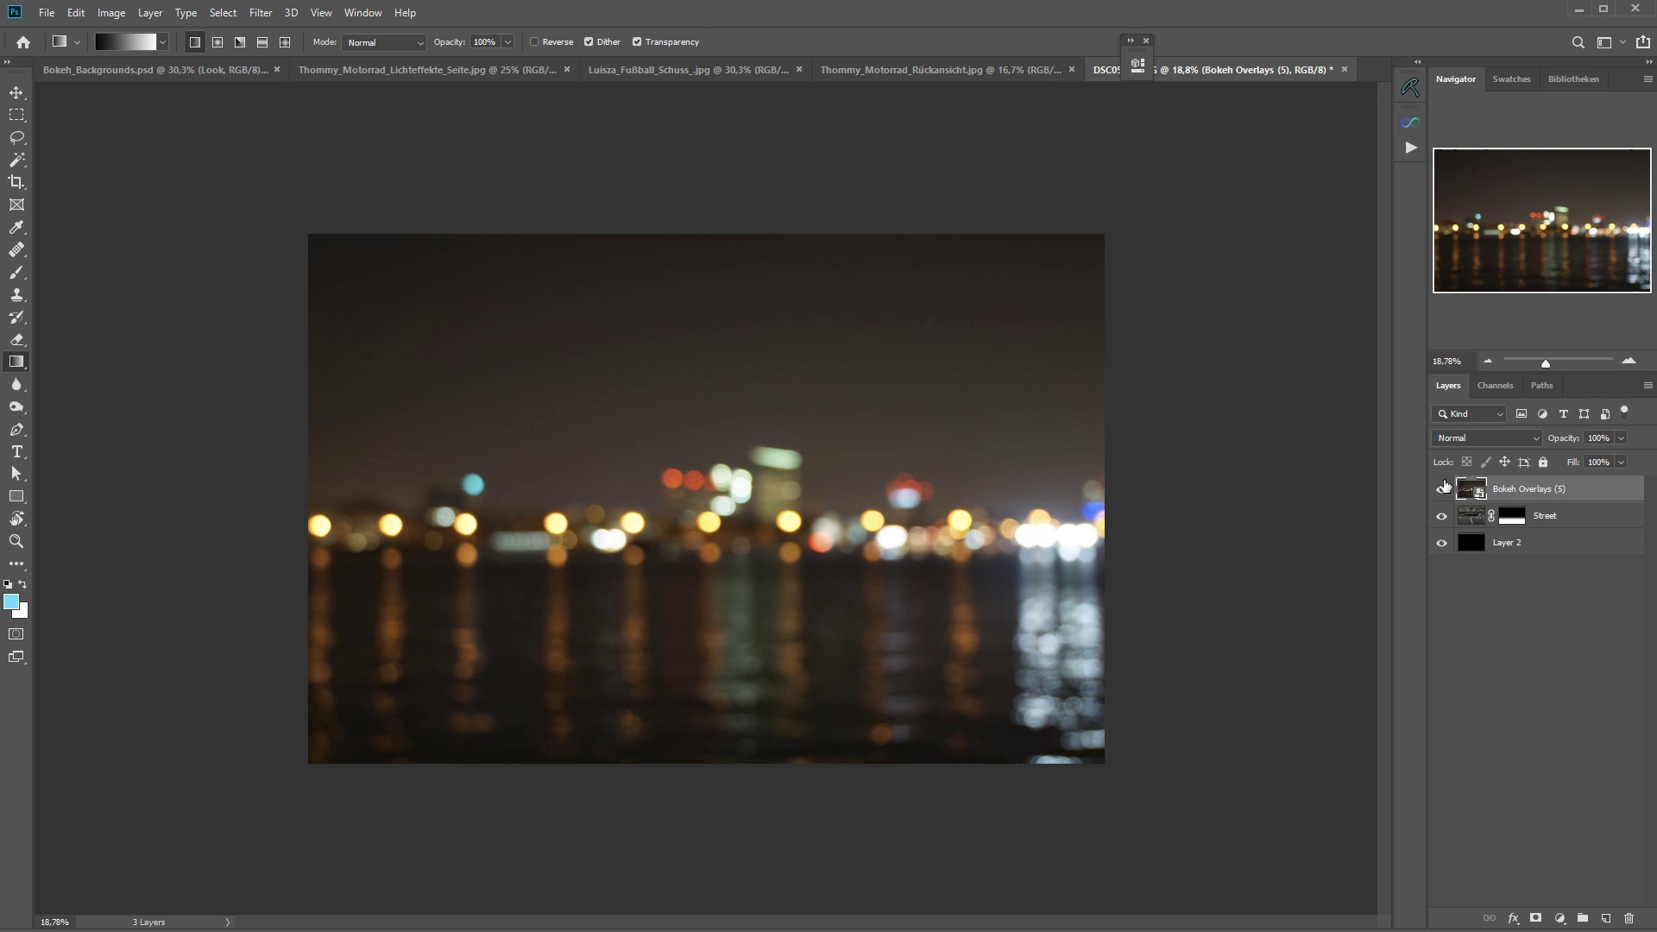
- Set Bokeh Overlays (5) to Screen blend mode and start Free Transform to nudge it
left_click(1465, 439)
left_click(1456, 577)
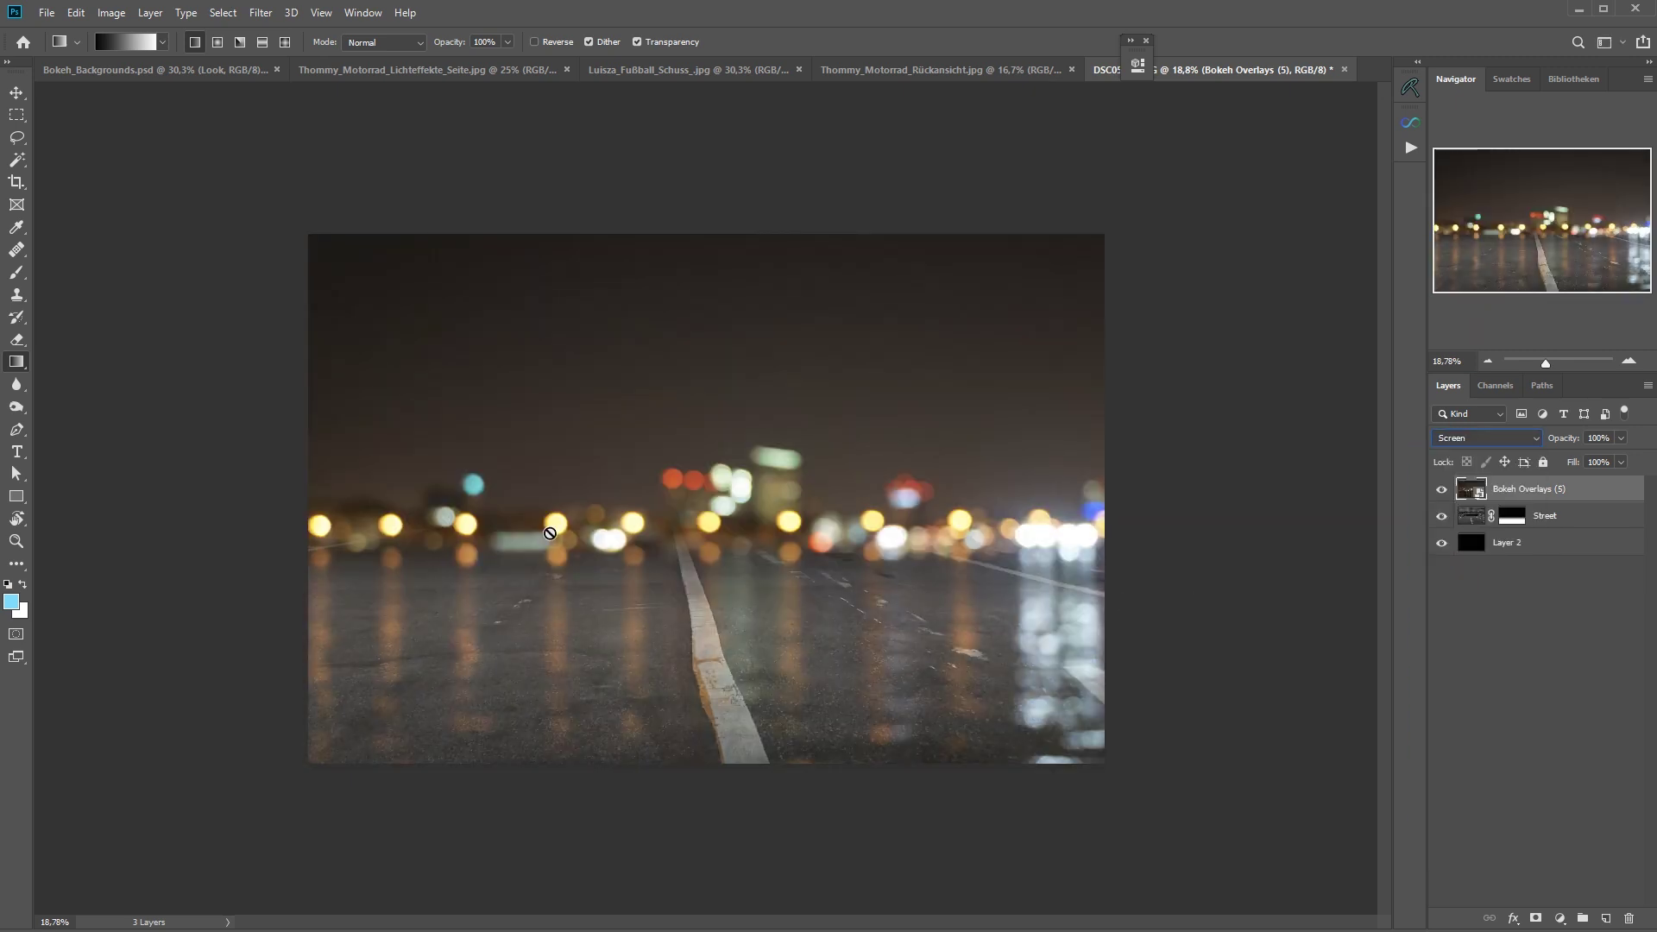
key("ctrl+t")
left_click_drag(710, 637, 705, 618)
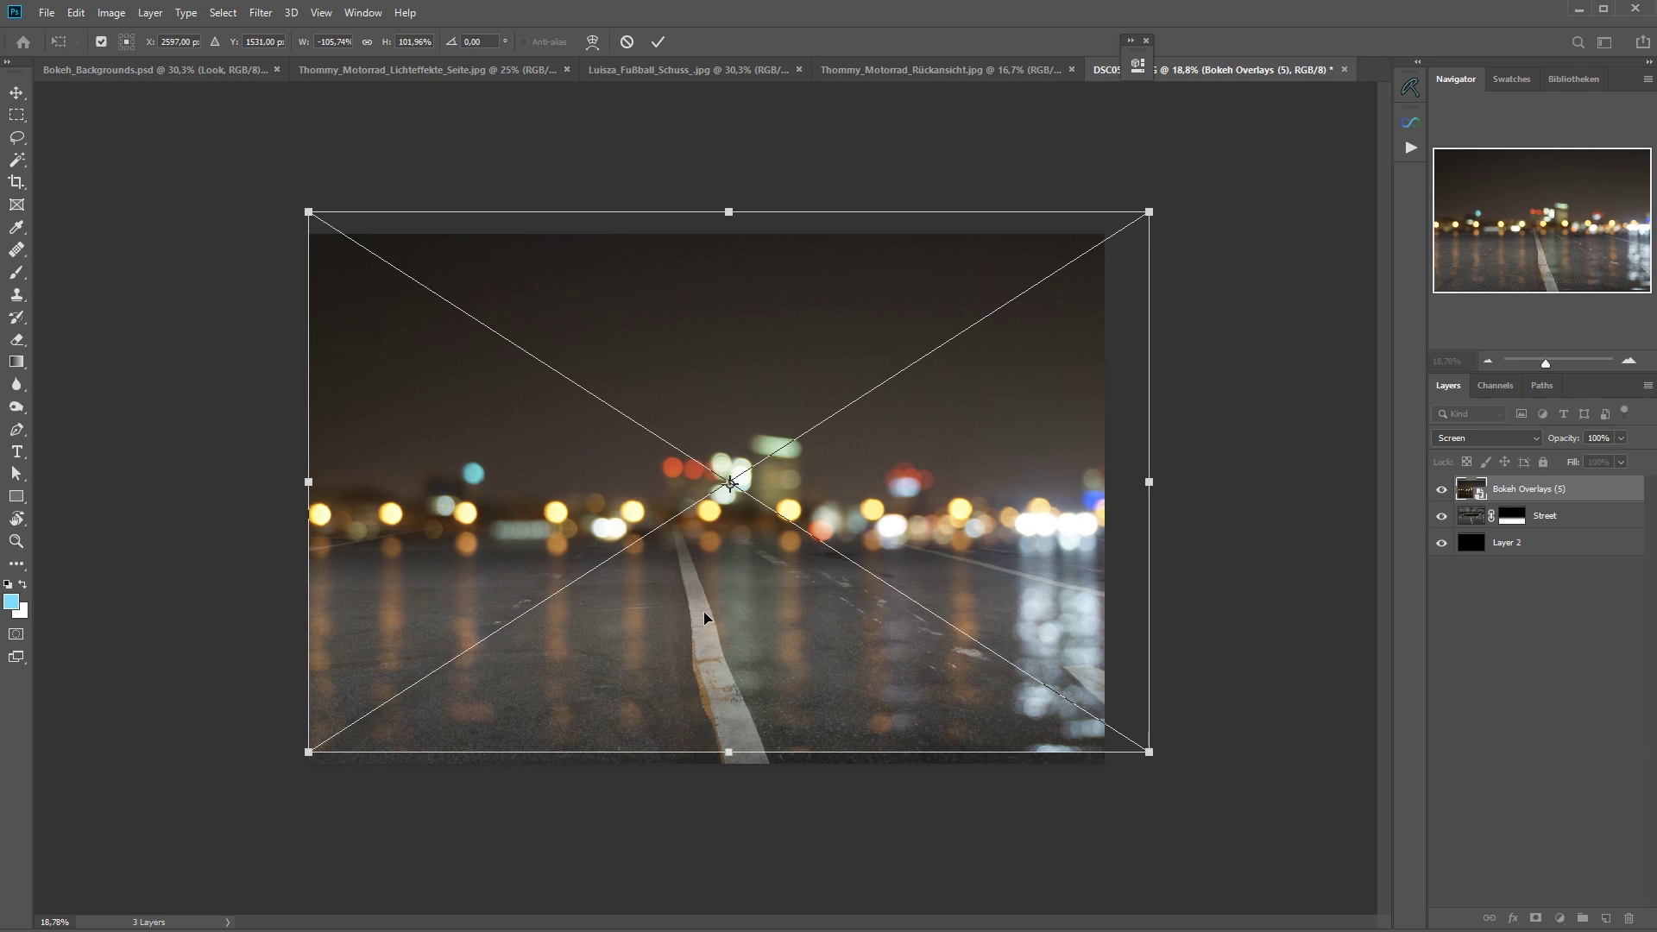
- Enlarge the bokeh overlay slightly, line its lights up along the horizon, and apply the transform
left_click_drag(1154, 212, 1176, 195)
left_click_drag(970, 479, 970, 471)
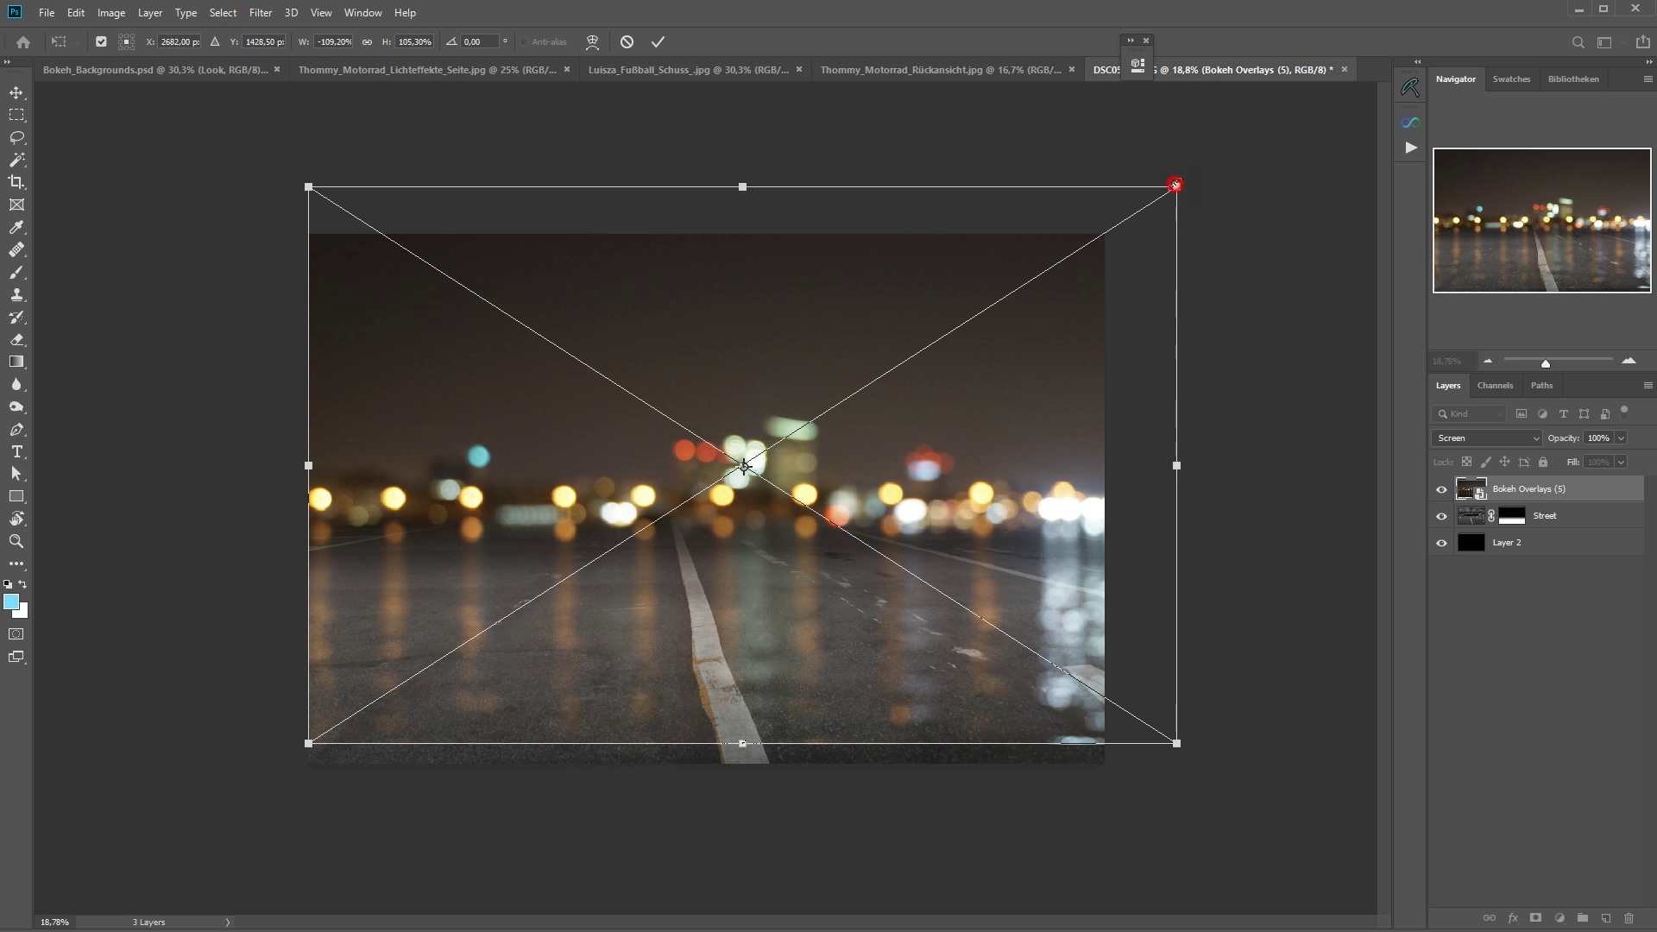
left_click_drag(1175, 185, 1187, 179)
left_click_drag(903, 398, 906, 402)
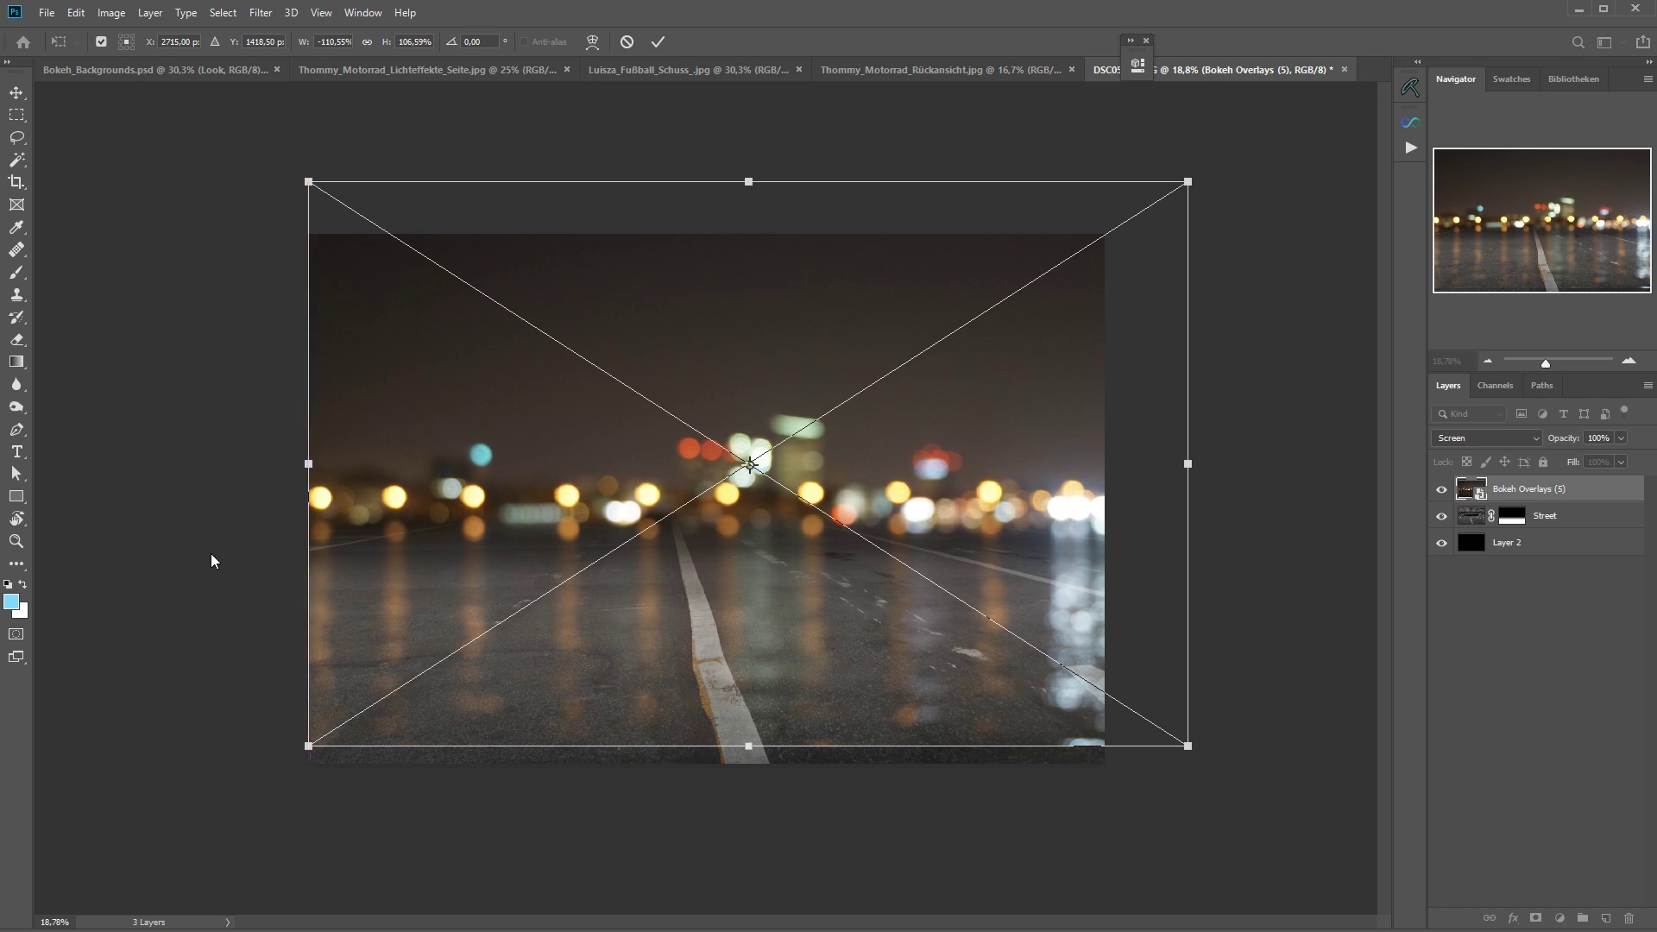
key("Return")
key("g")
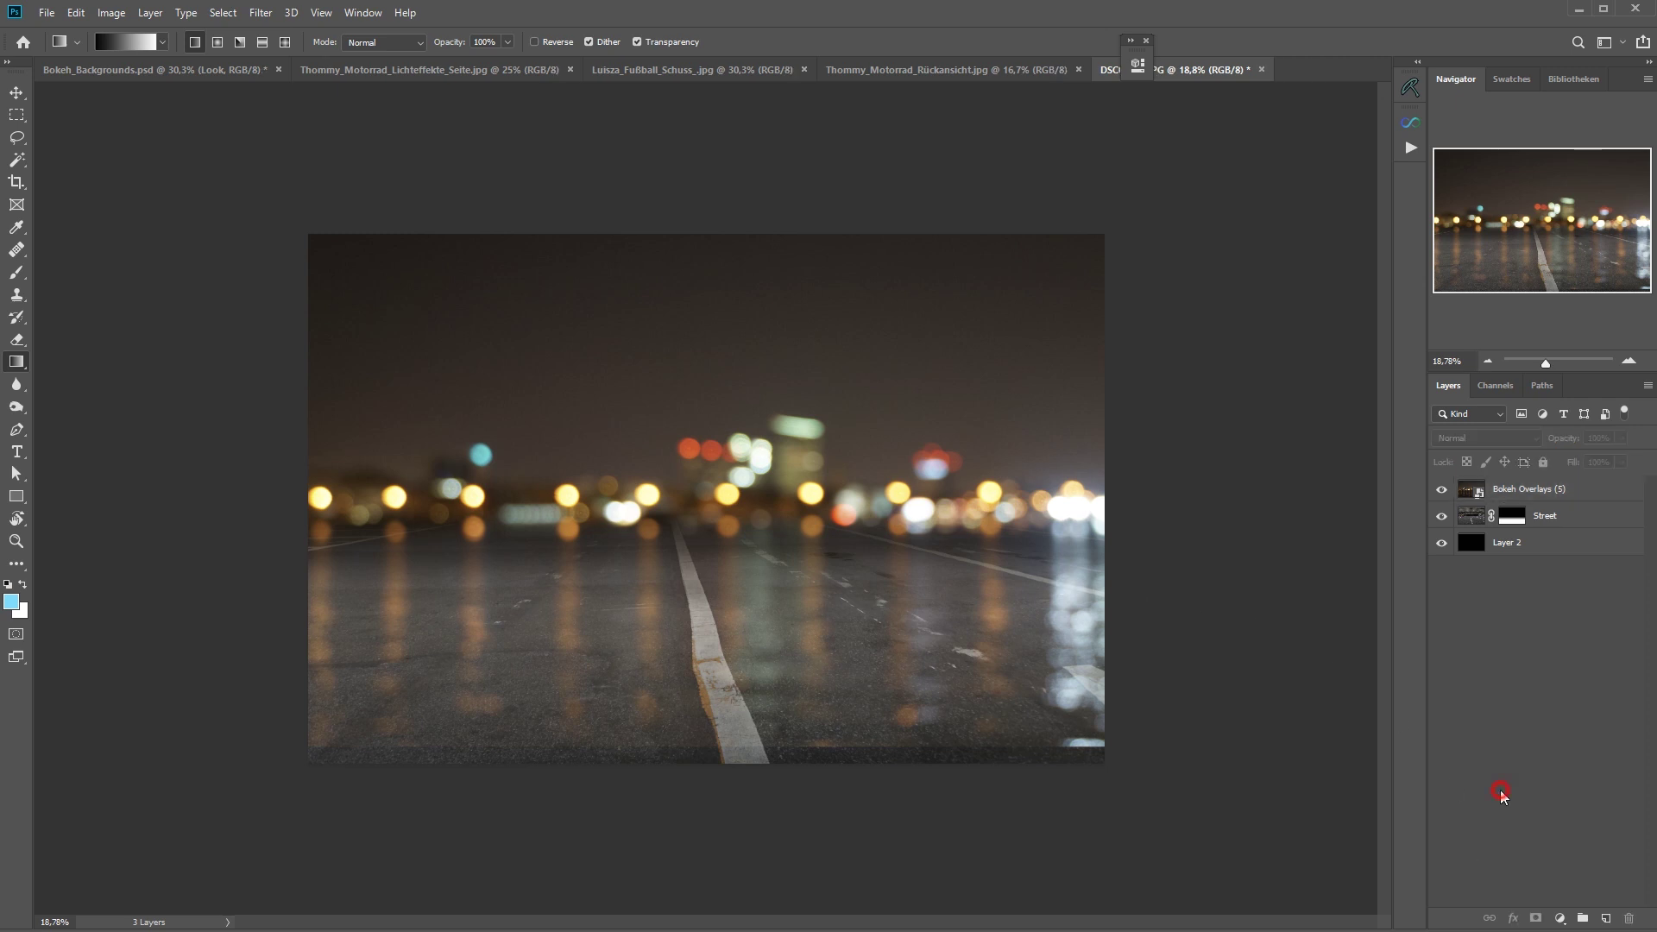
- Mask Bokeh Overlays (5) and brush black at 5% flow over the lower road
left_click(1535, 918)
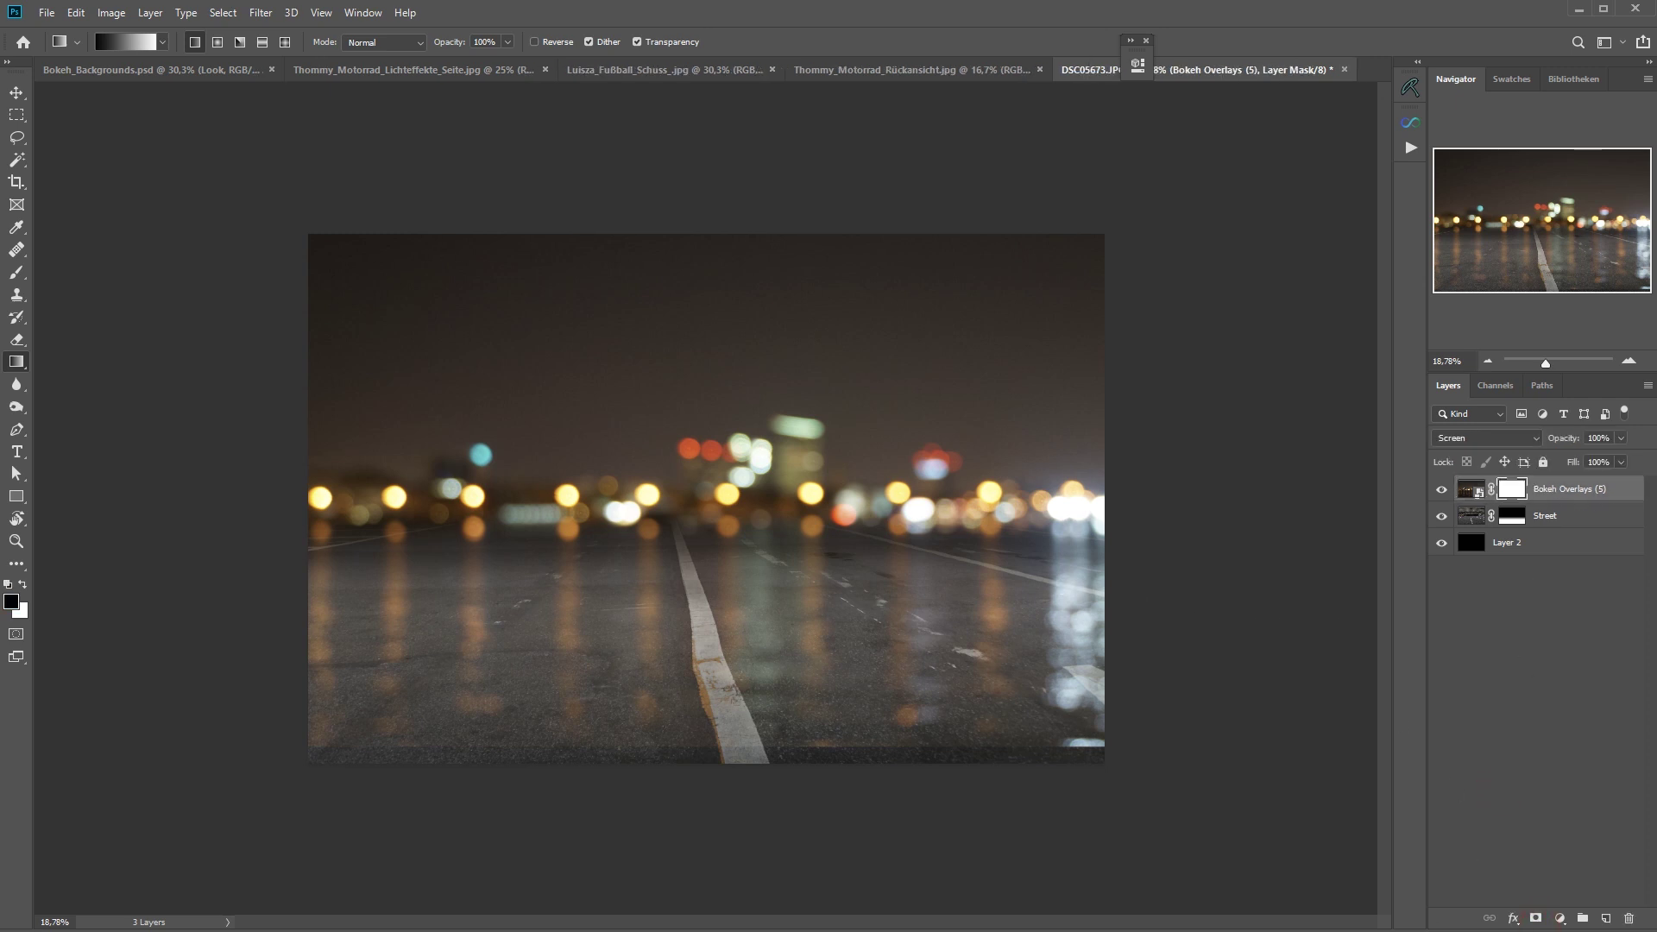
key("b")
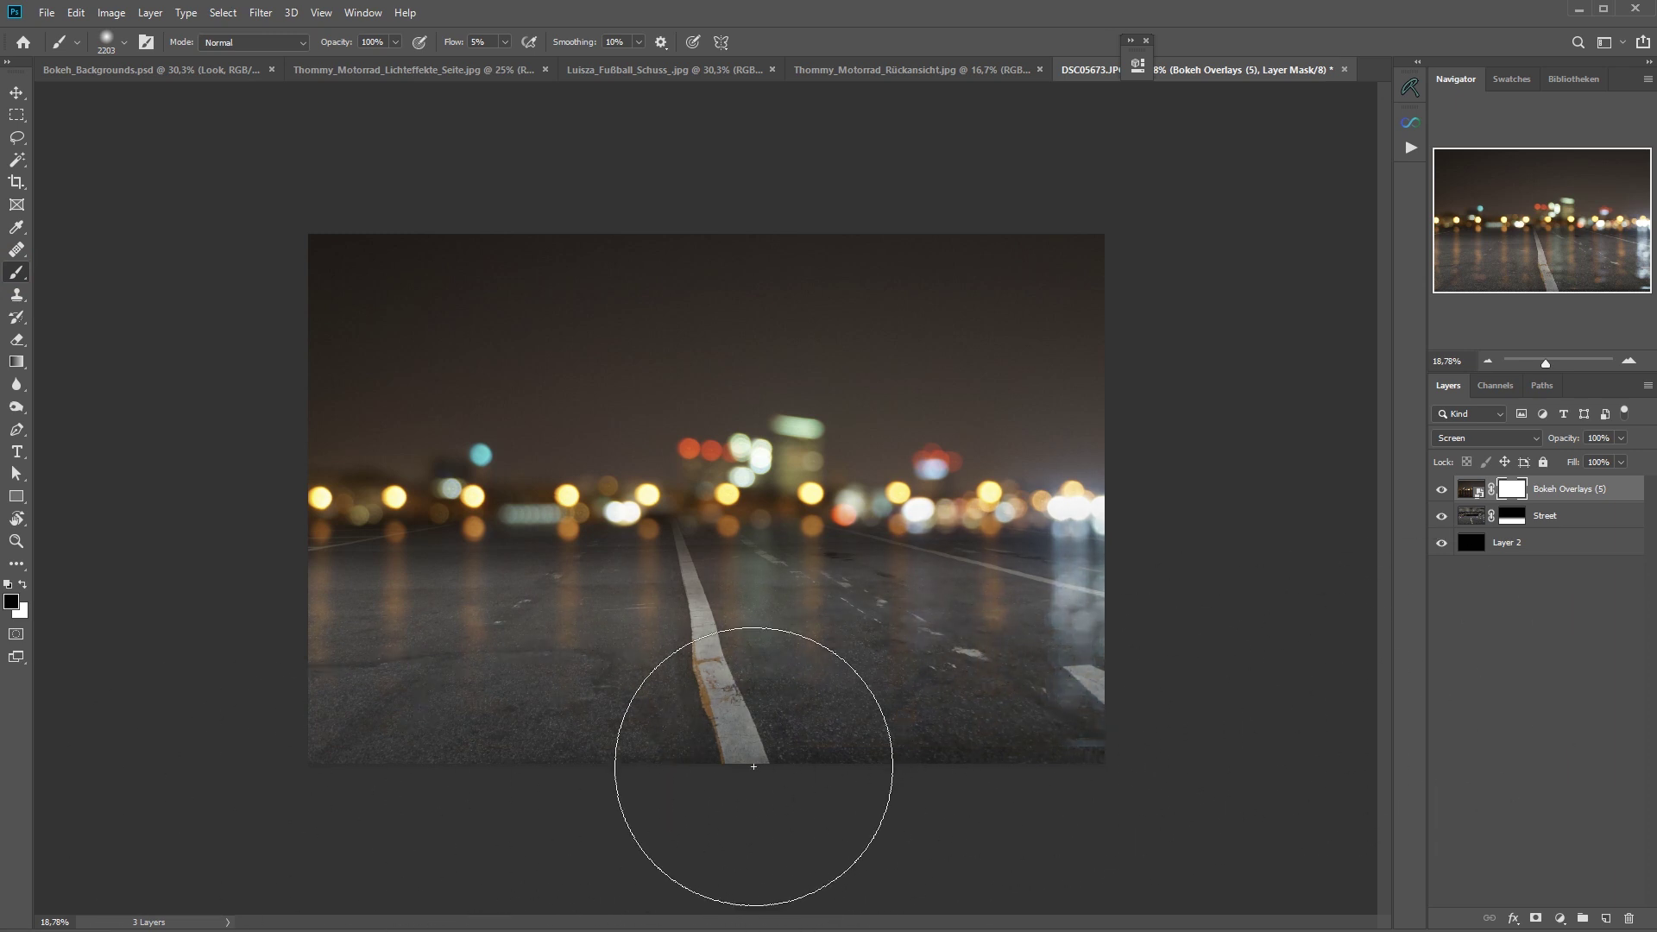
left_click_drag(754, 766, 1206, 714)
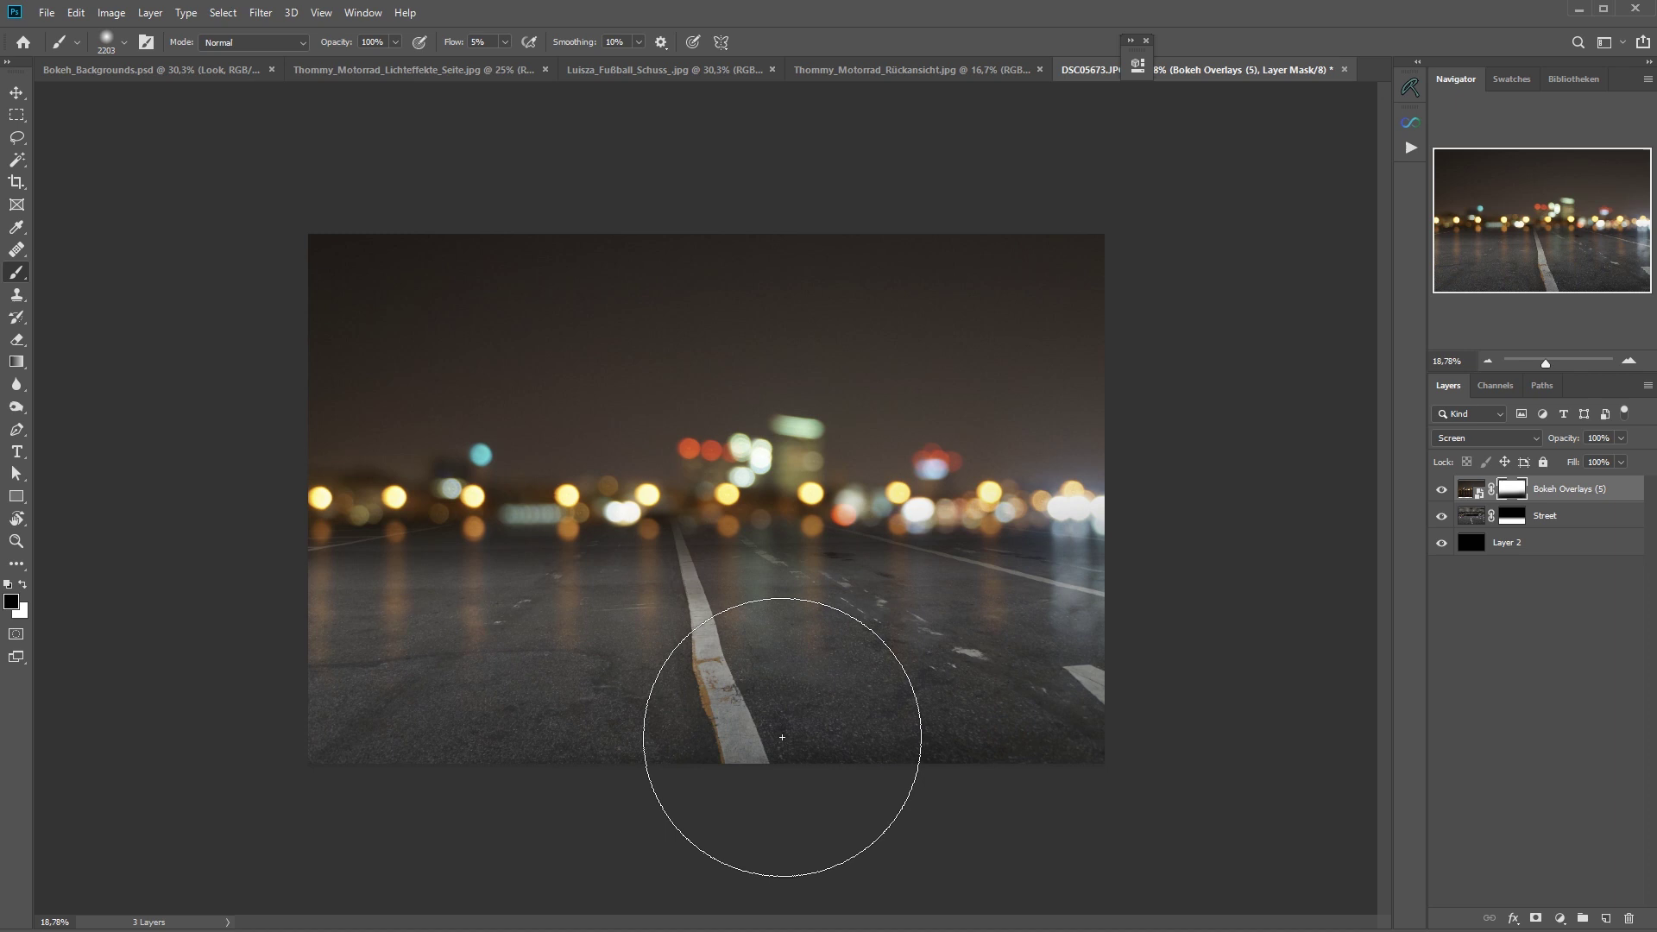
mouse_move(782, 737)
left_mouse_down()
mouse_move(1013, 759)
mouse_move(492, 725)
mouse_move(875, 682)
left_mouse_up()
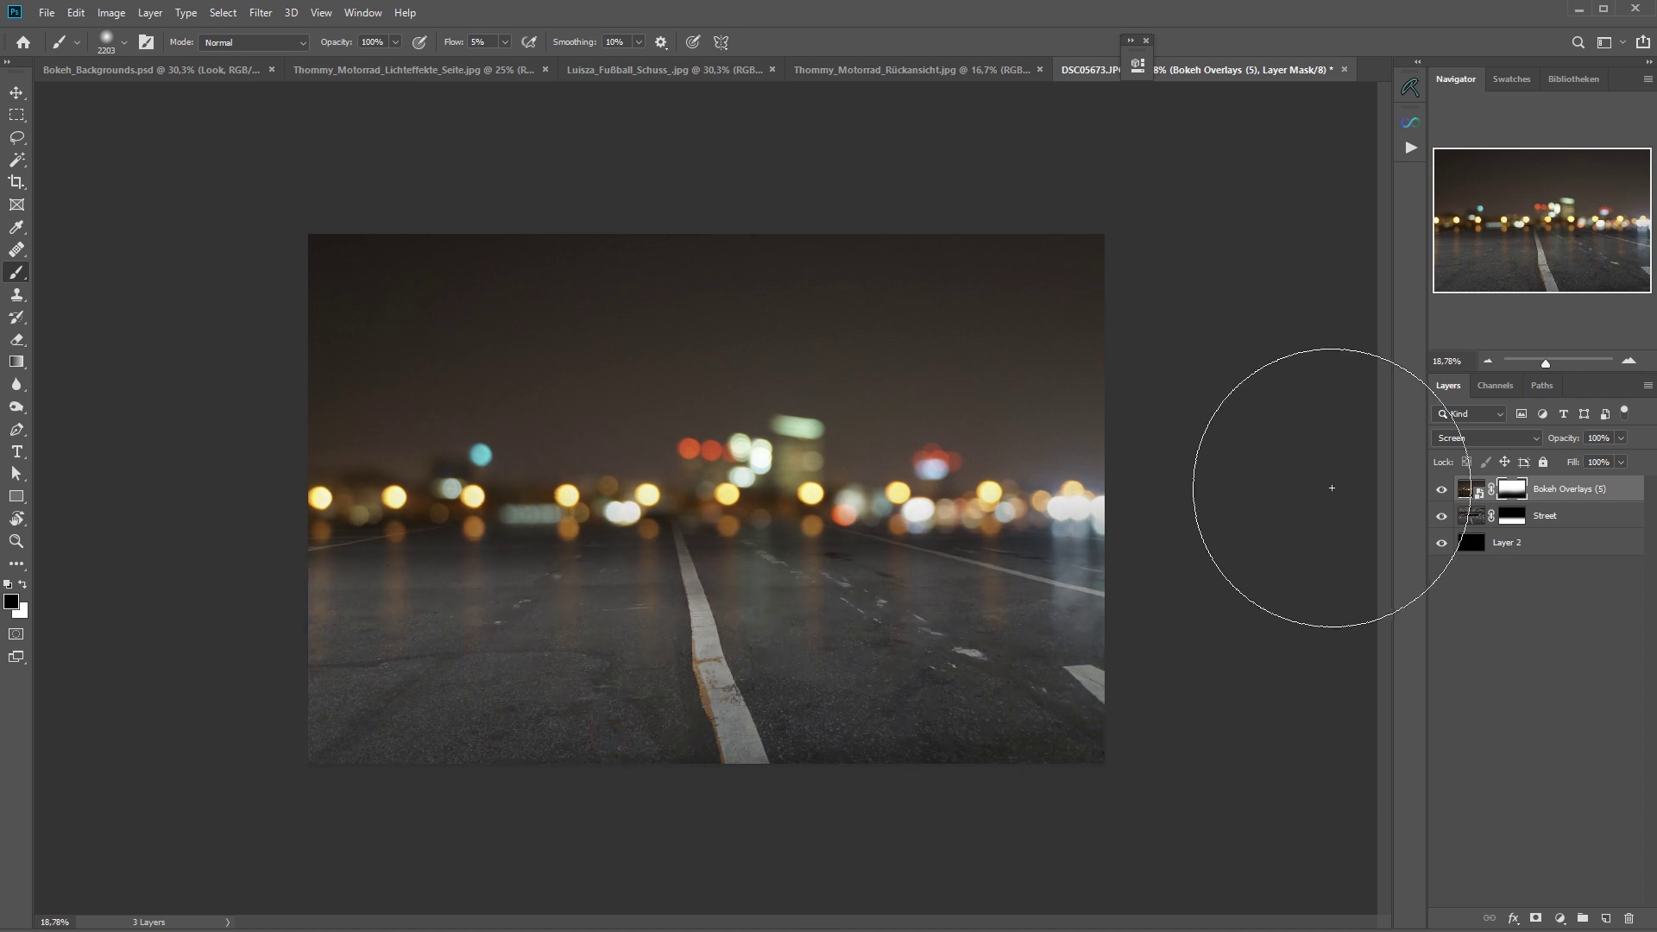
- Add a Levels adjustment layer with the black input raised to 15, then select Street
left_click(1470, 488)
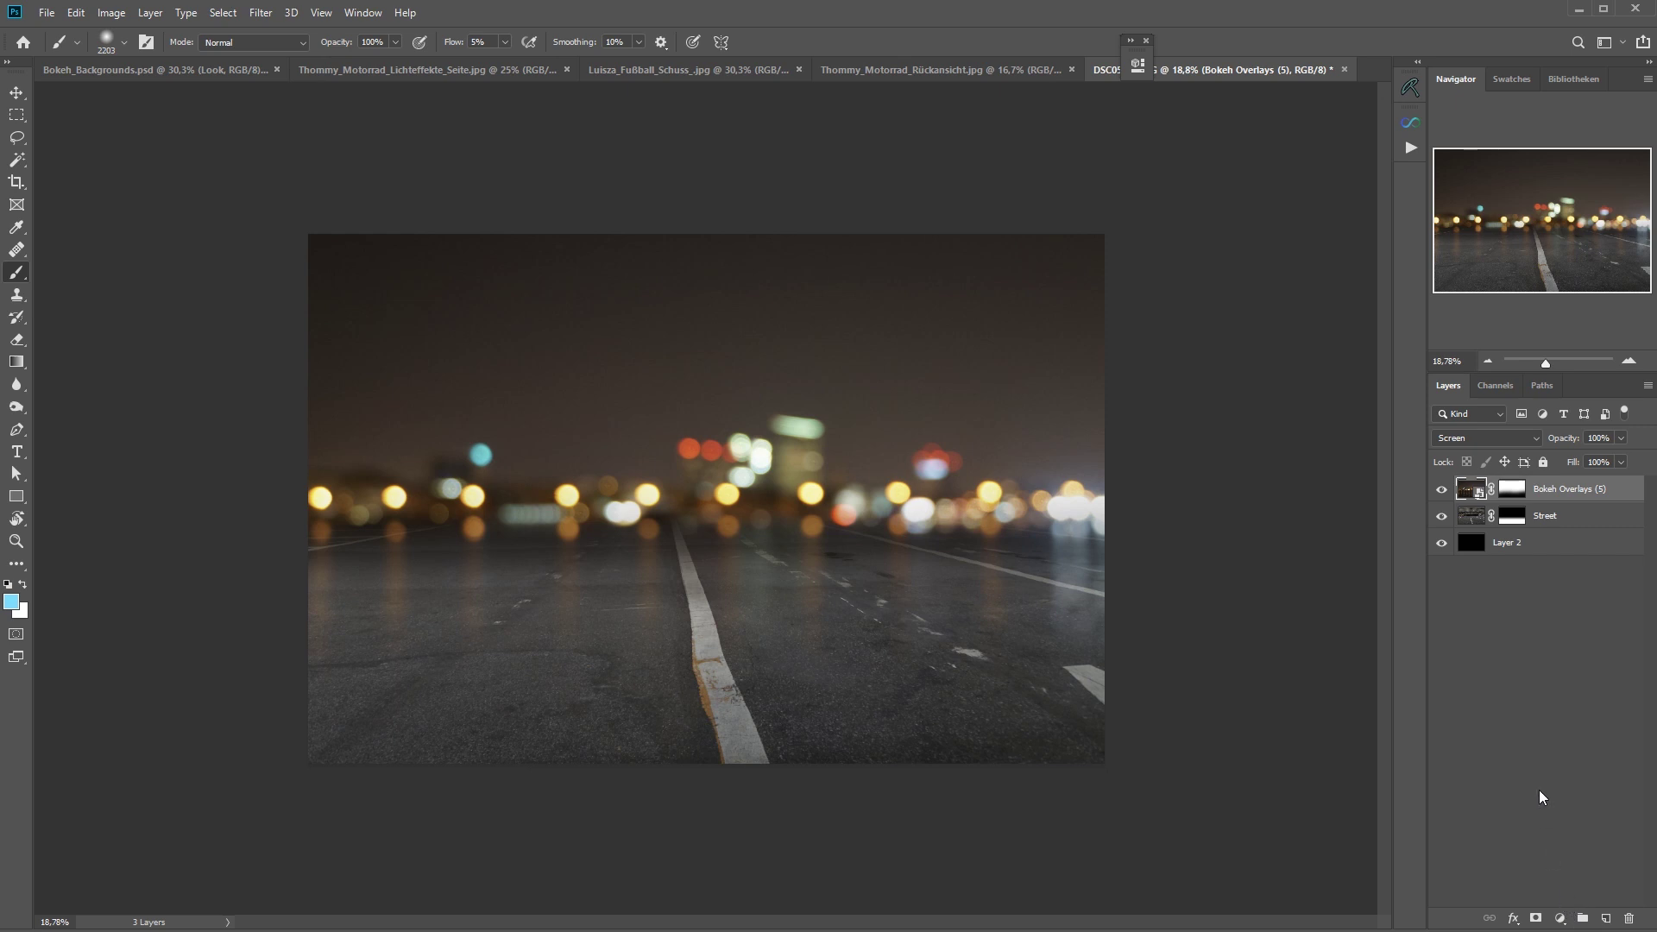
left_click(1560, 919)
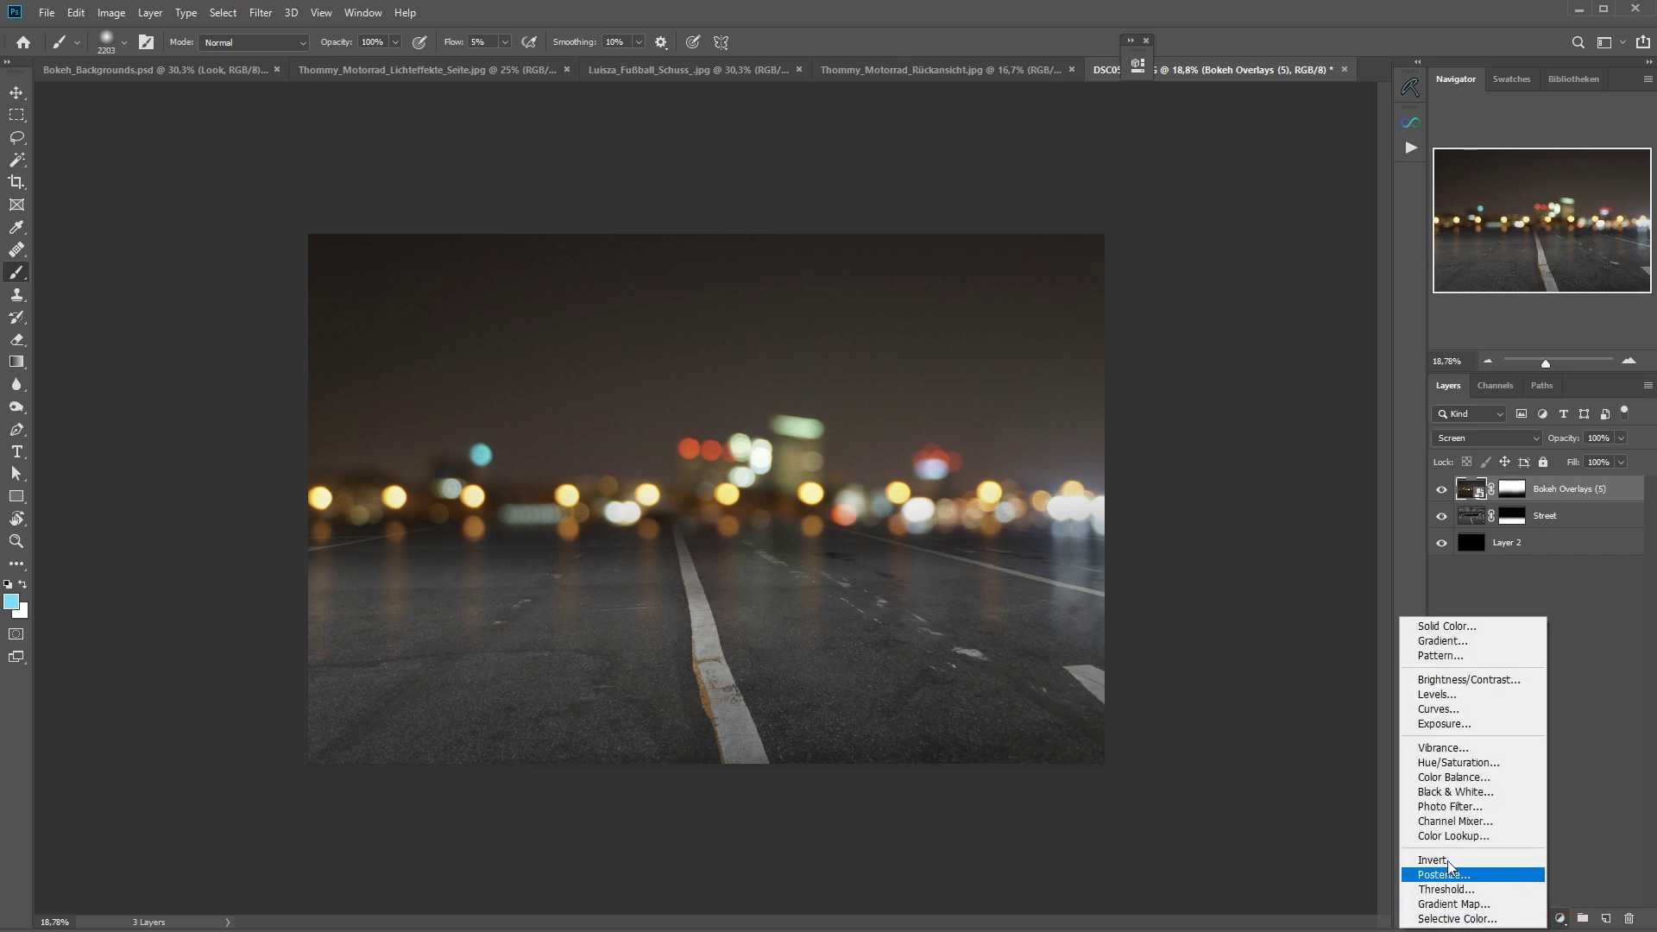
left_click(1493, 695)
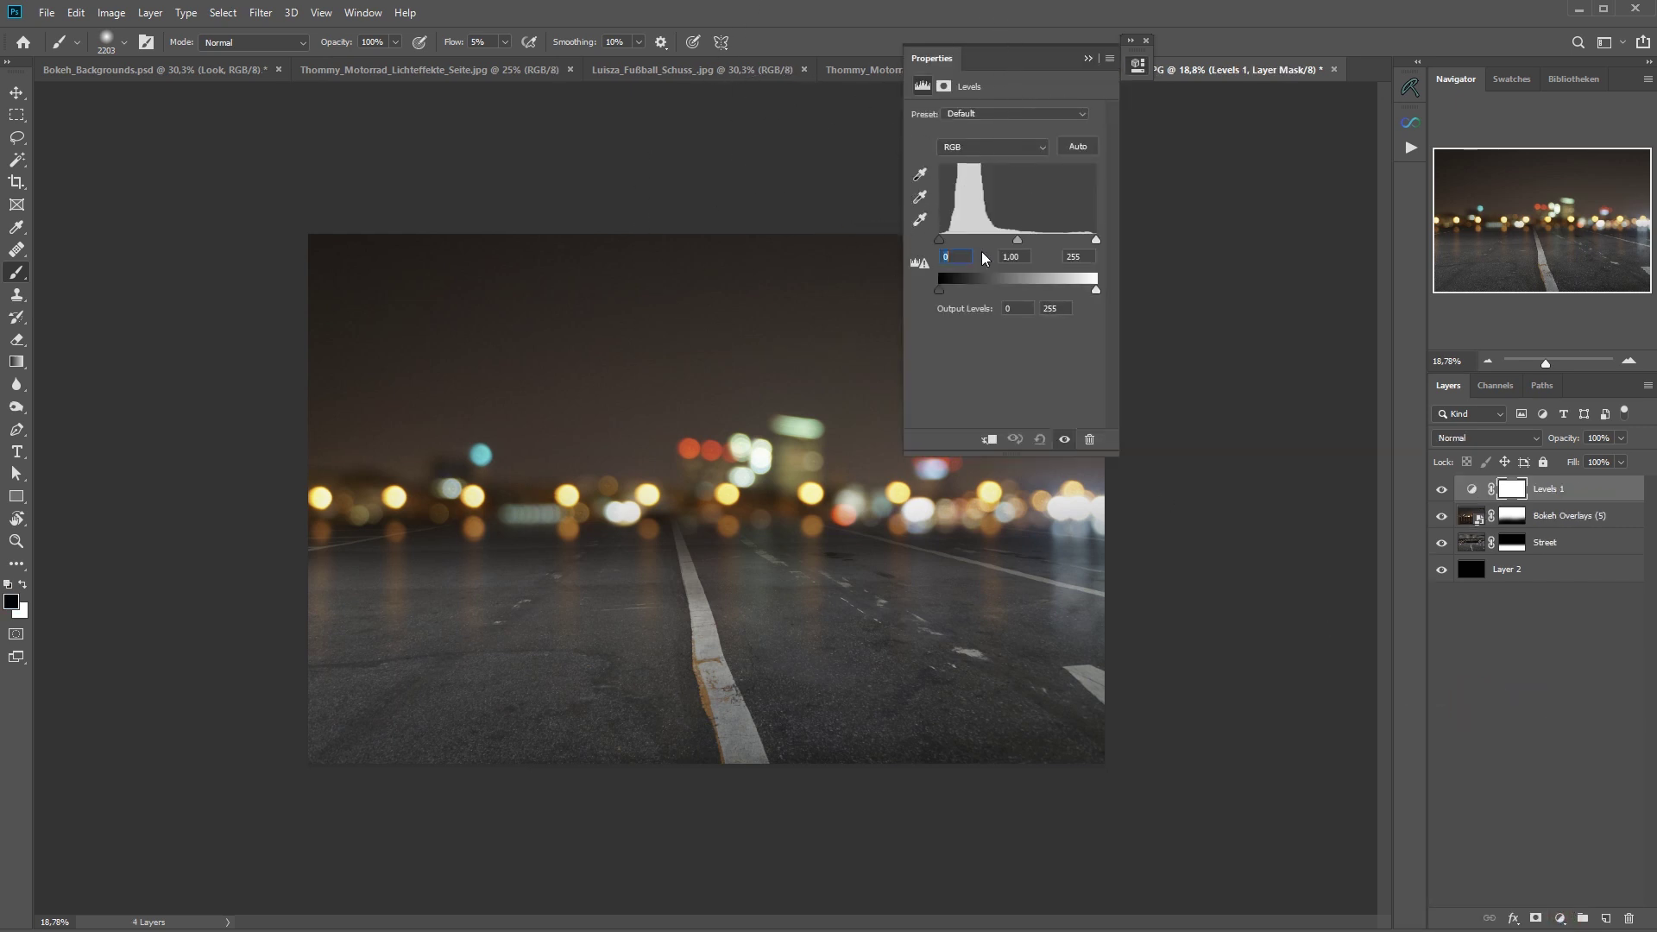
left_click_drag(996, 73, 1026, 169)
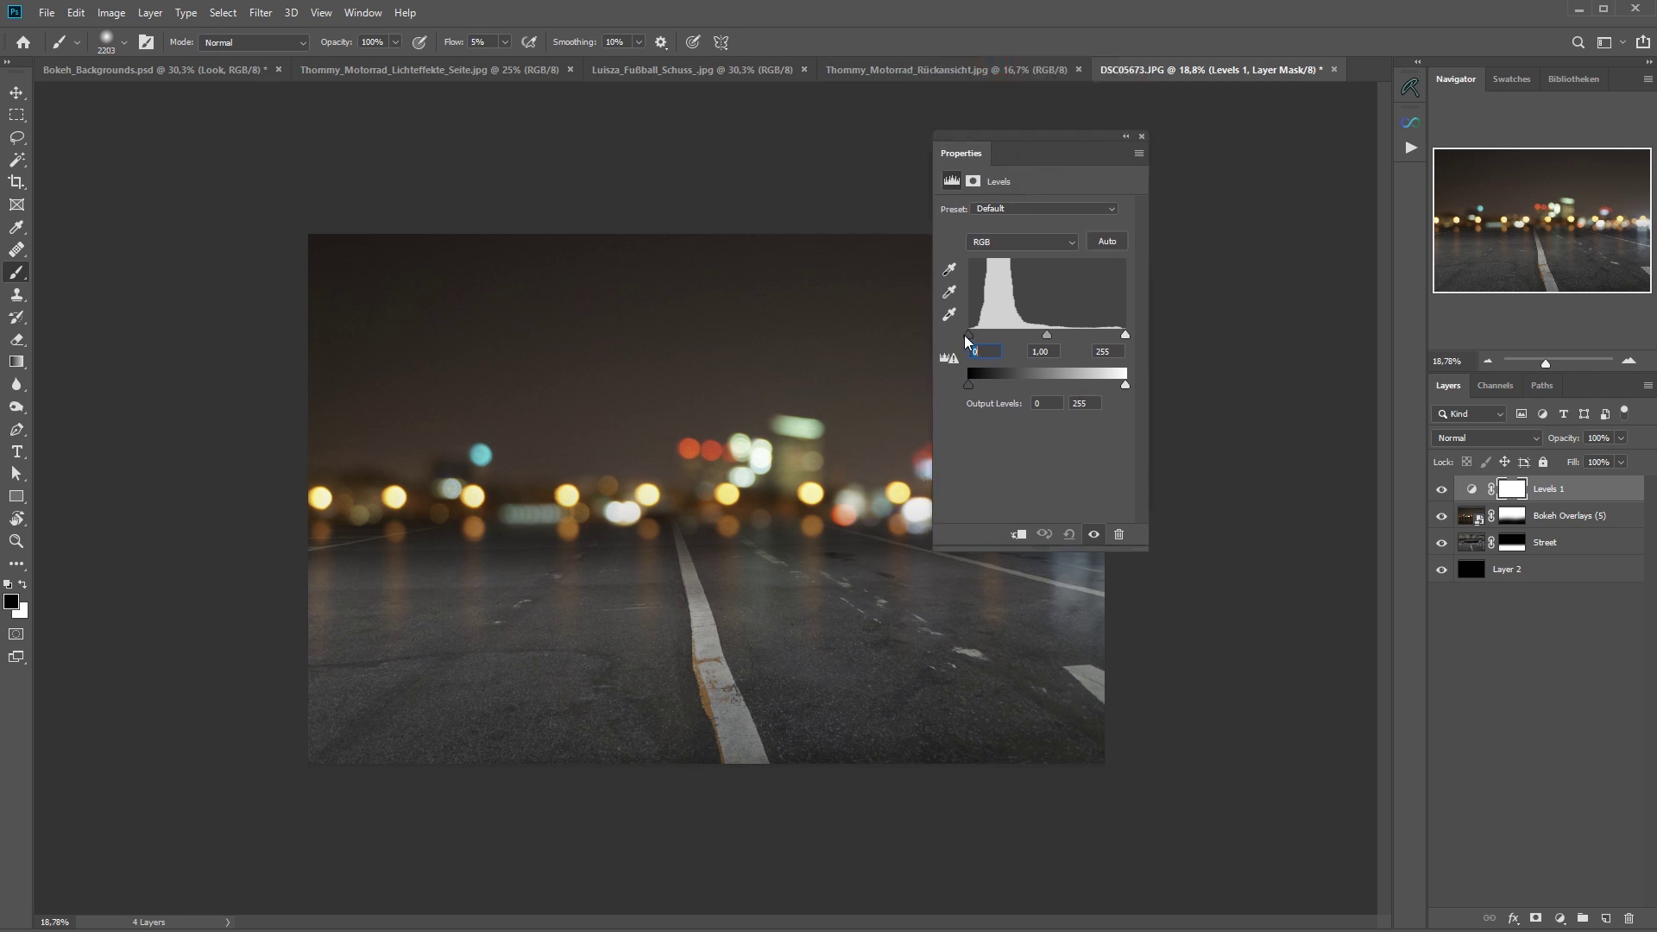
left_click_drag(967, 336, 1055, 334)
left_click(1125, 136)
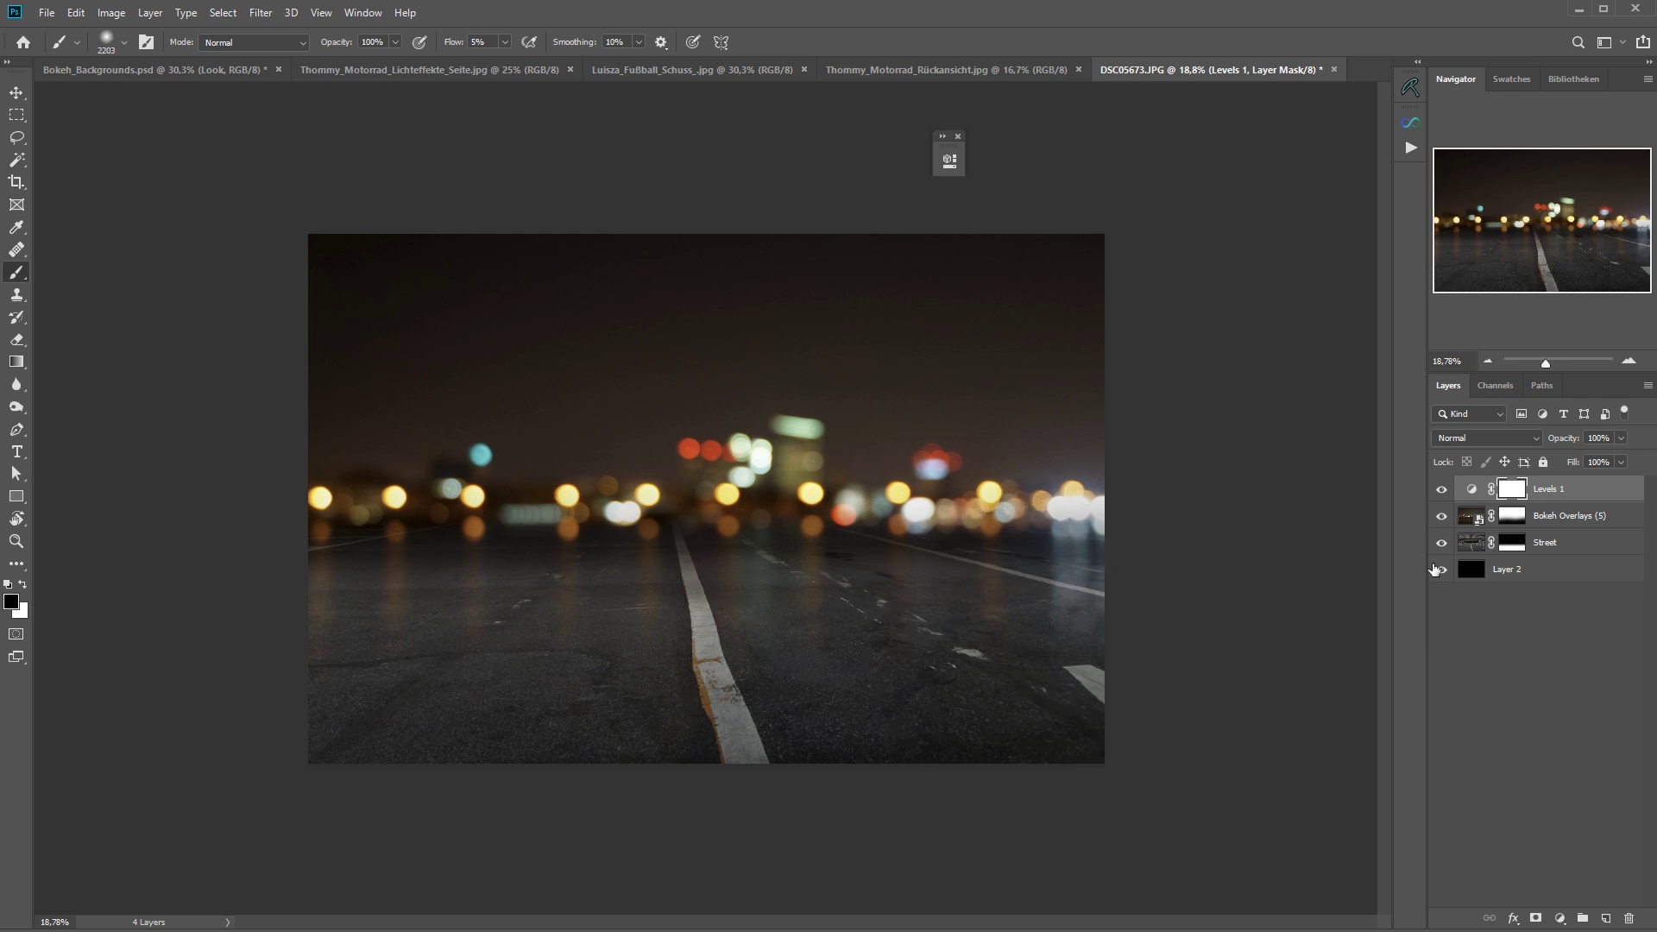
left_click(1554, 542)
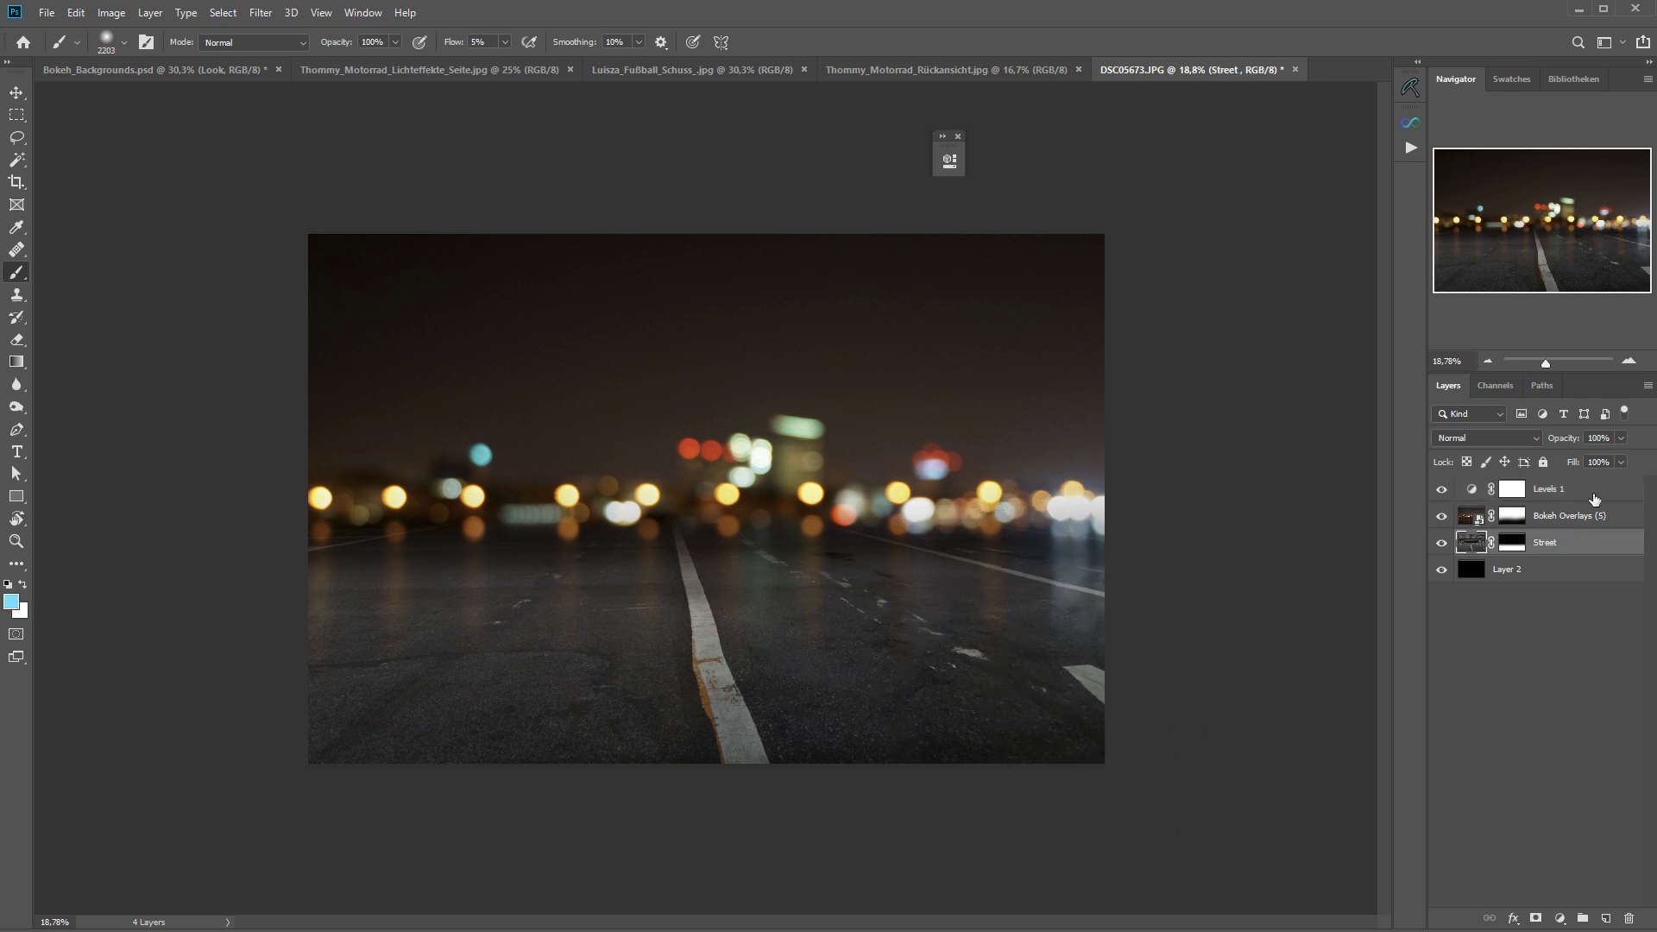
- Zoom in to inspect the road and distant lights, then zoom out and select Street with the Move tool
left_click(1569, 515)
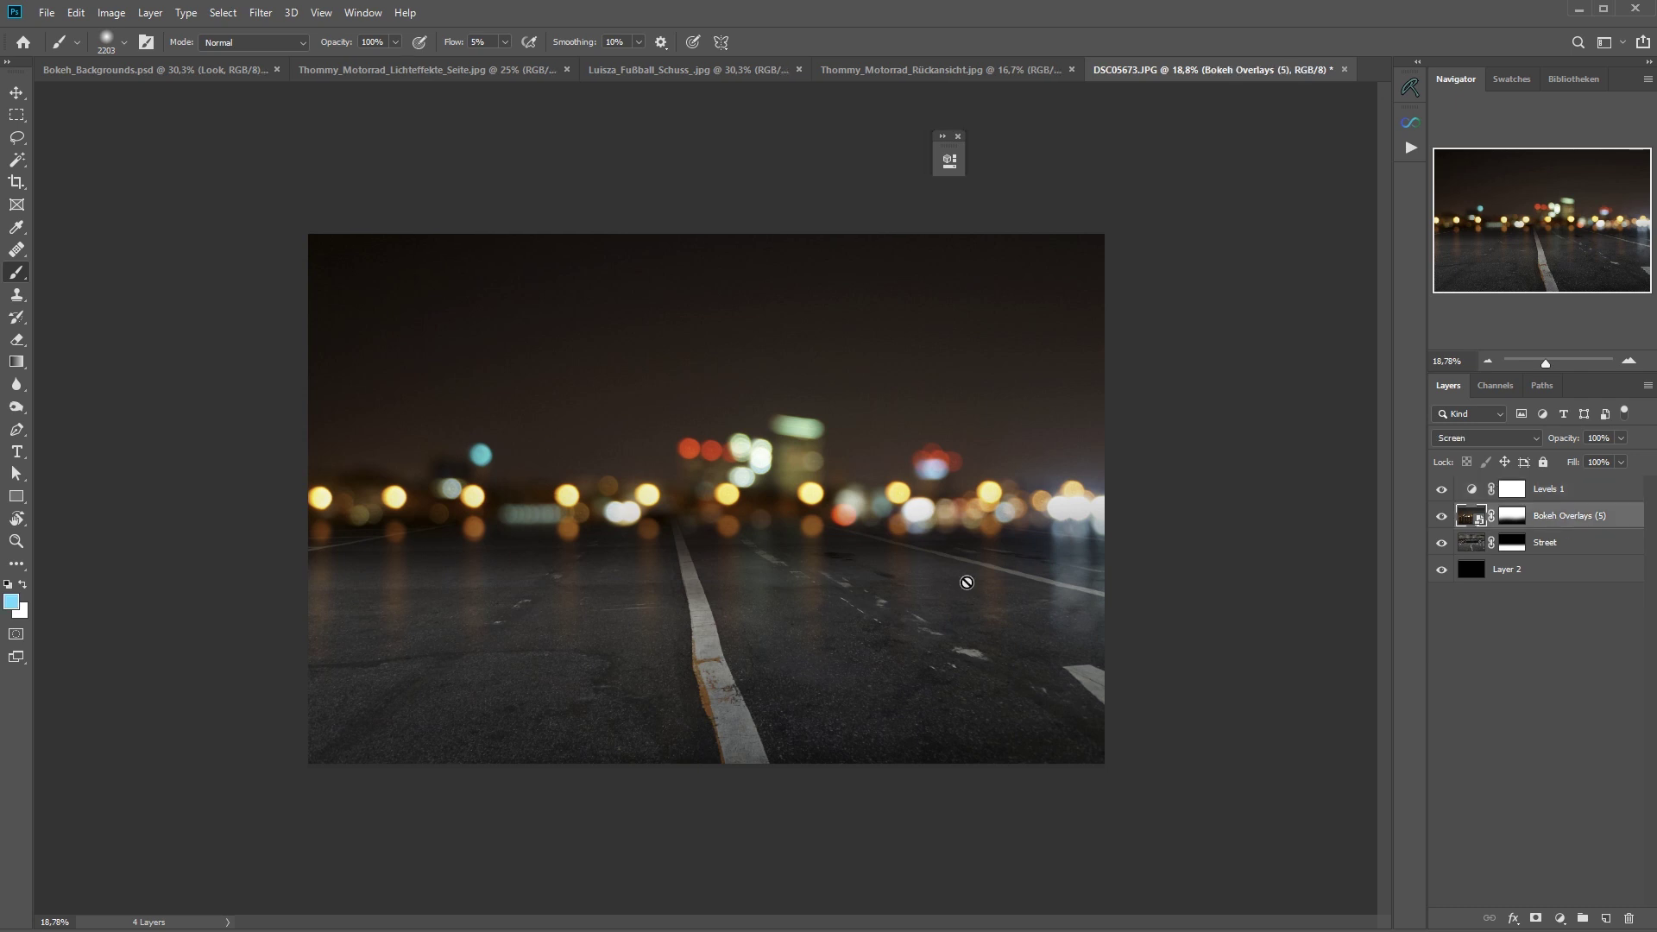
left_click_drag(718, 526, 784, 490)
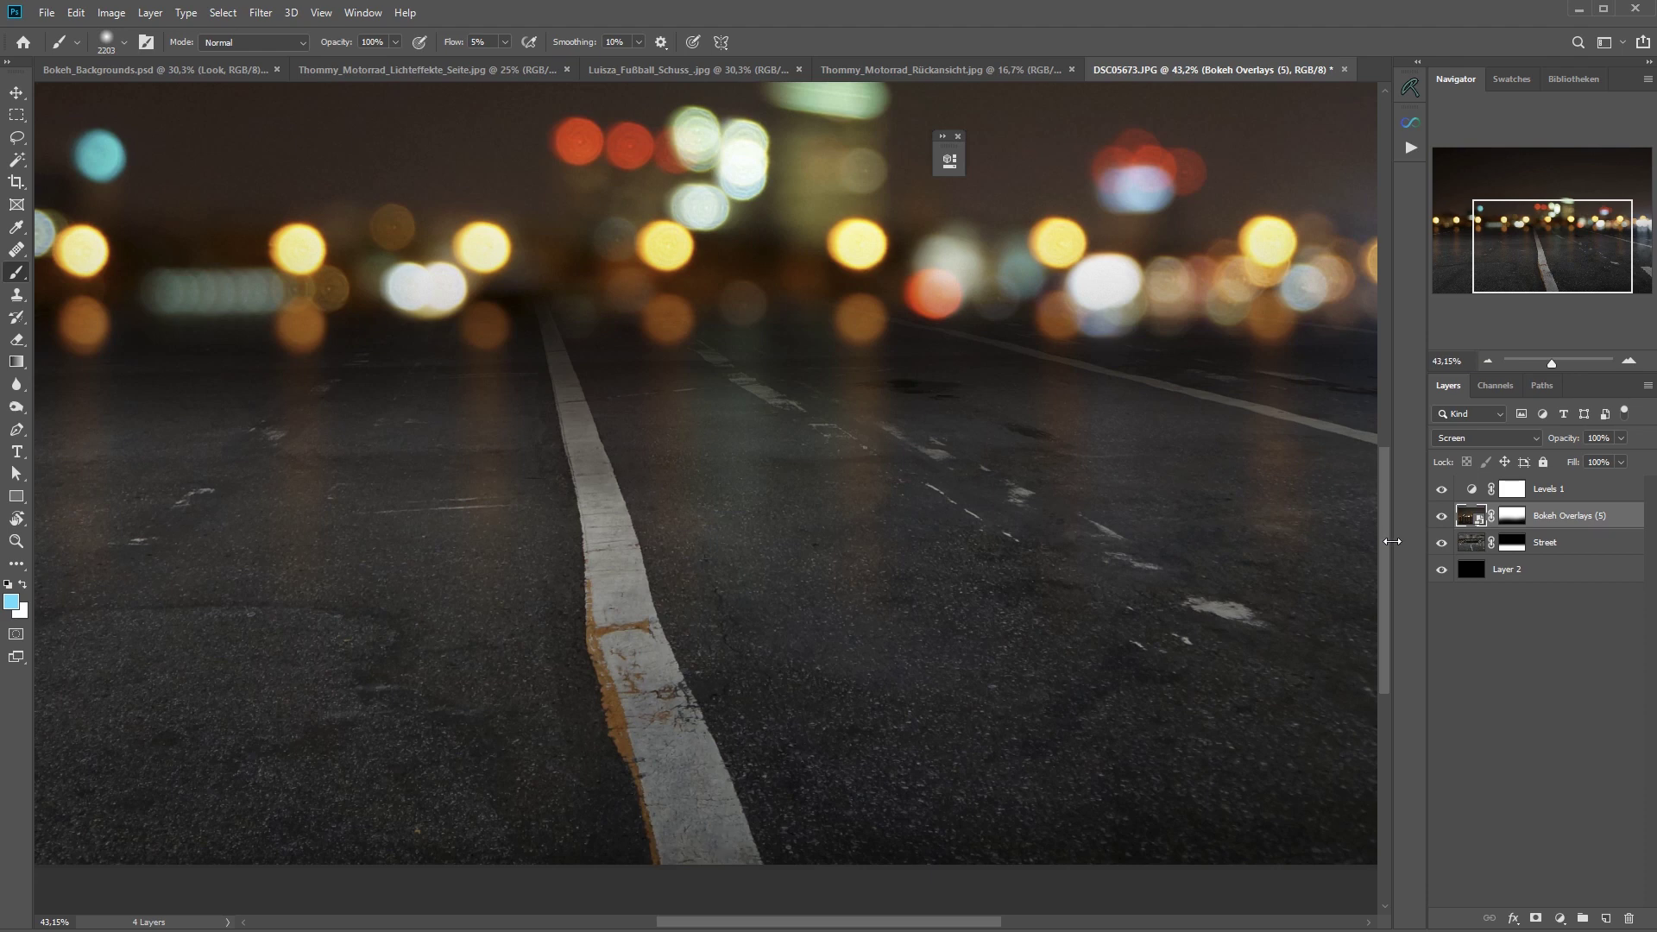
left_click(1644, 542)
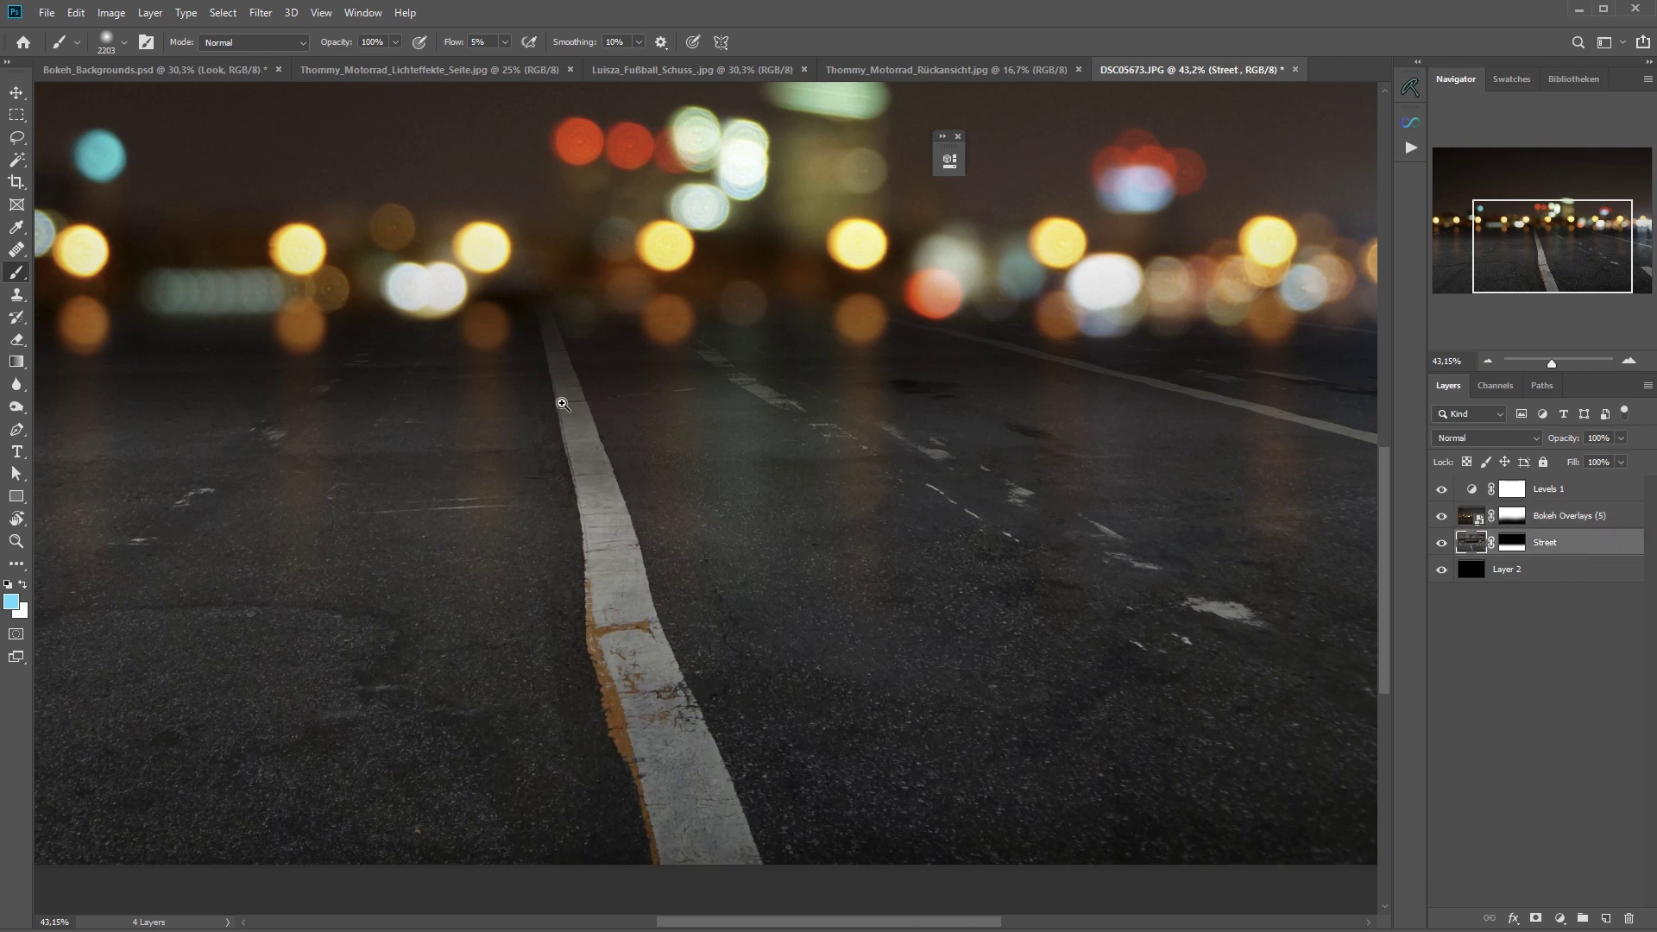
mouse_move(562, 403)
left_mouse_down()
mouse_move(584, 322)
mouse_move(566, 681)
mouse_move(451, 326)
mouse_move(518, 363)
mouse_move(588, 805)
mouse_move(526, 351)
mouse_move(650, 659)
left_mouse_up()
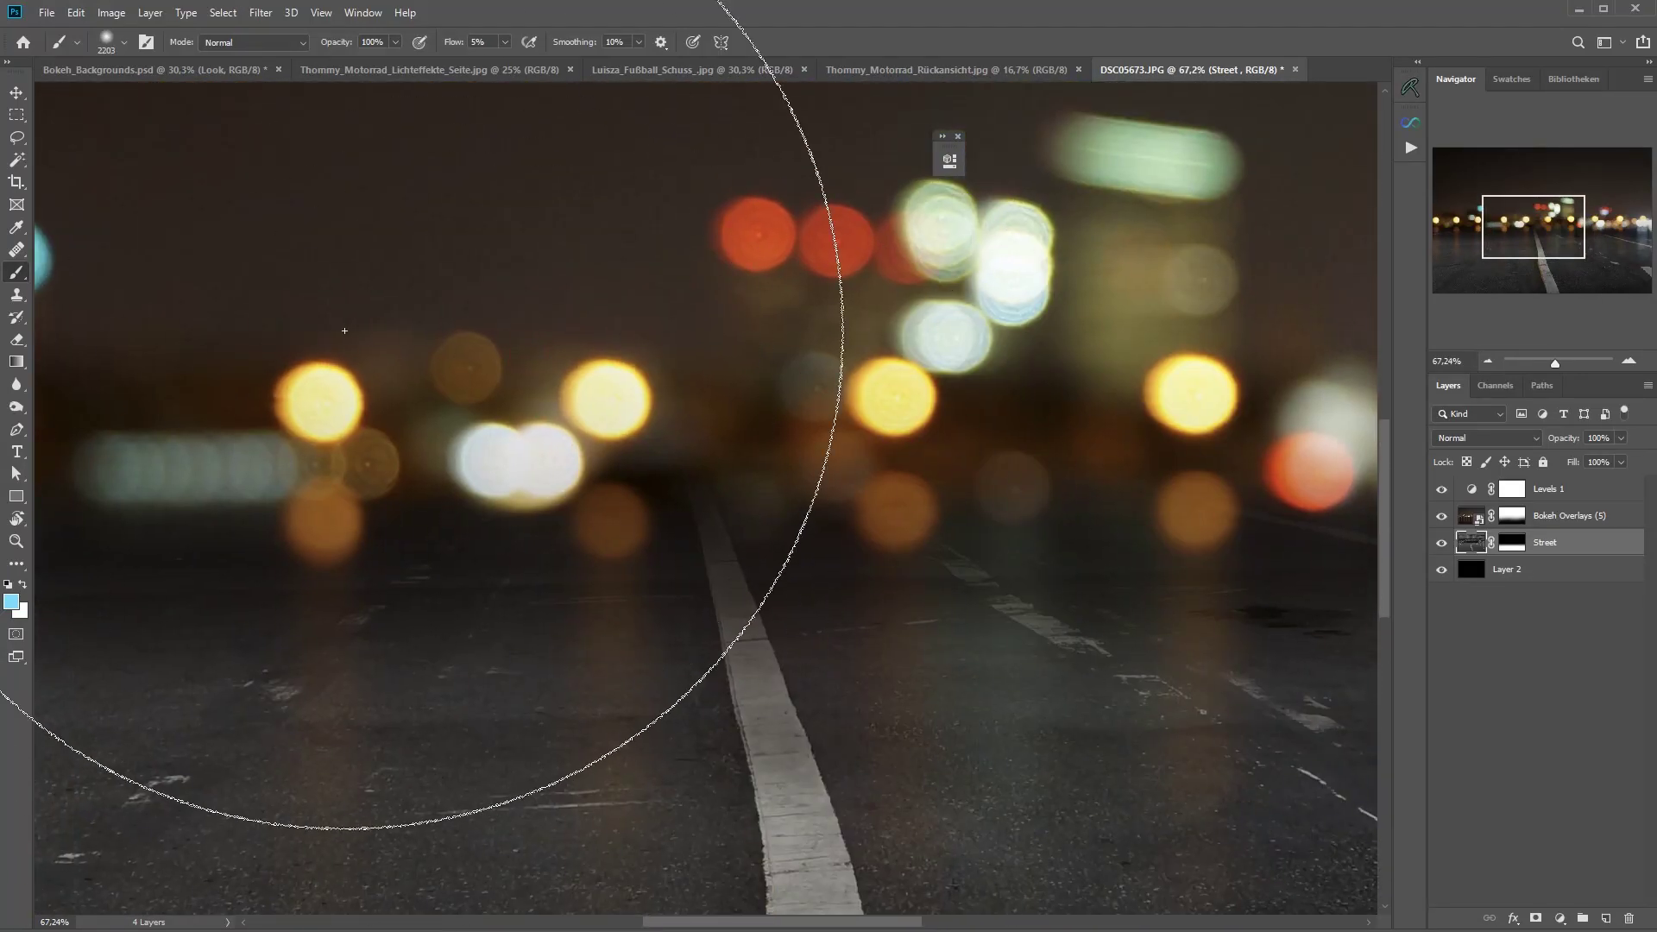
scroll(344, 330, "down", 5)
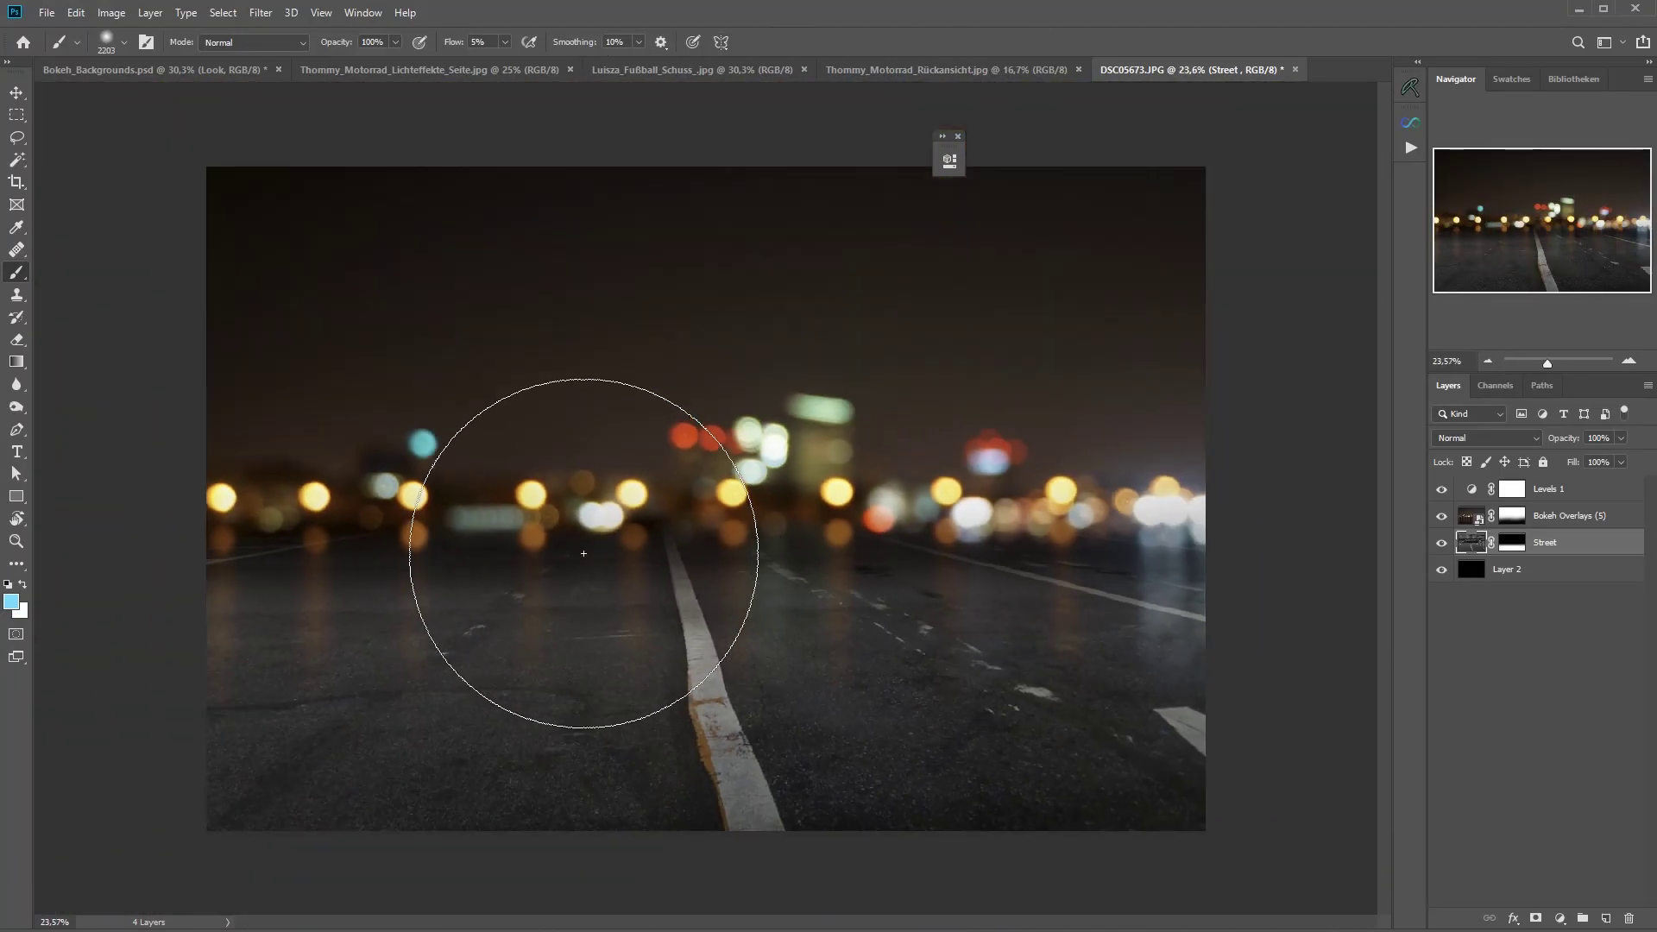
key("v")
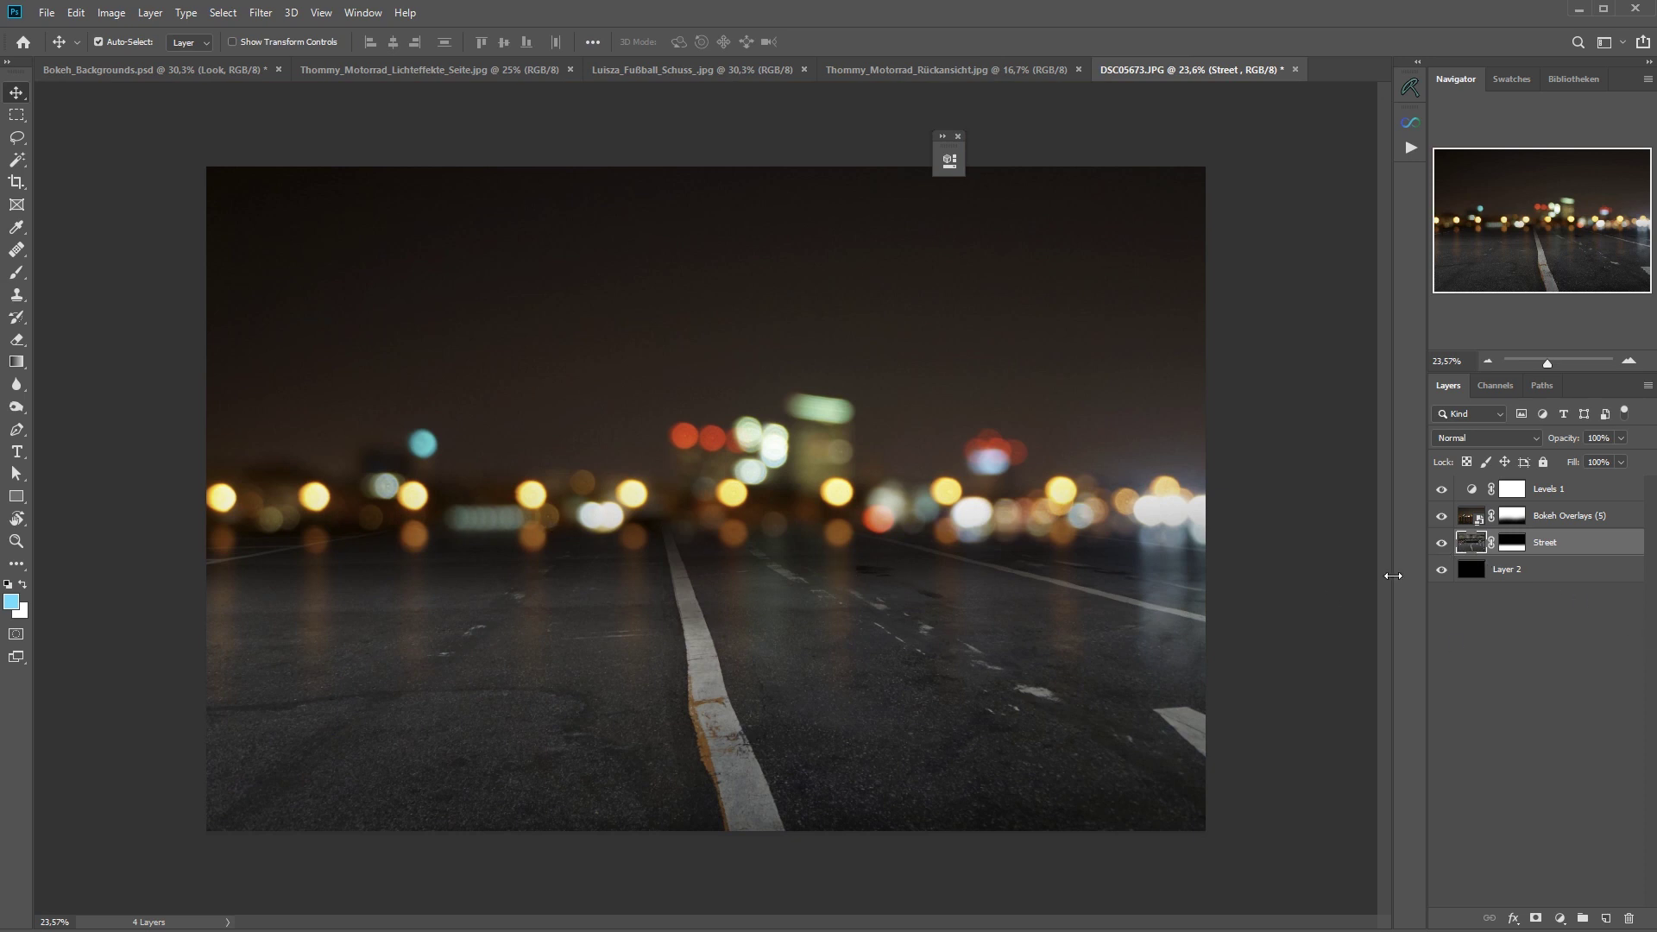
left_click(1565, 544)
- Convert the Street layer to a smart object from its context menu
right_click(1565, 544)
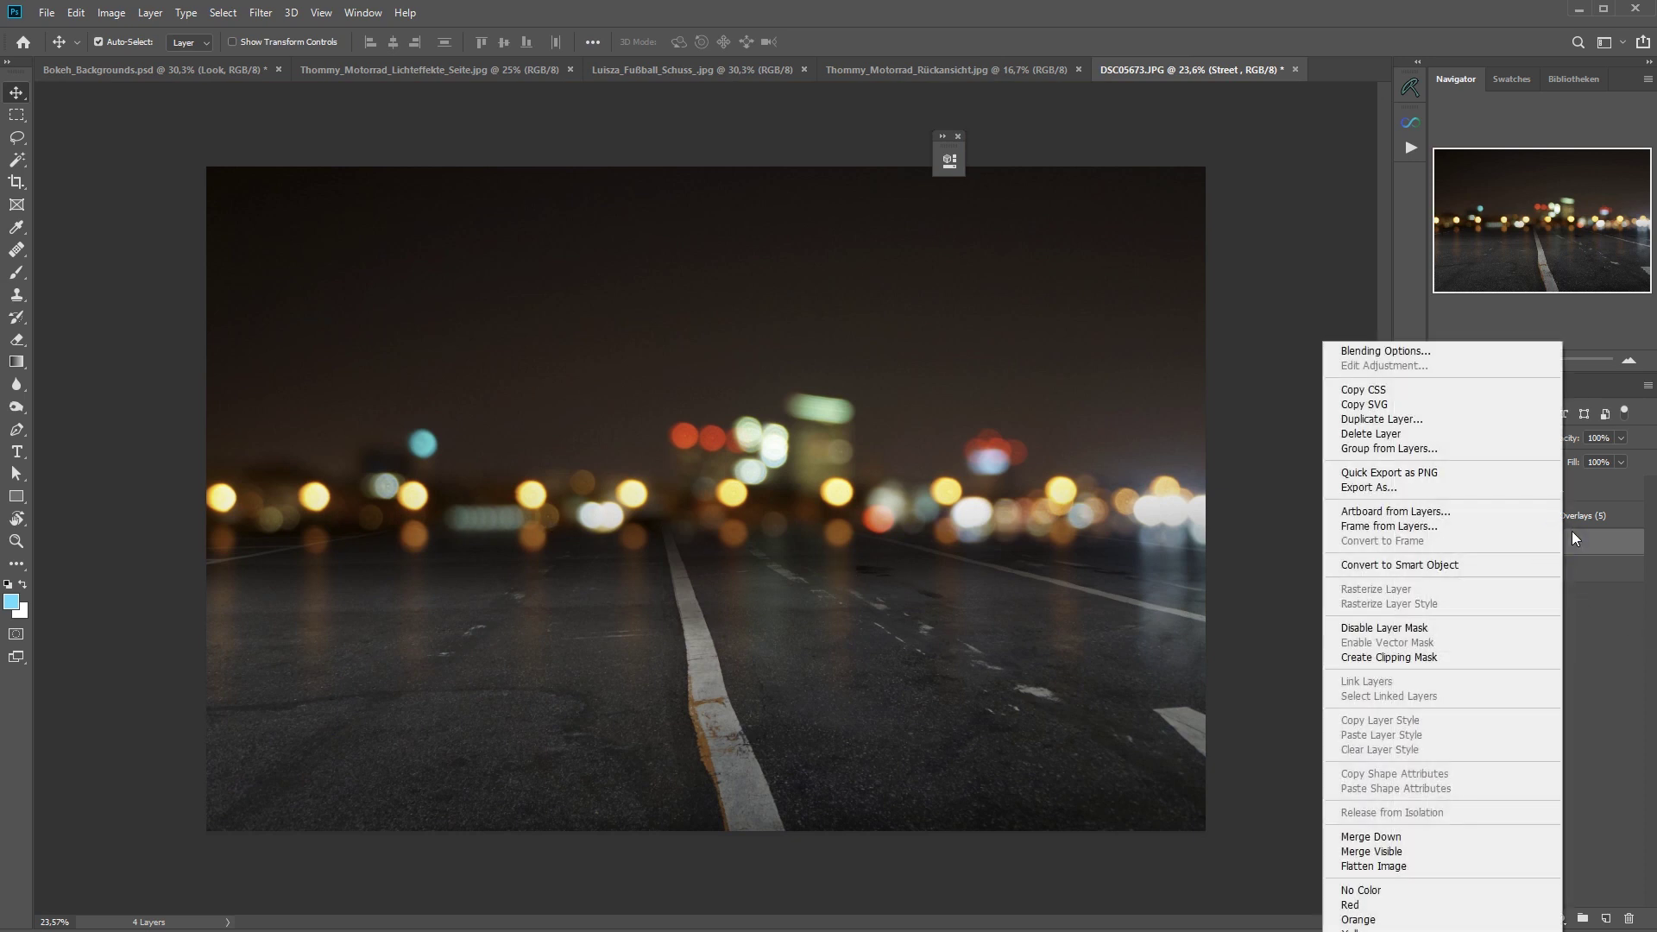
left_click(1401, 565)
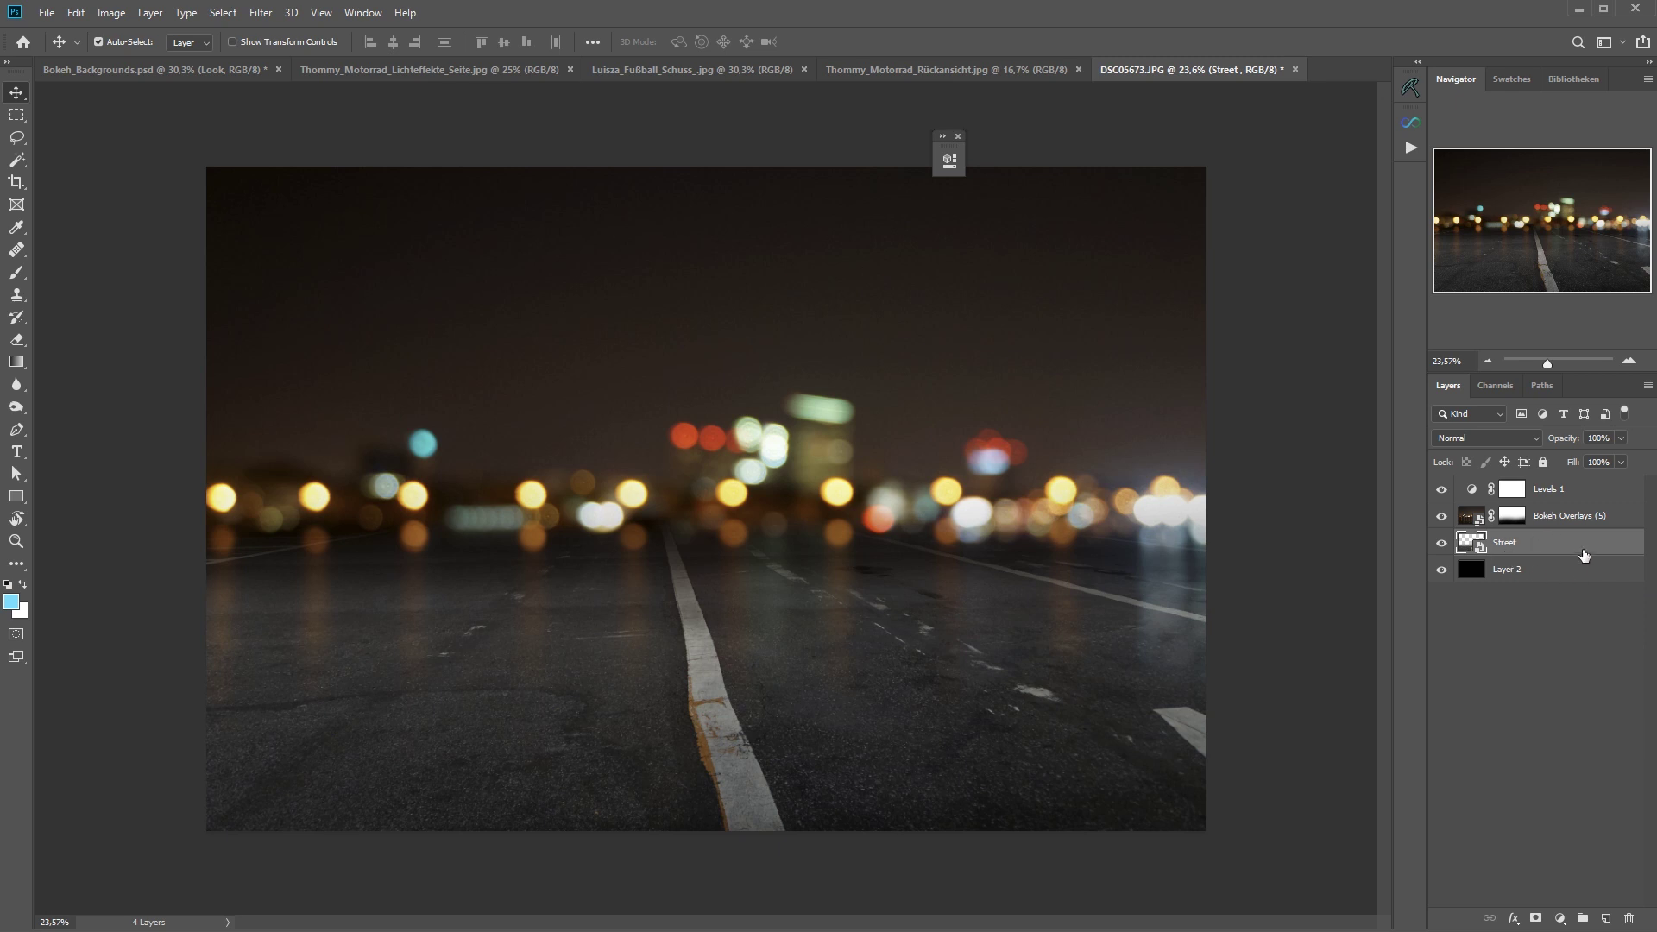
left_click(256, 19)
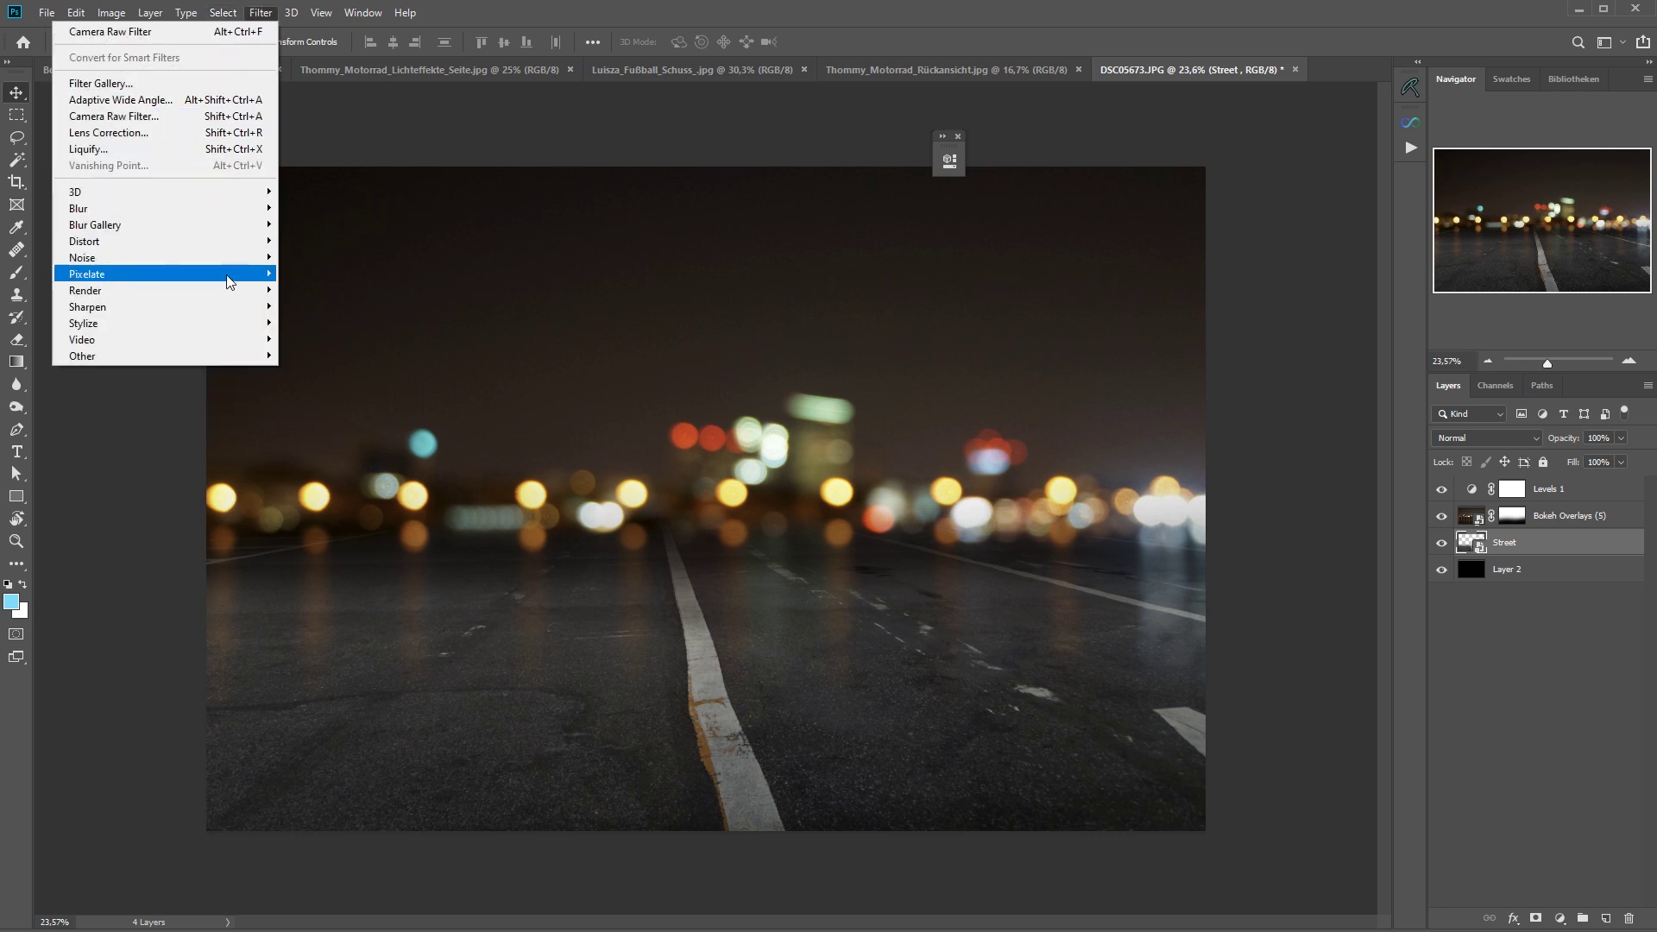
- Start a Tilt-Shift blur on the Street layer and place its pin on the lane marking
left_click(316, 262)
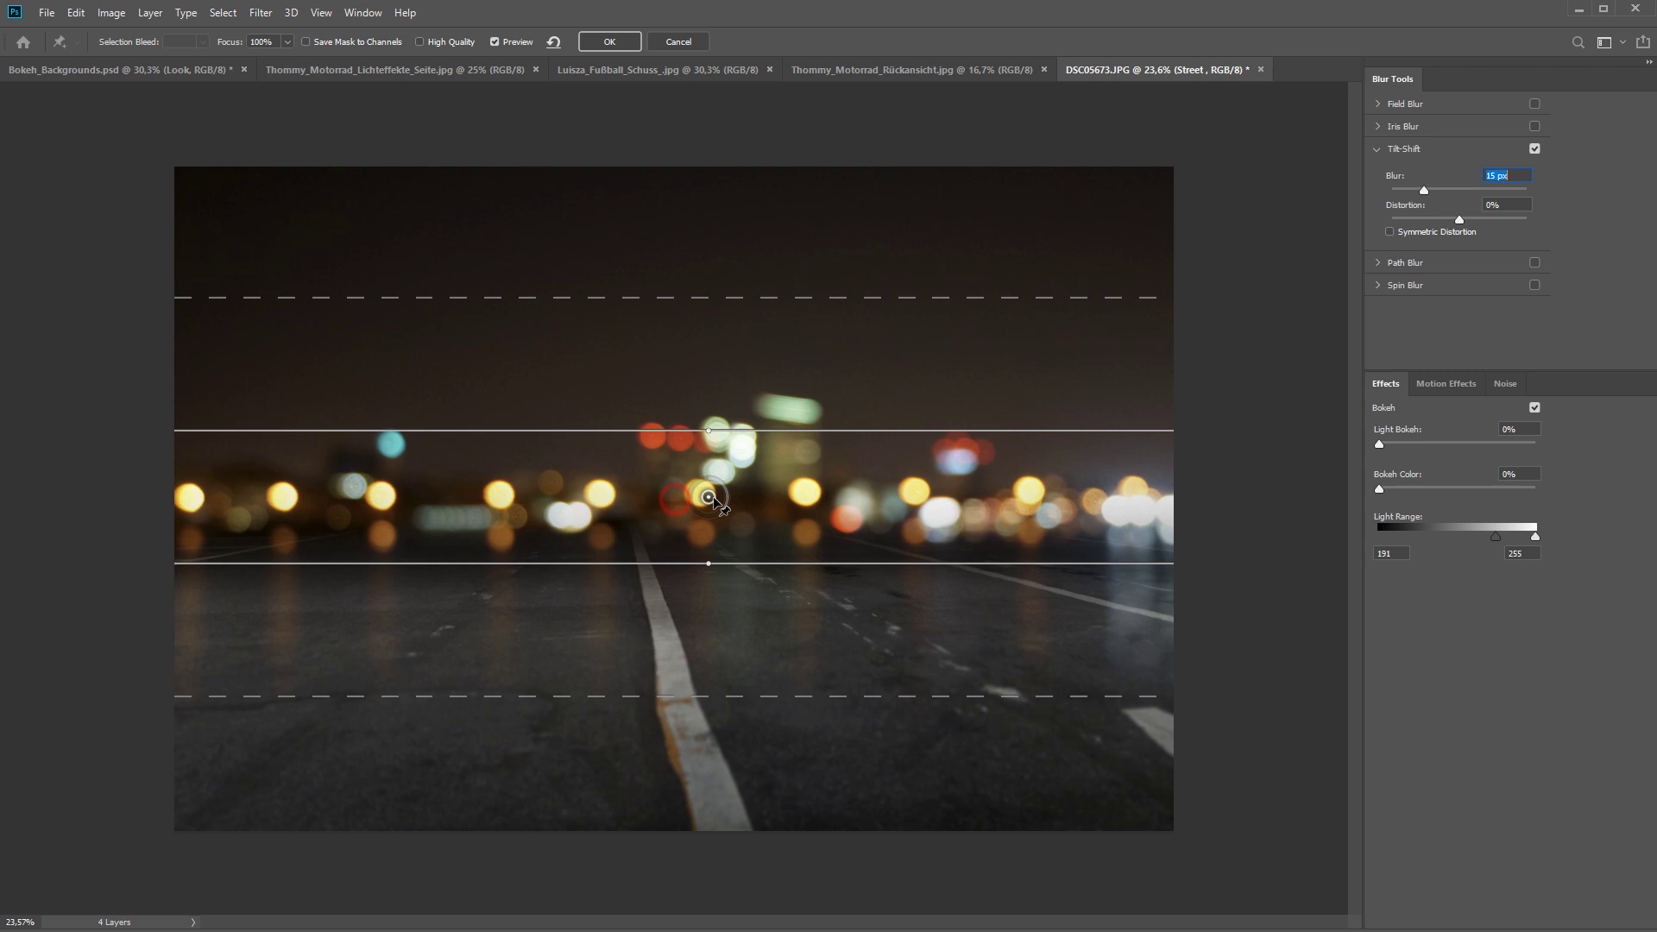
left_click_drag(714, 504, 677, 655)
left_click(692, 648, "ctrl")
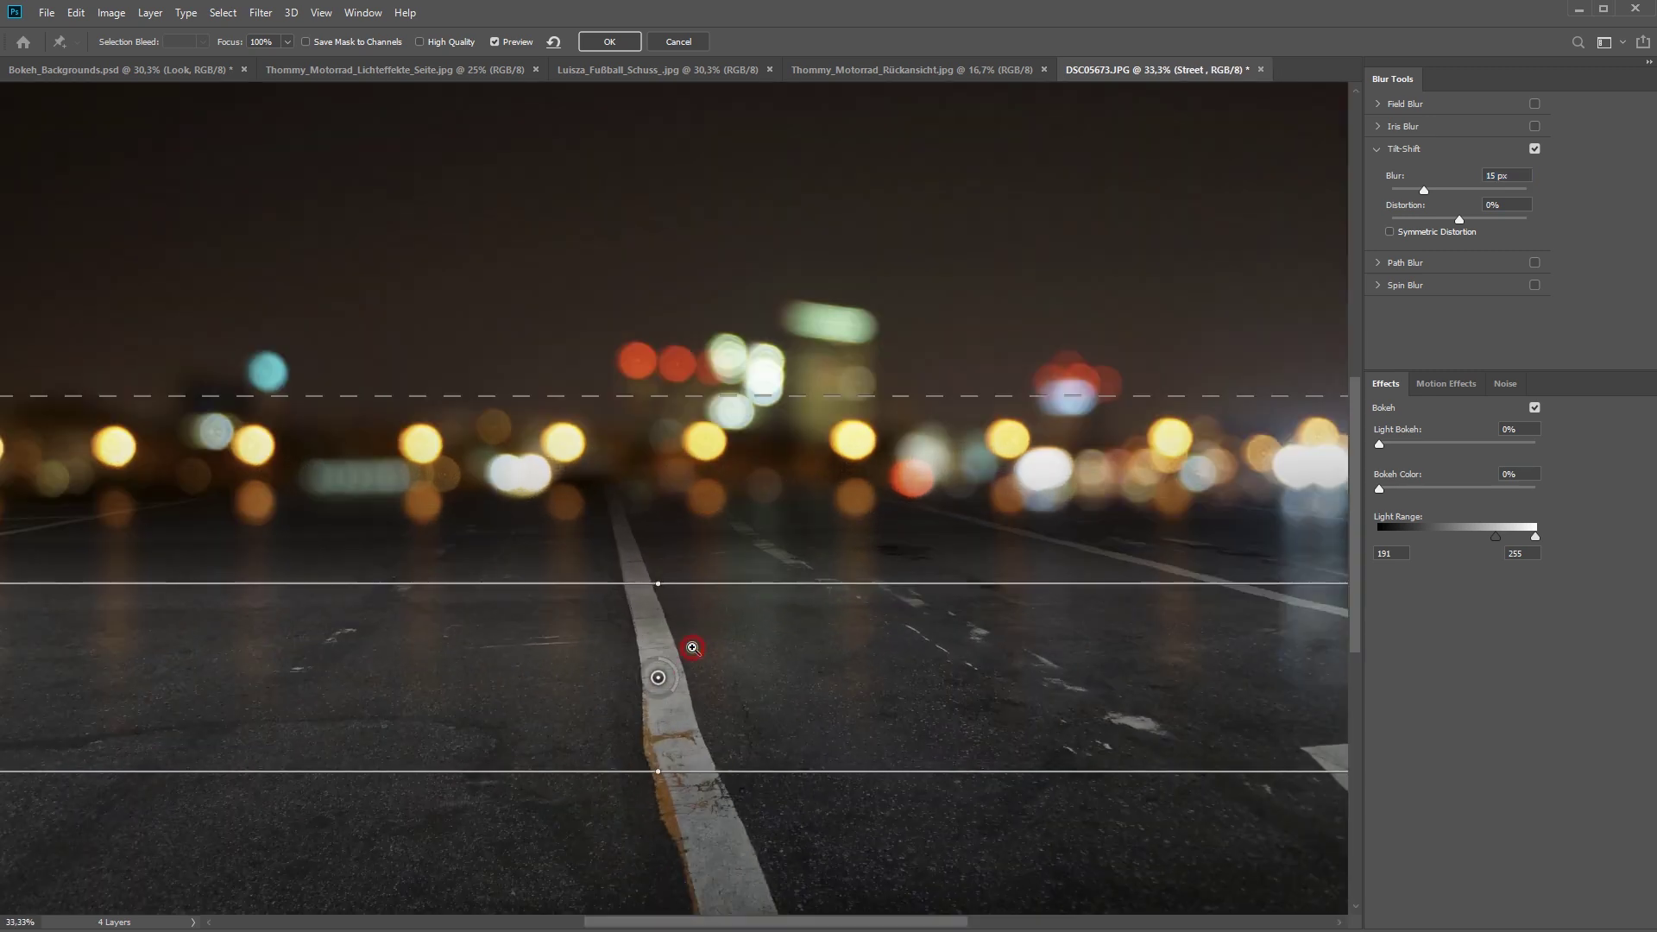
left_click(692, 647, "ctrl")
scroll(721, 740, "down", 2)
left_click_drag(676, 526, 655, 666)
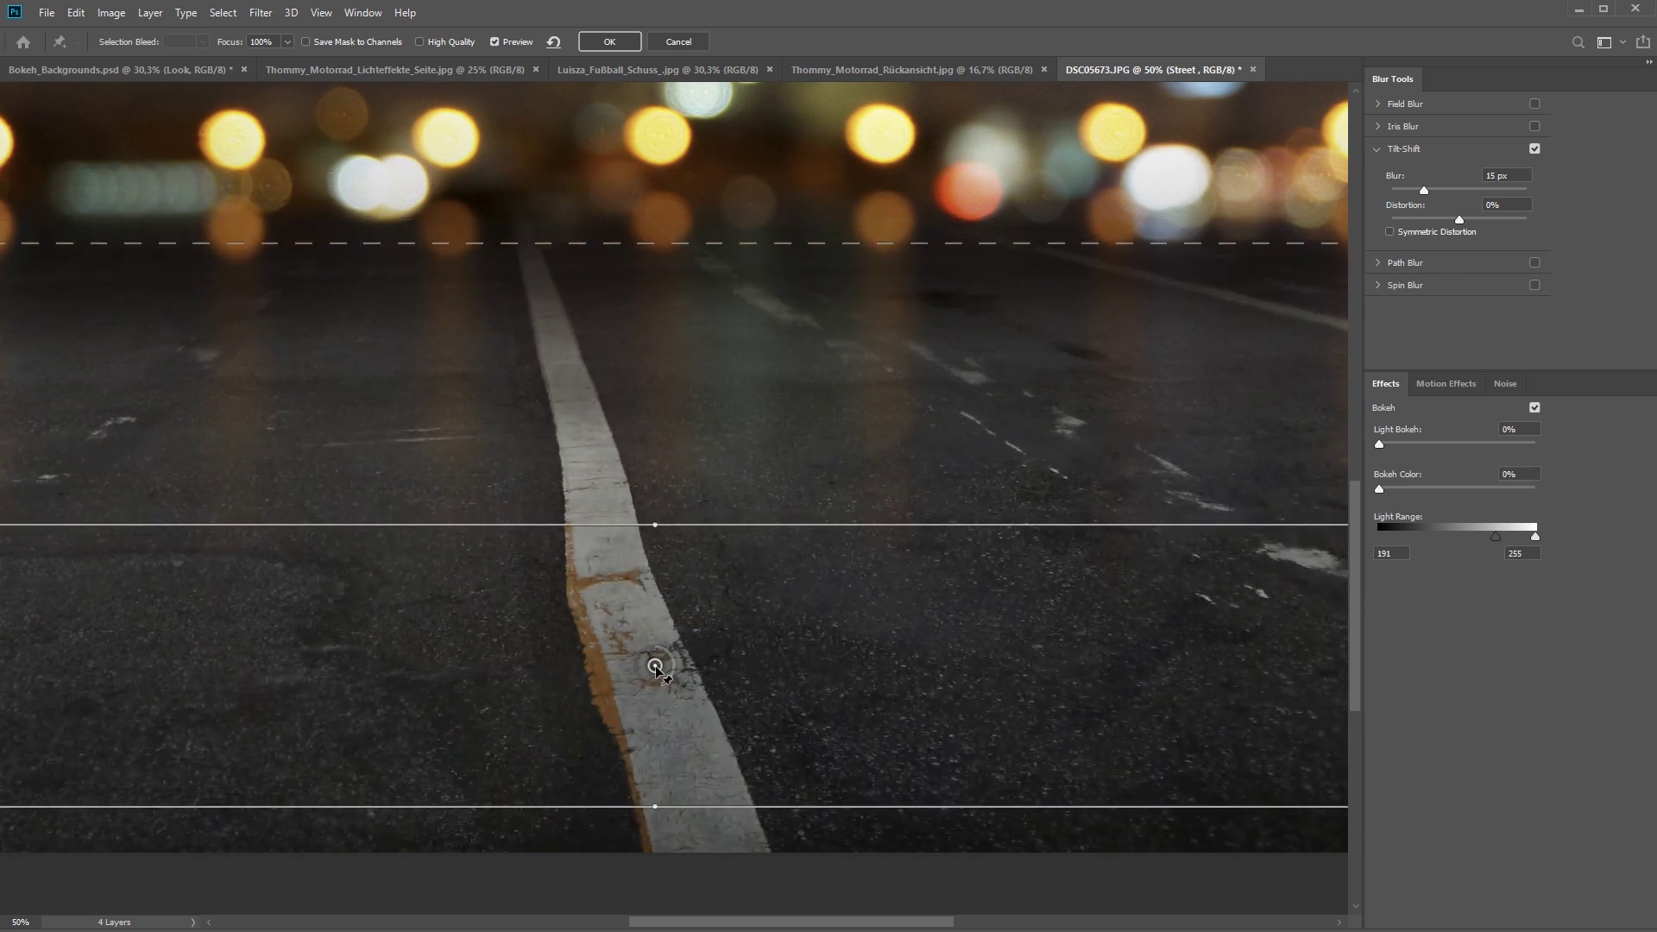
- Nudge the sharp focus band up and lower the dashed blur transition edge down the road
scroll(510, 665, "down", 3)
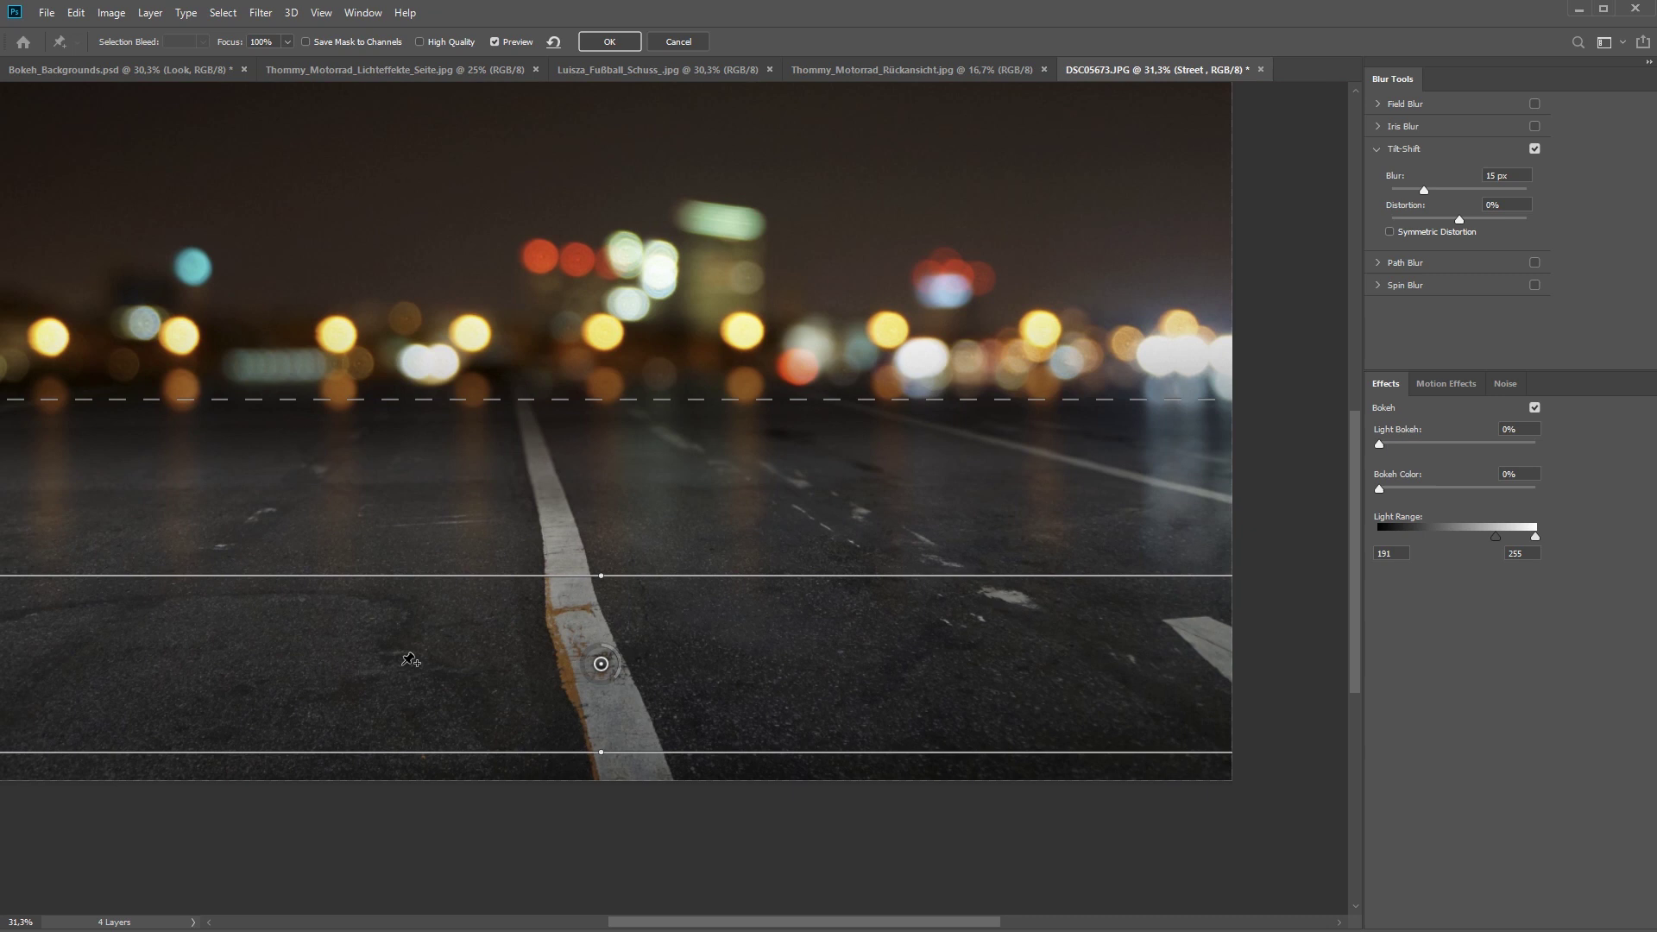
scroll(411, 660, "up", 1)
left_click_drag(640, 664, 629, 636)
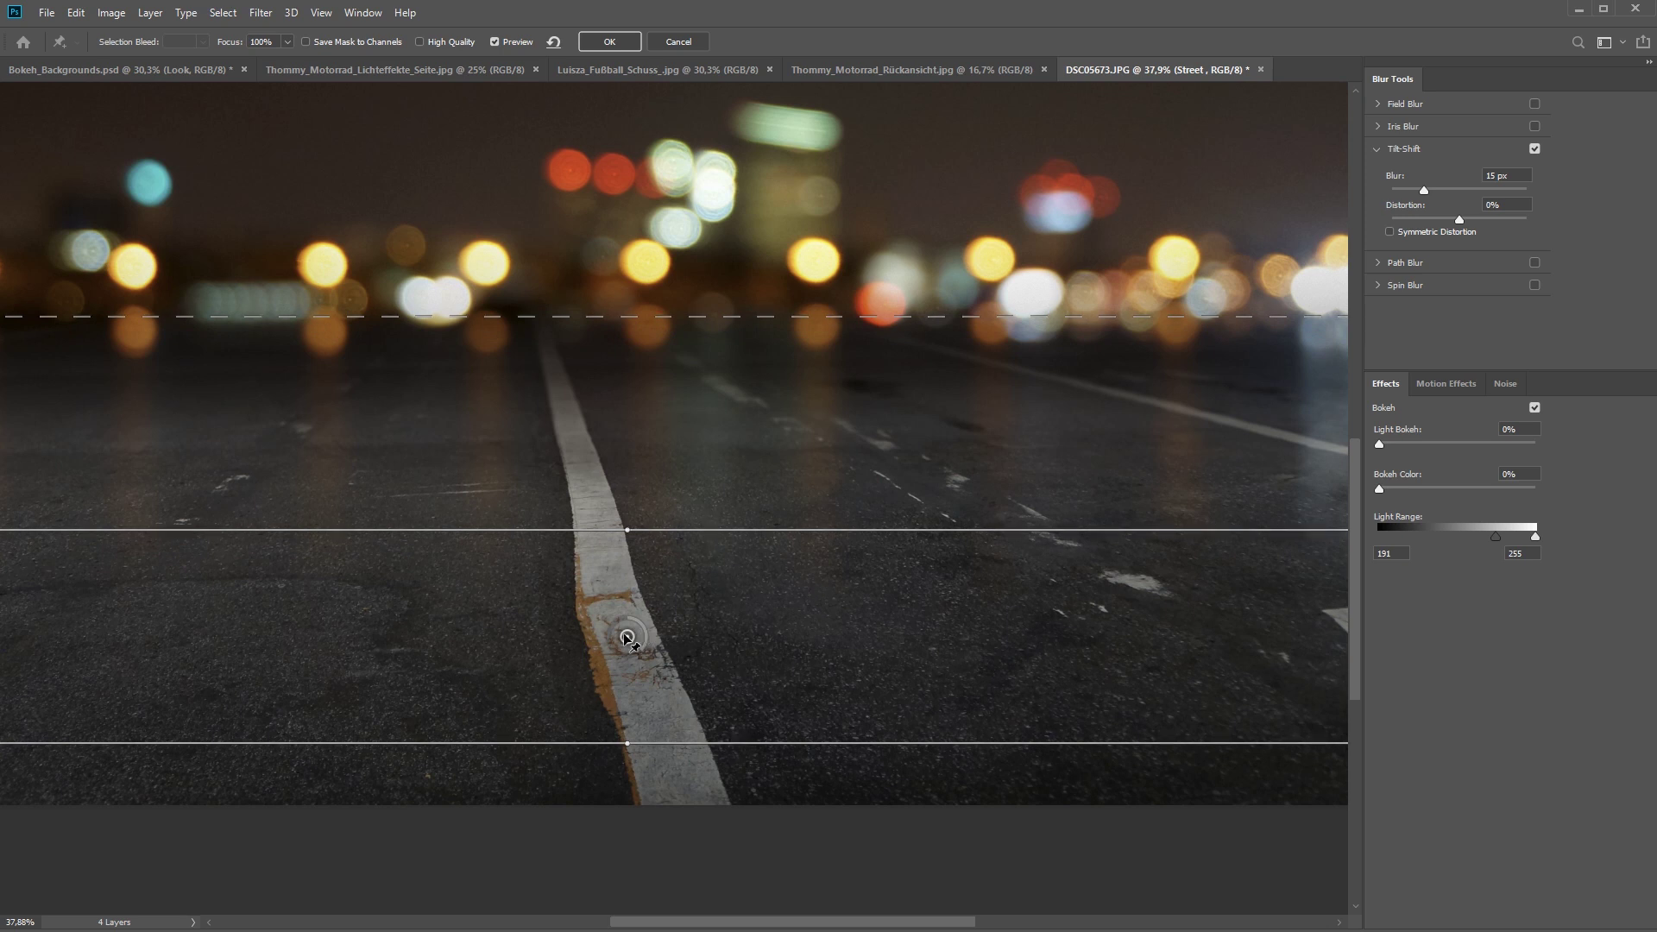
left_click_drag(627, 636, 621, 629)
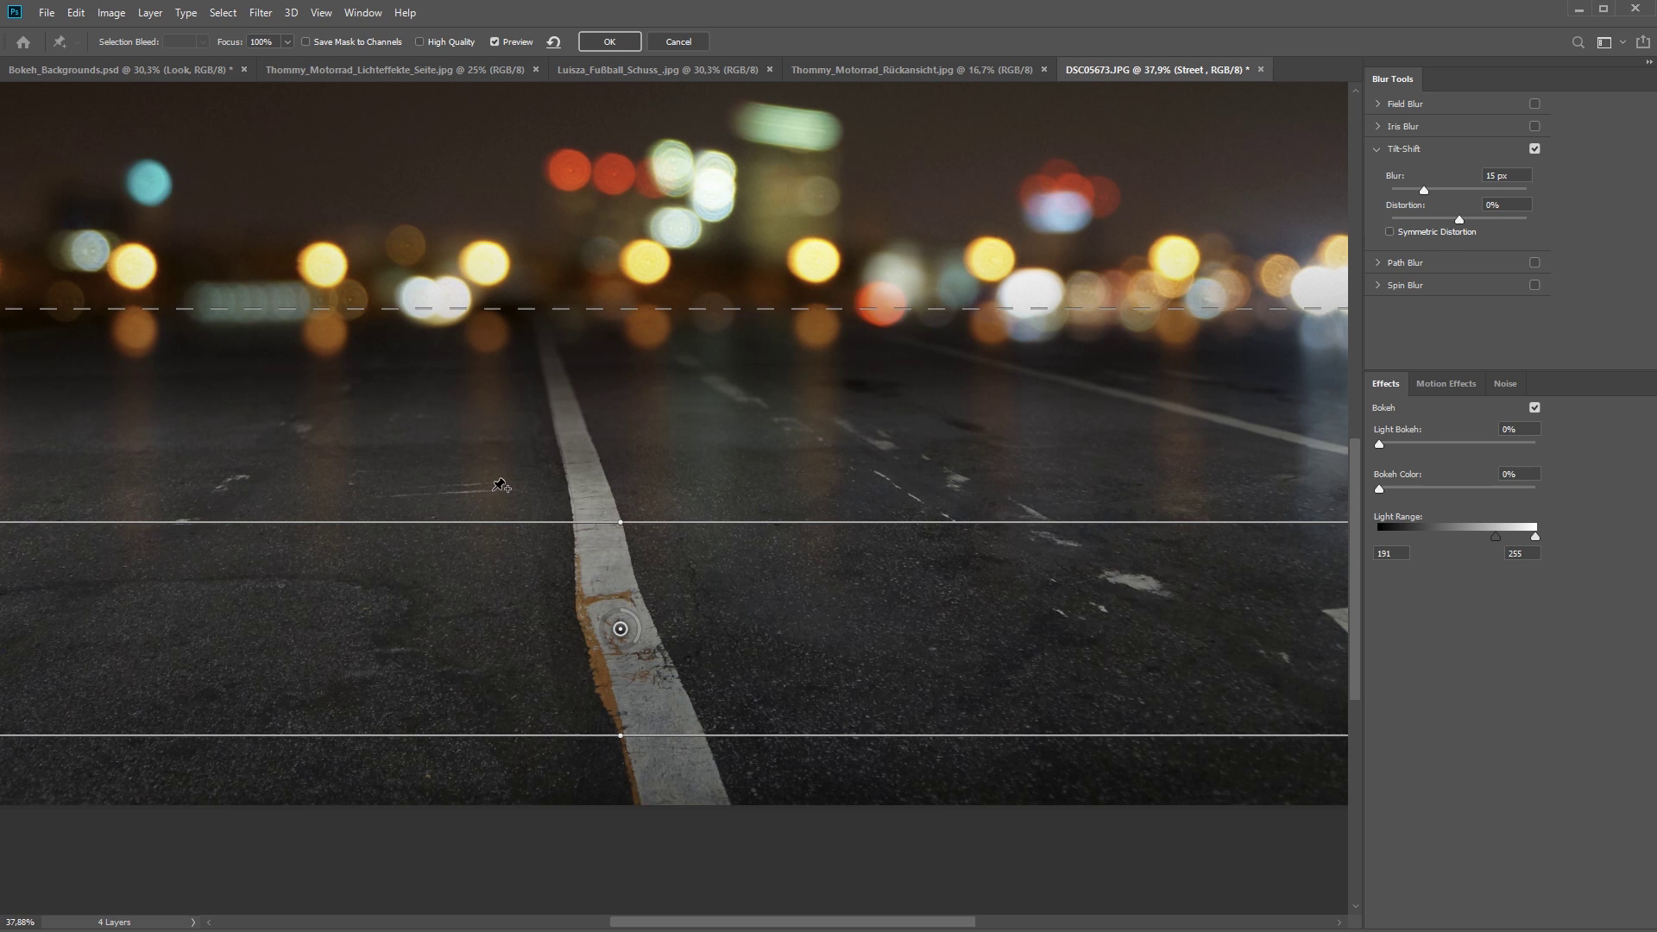
left_click_drag(634, 308, 630, 360)
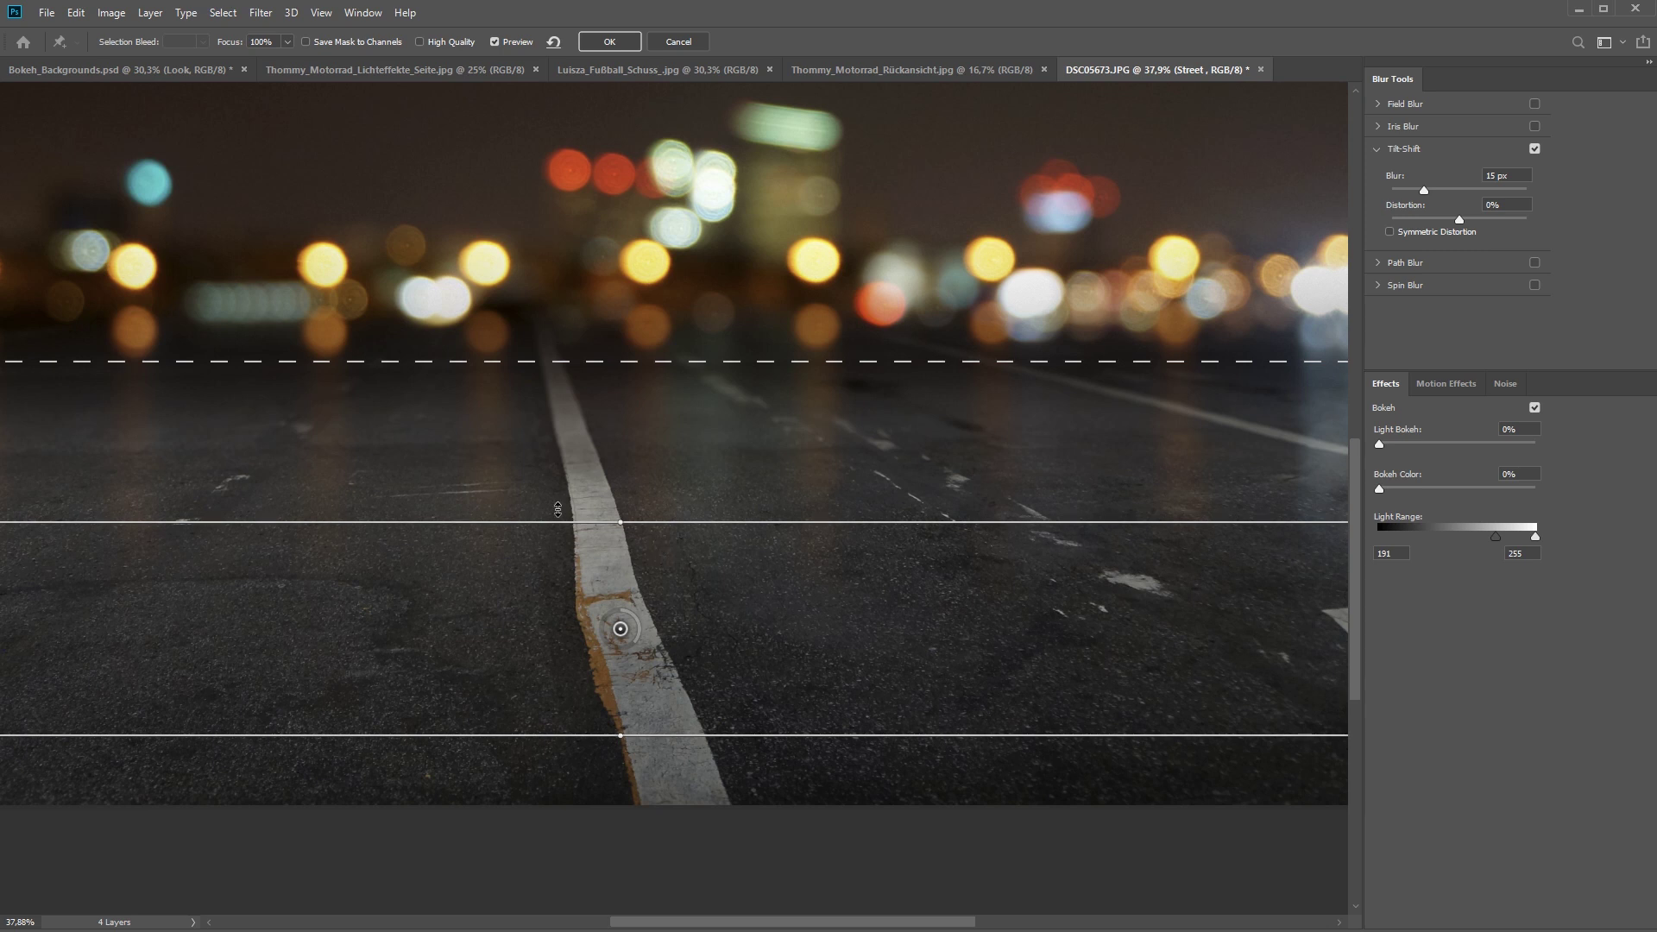
left_click_drag(583, 361, 570, 389)
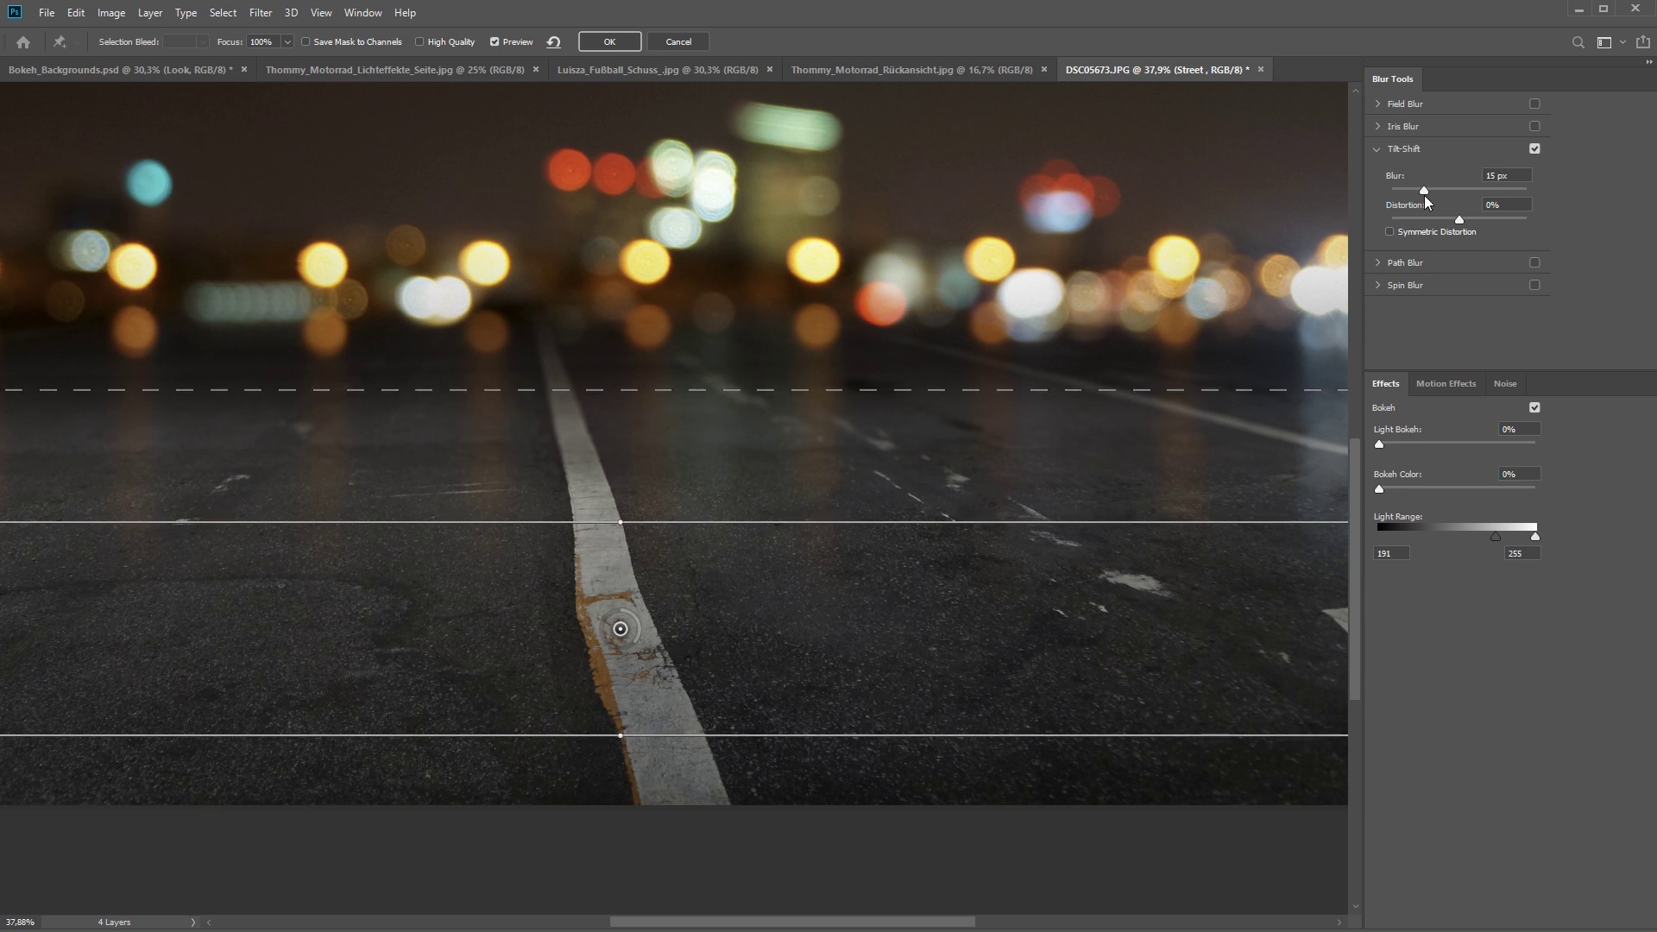
- Zoom out, settle the Tilt-Shift blur amount at 43 px, and commit it to the Street layer
left_click_drag(1426, 190, 1431, 190)
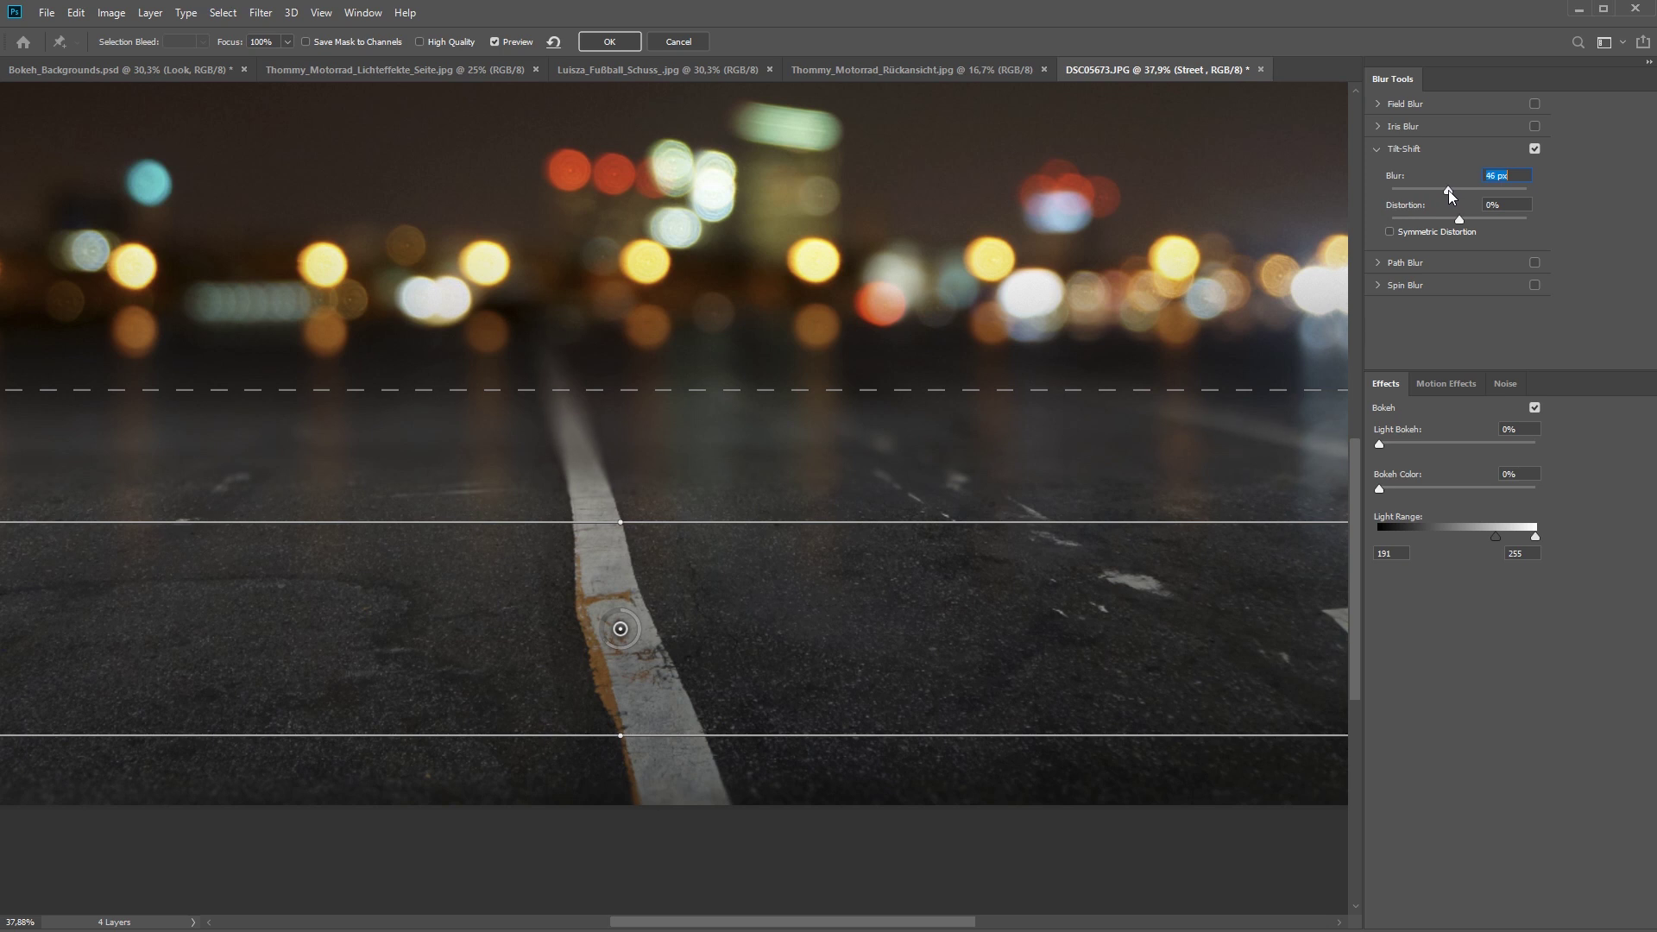
left_click(482, 377, "alt")
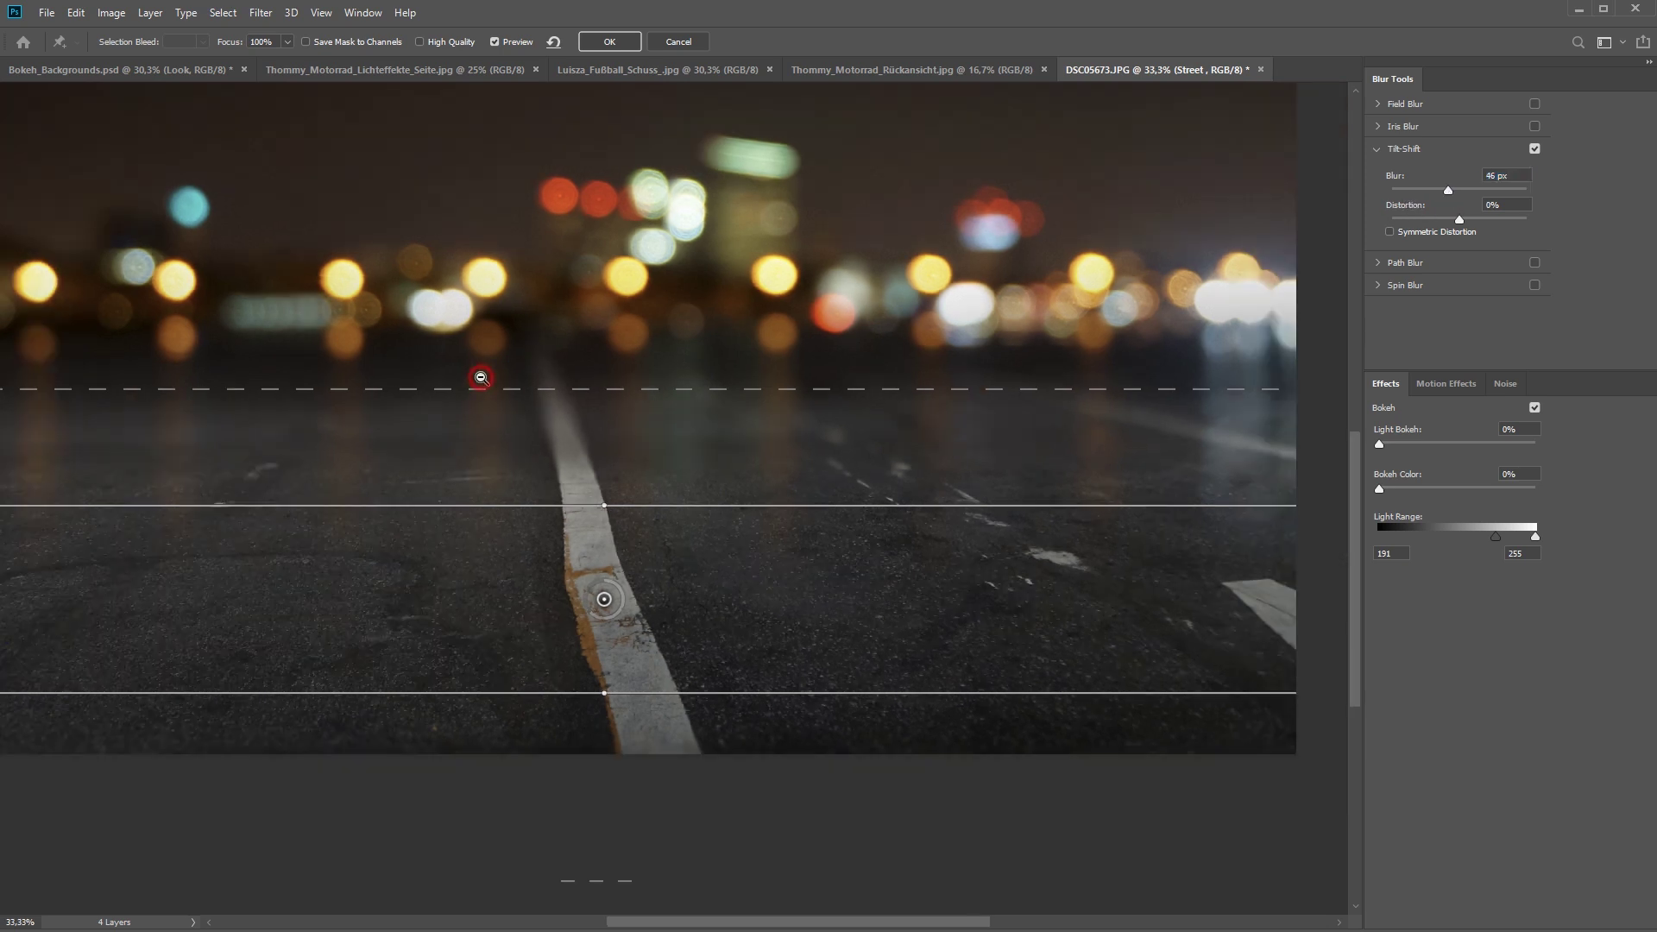
scroll(481, 377, "down", 3)
scroll(481, 377, "up", 2)
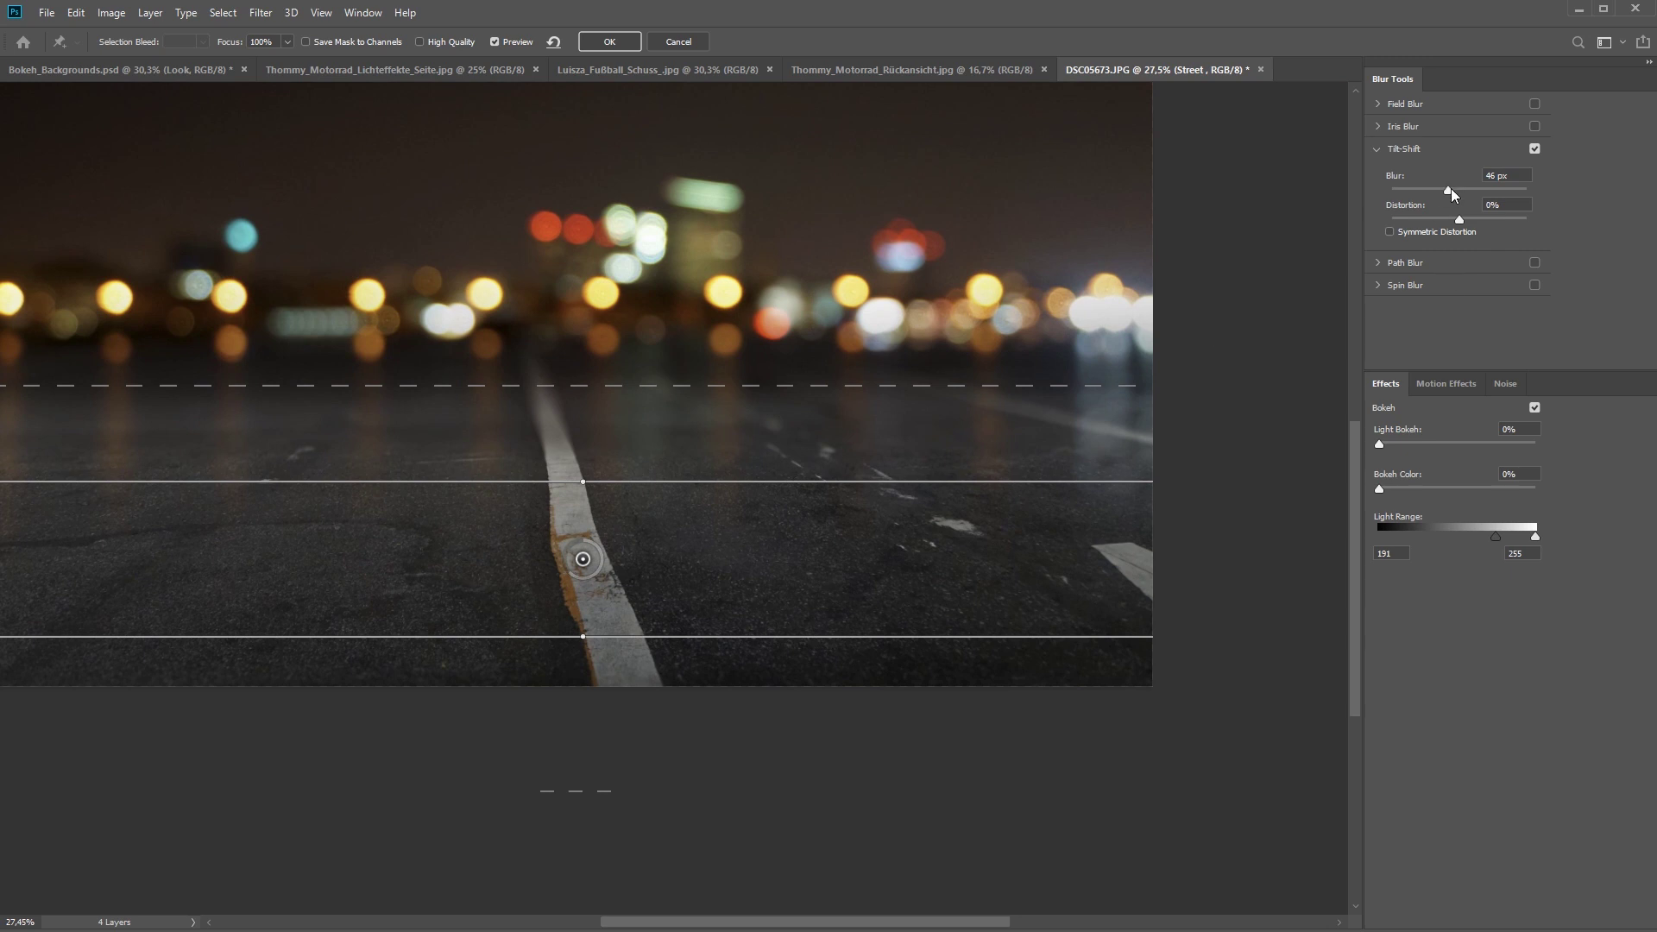
left_click_drag(1451, 189, 1448, 189)
left_click(609, 42)
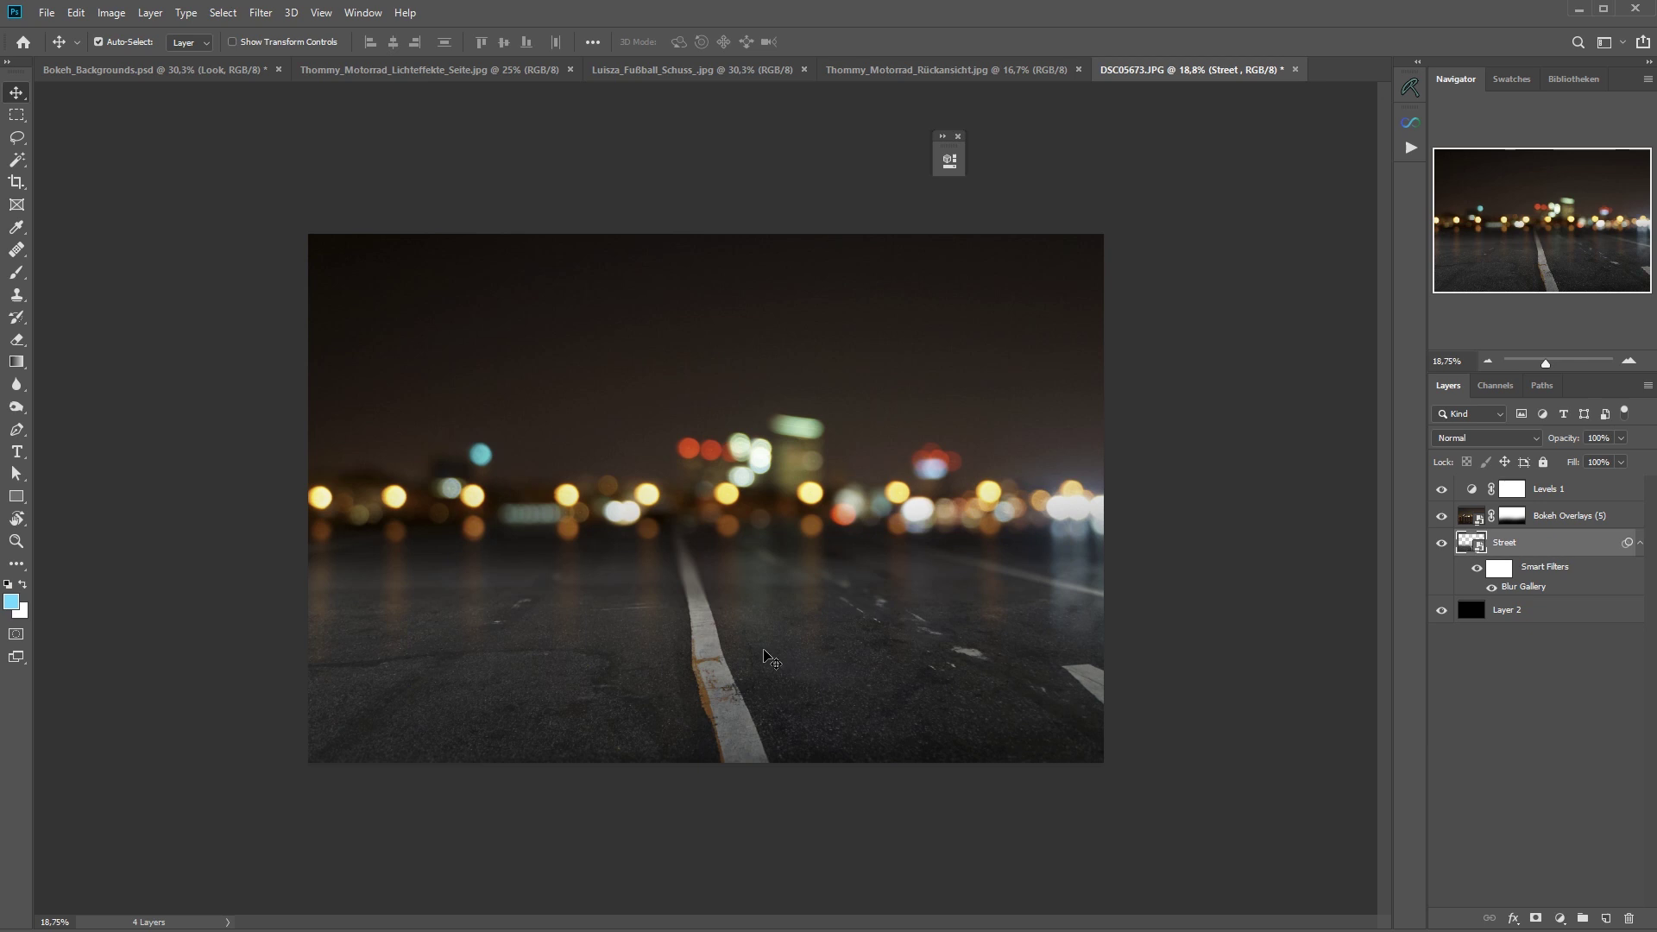
left_click(95, 69)
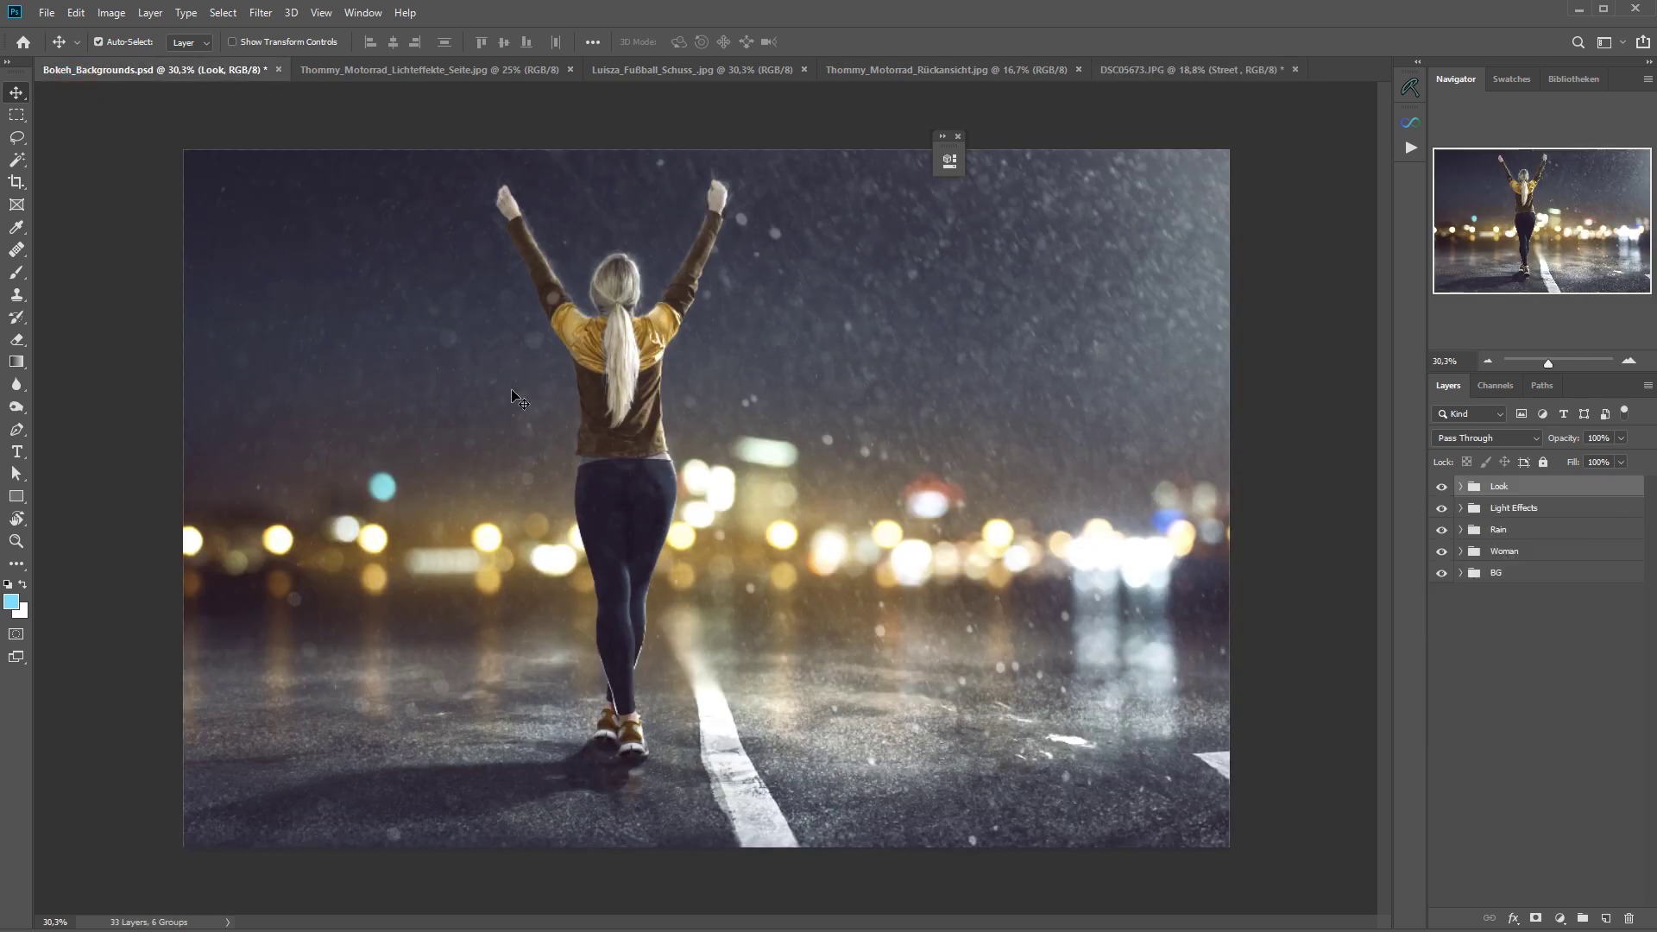
left_click(1131, 69)
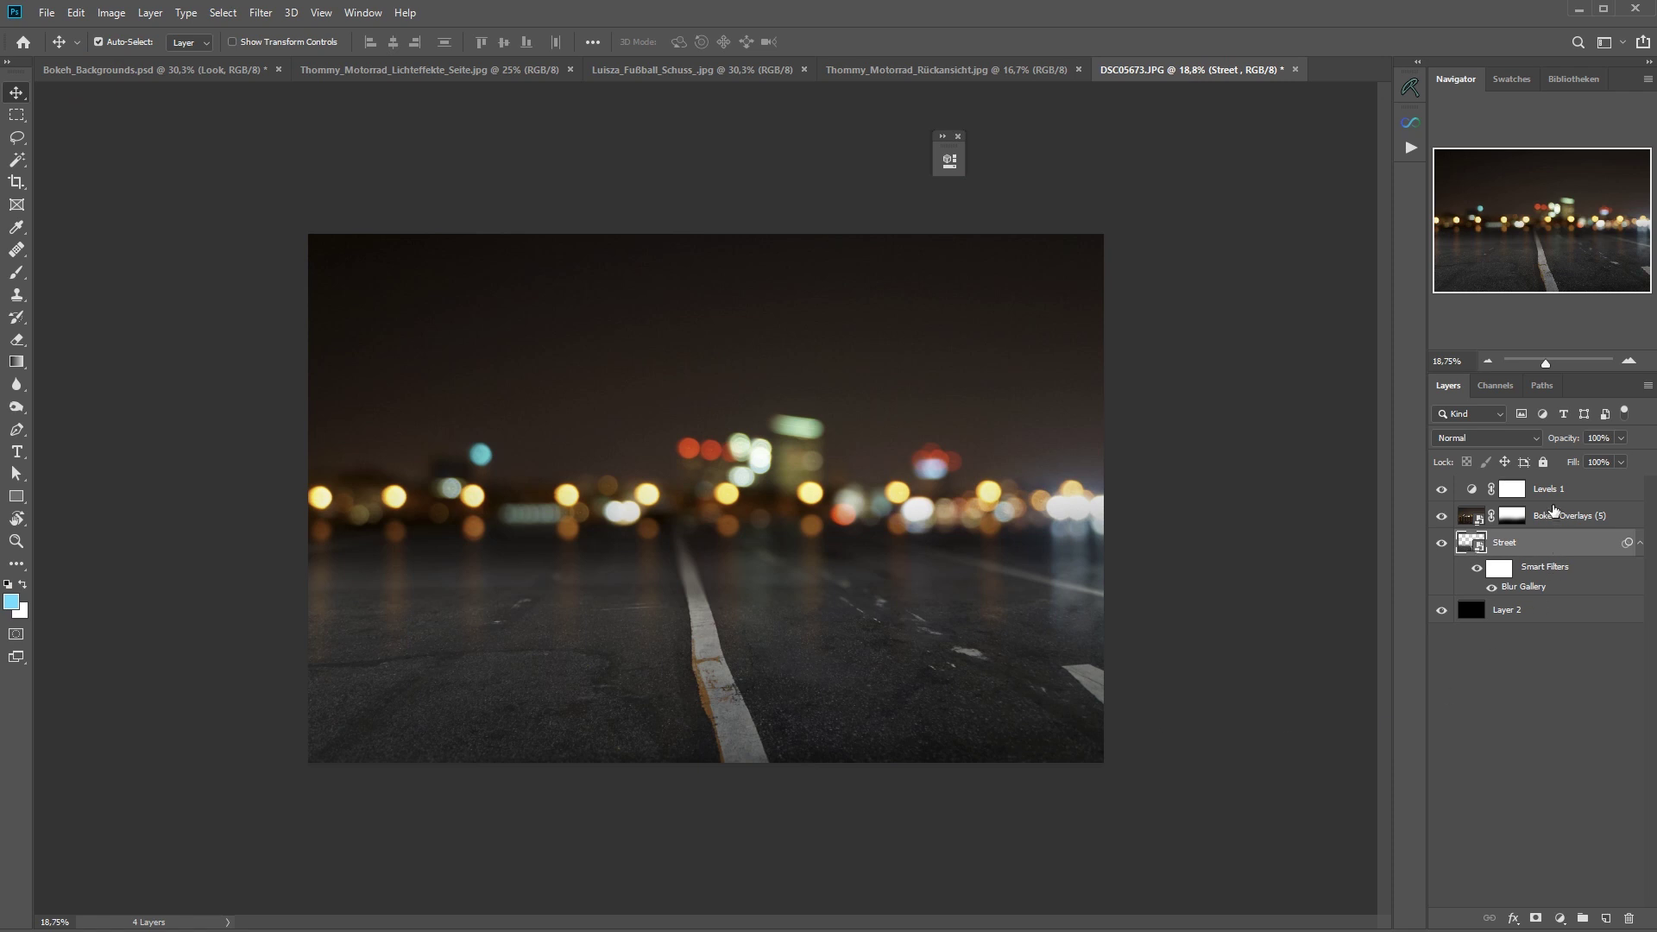
left_click(1555, 491)
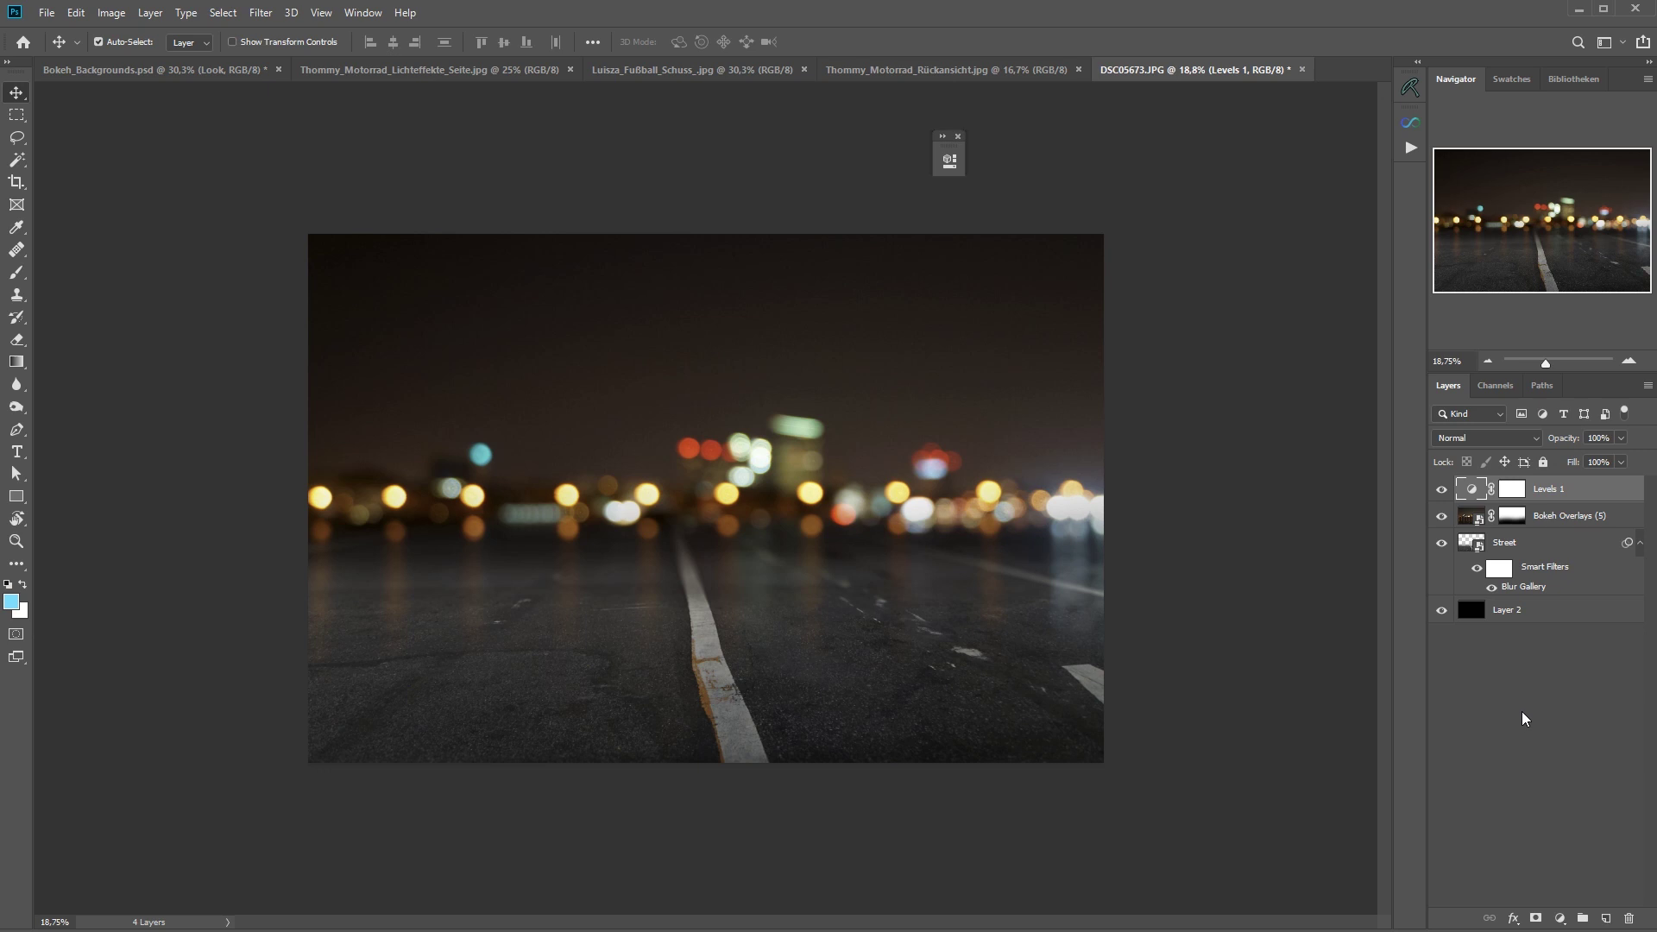
- Add Layer 3 above Levels 1, fill it black with the Paint Bucket, and blend it as Color Dodge
left_click(1597, 920)
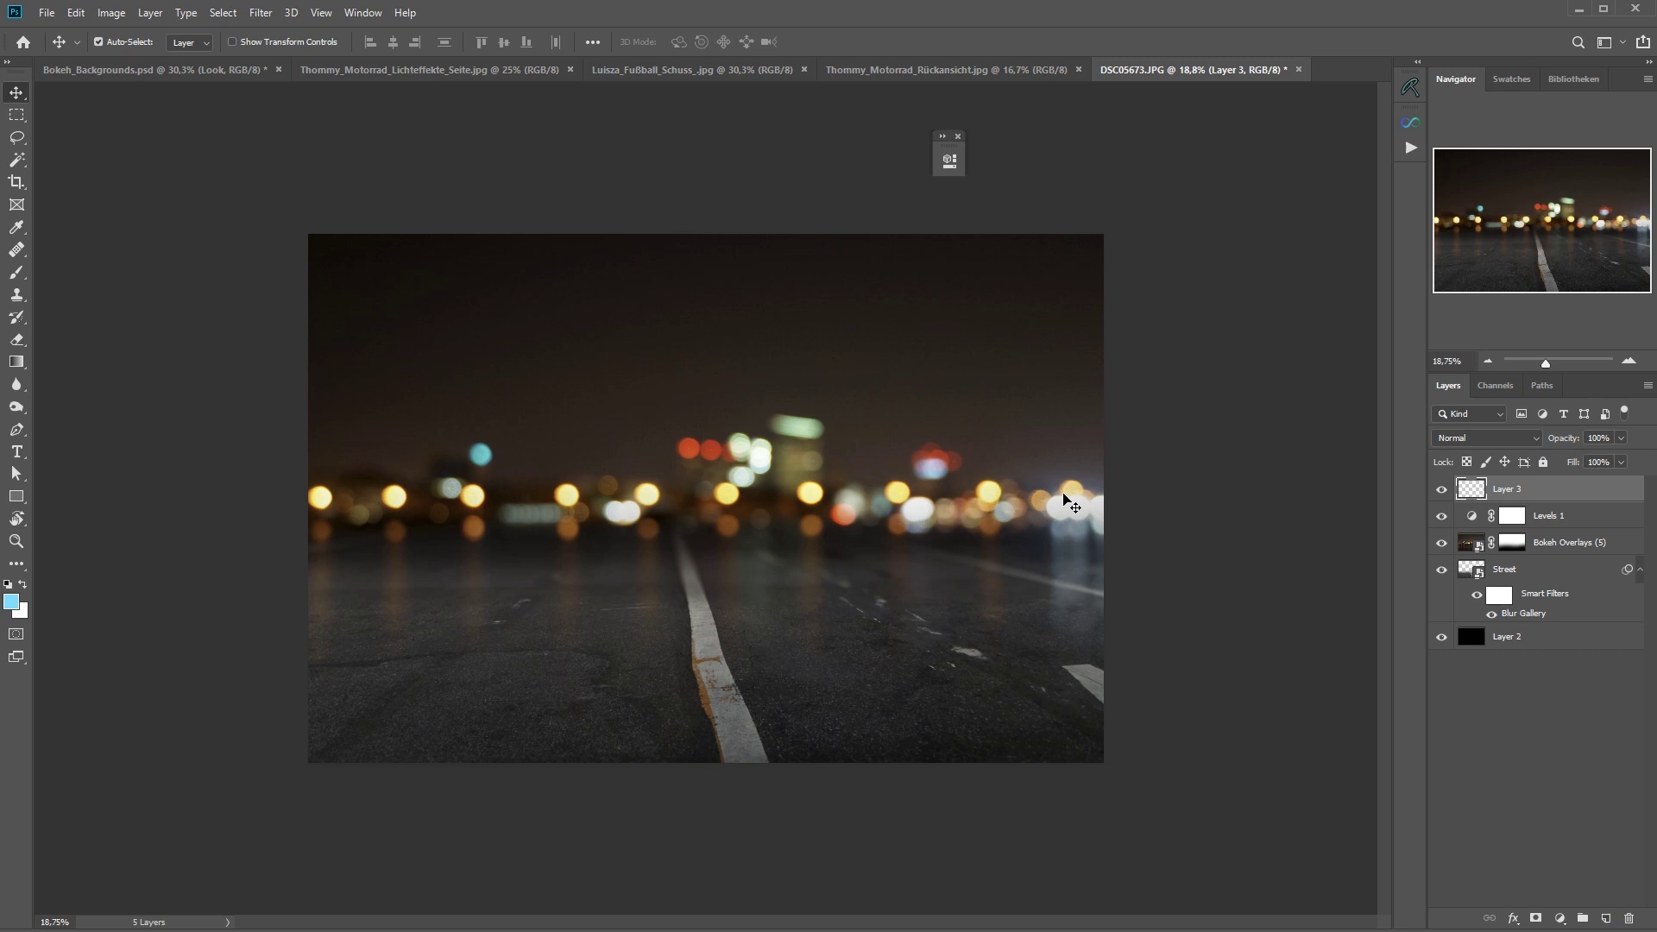
left_click(14, 366)
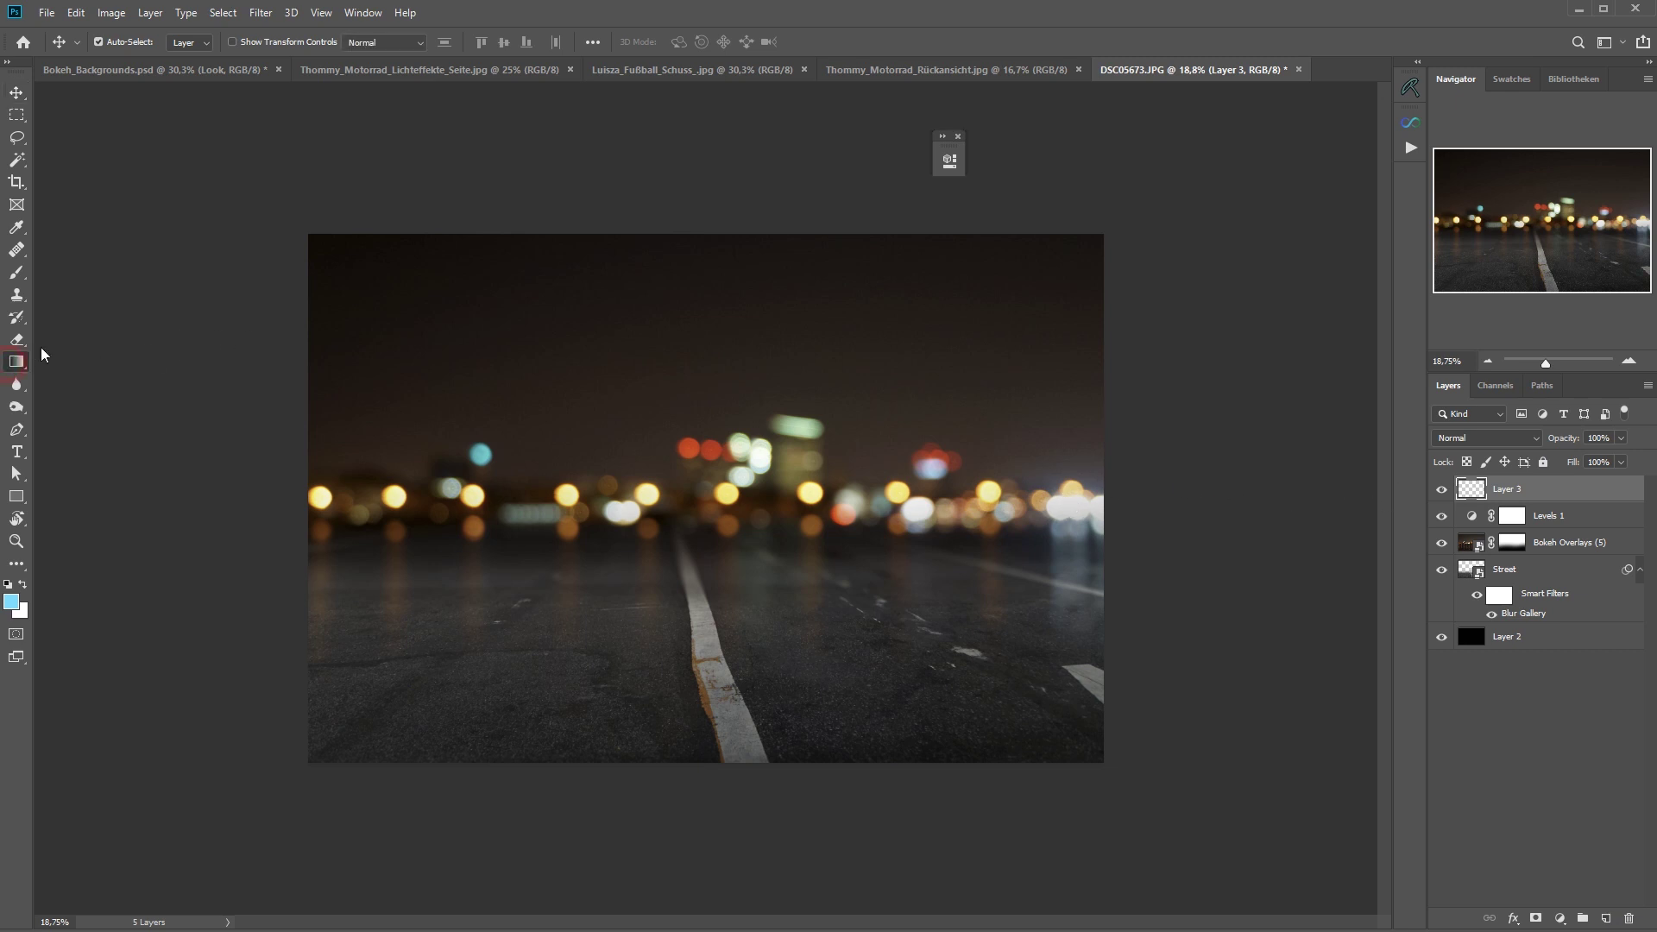
left_click(17, 361)
left_click(86, 379)
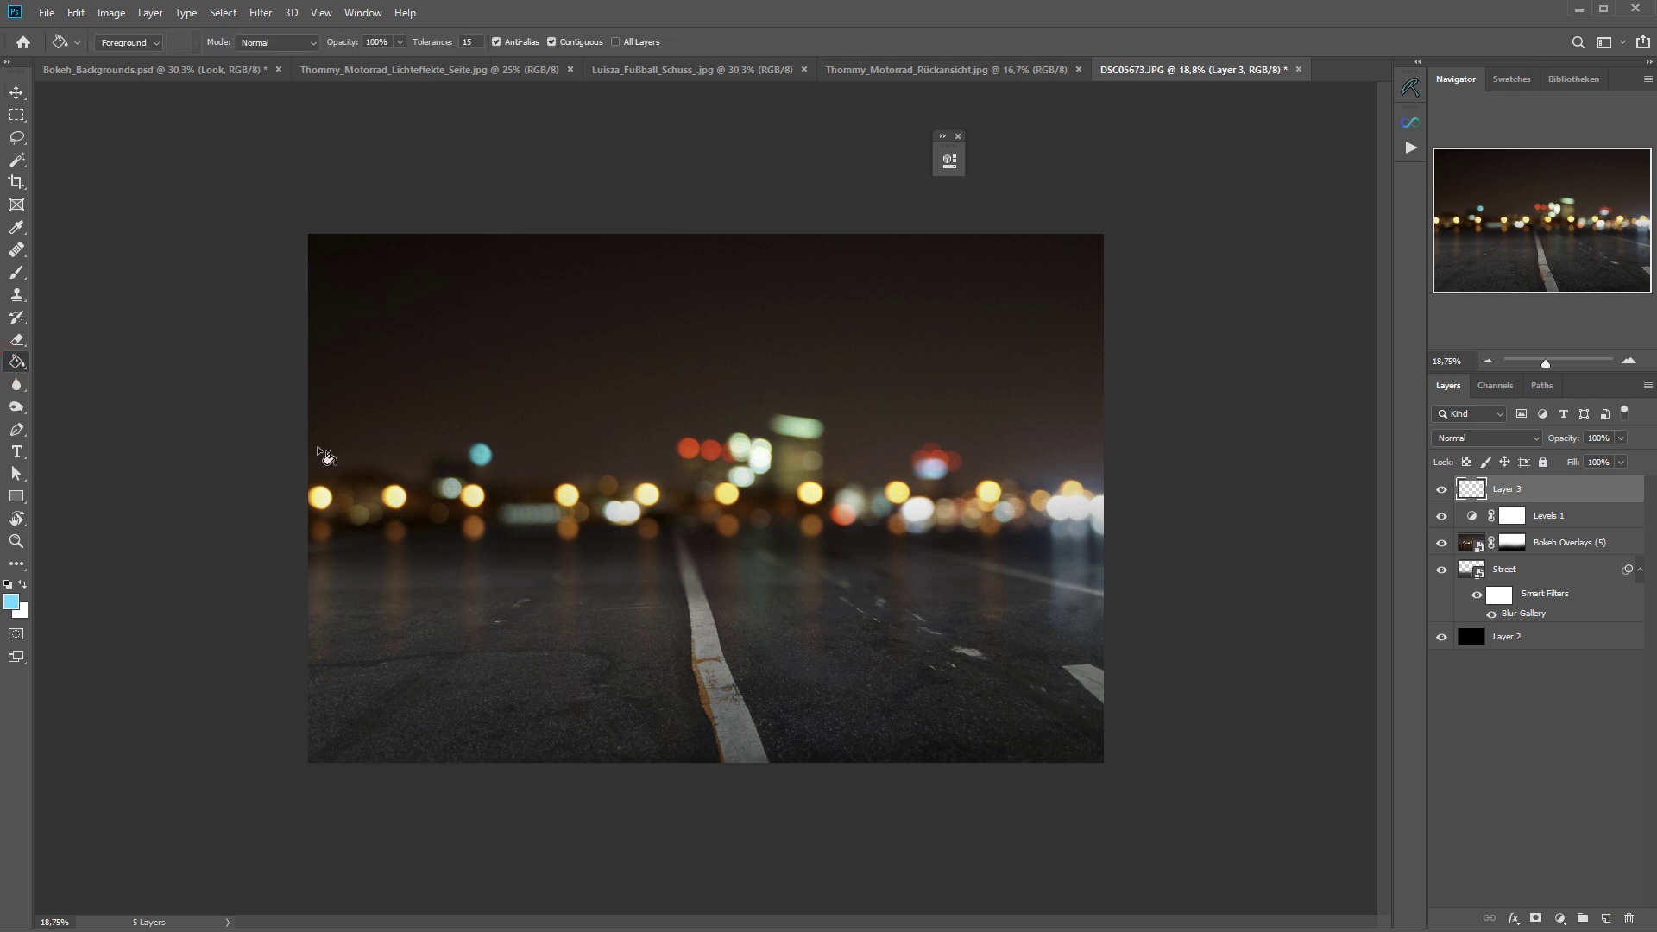
key("d")
left_click(515, 539)
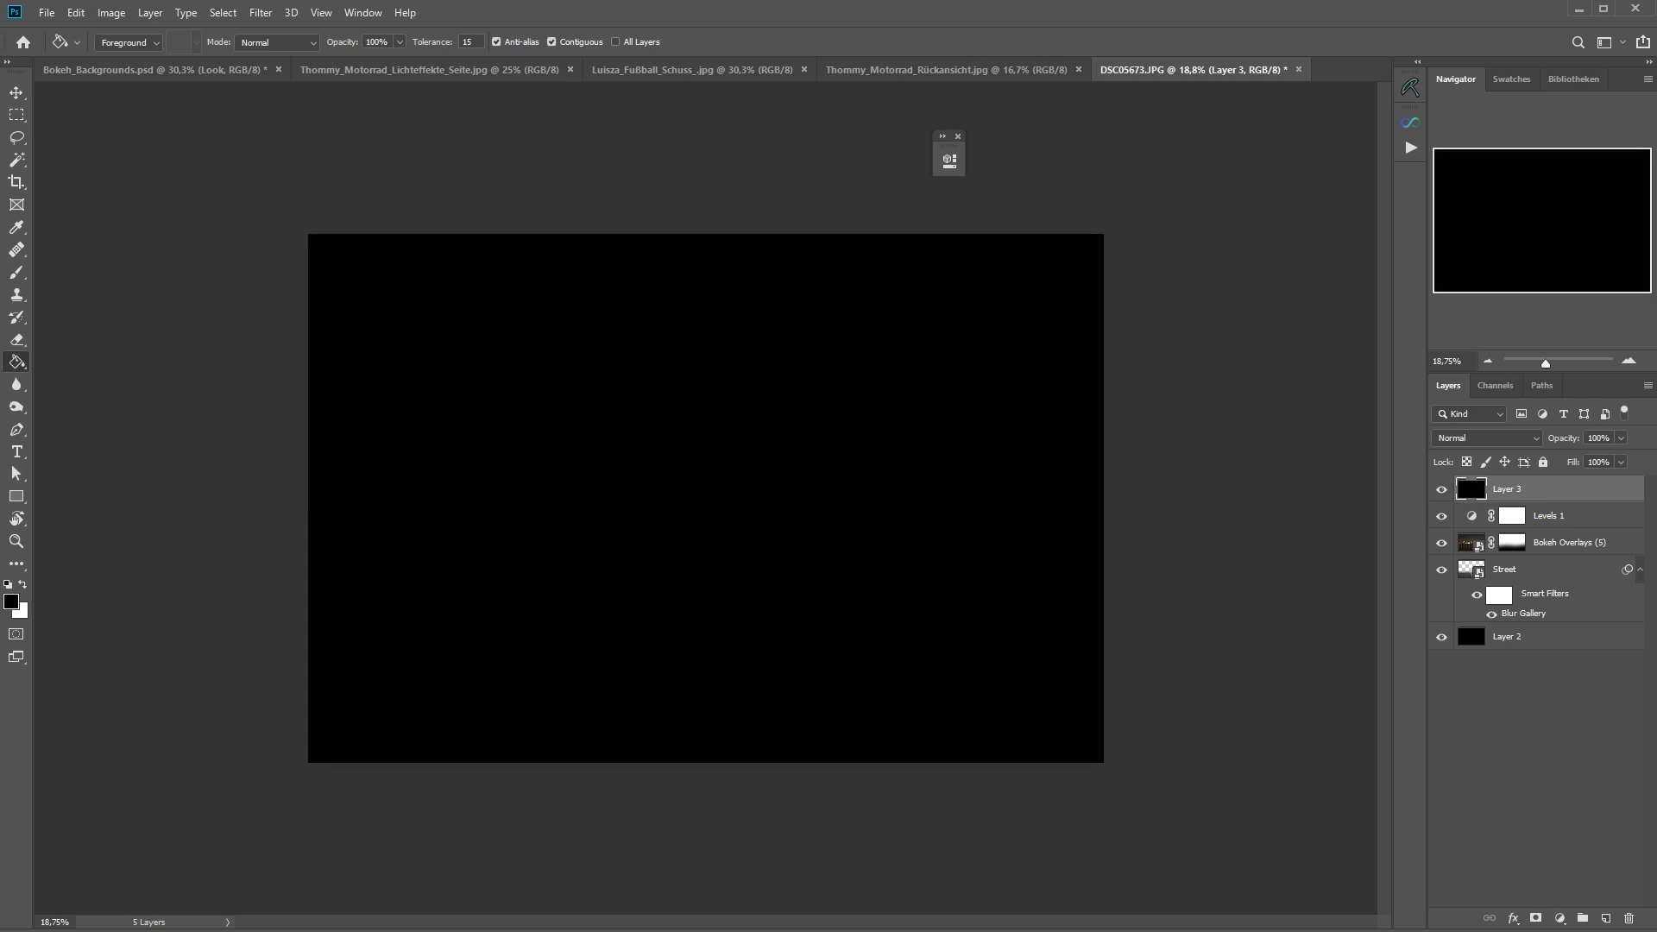
left_click(1510, 438)
left_click(1467, 594)
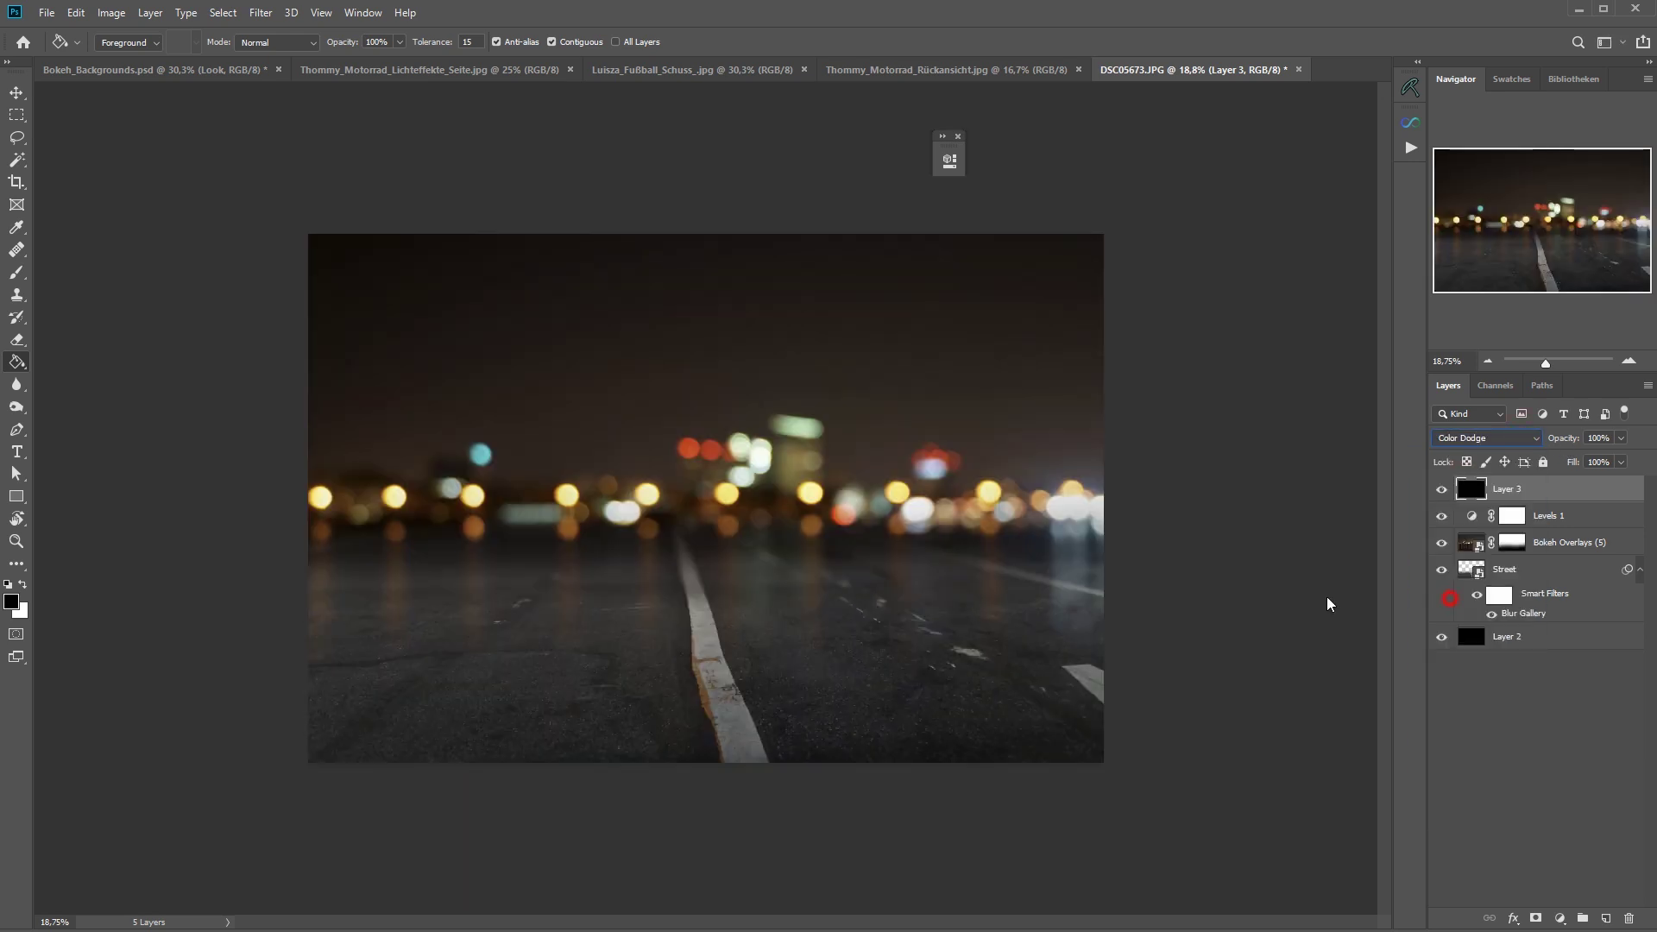
- With a soft brush about 1041 px, sample a yellow bokeh colour and brighten the right-edge lights
left_click(17, 272)
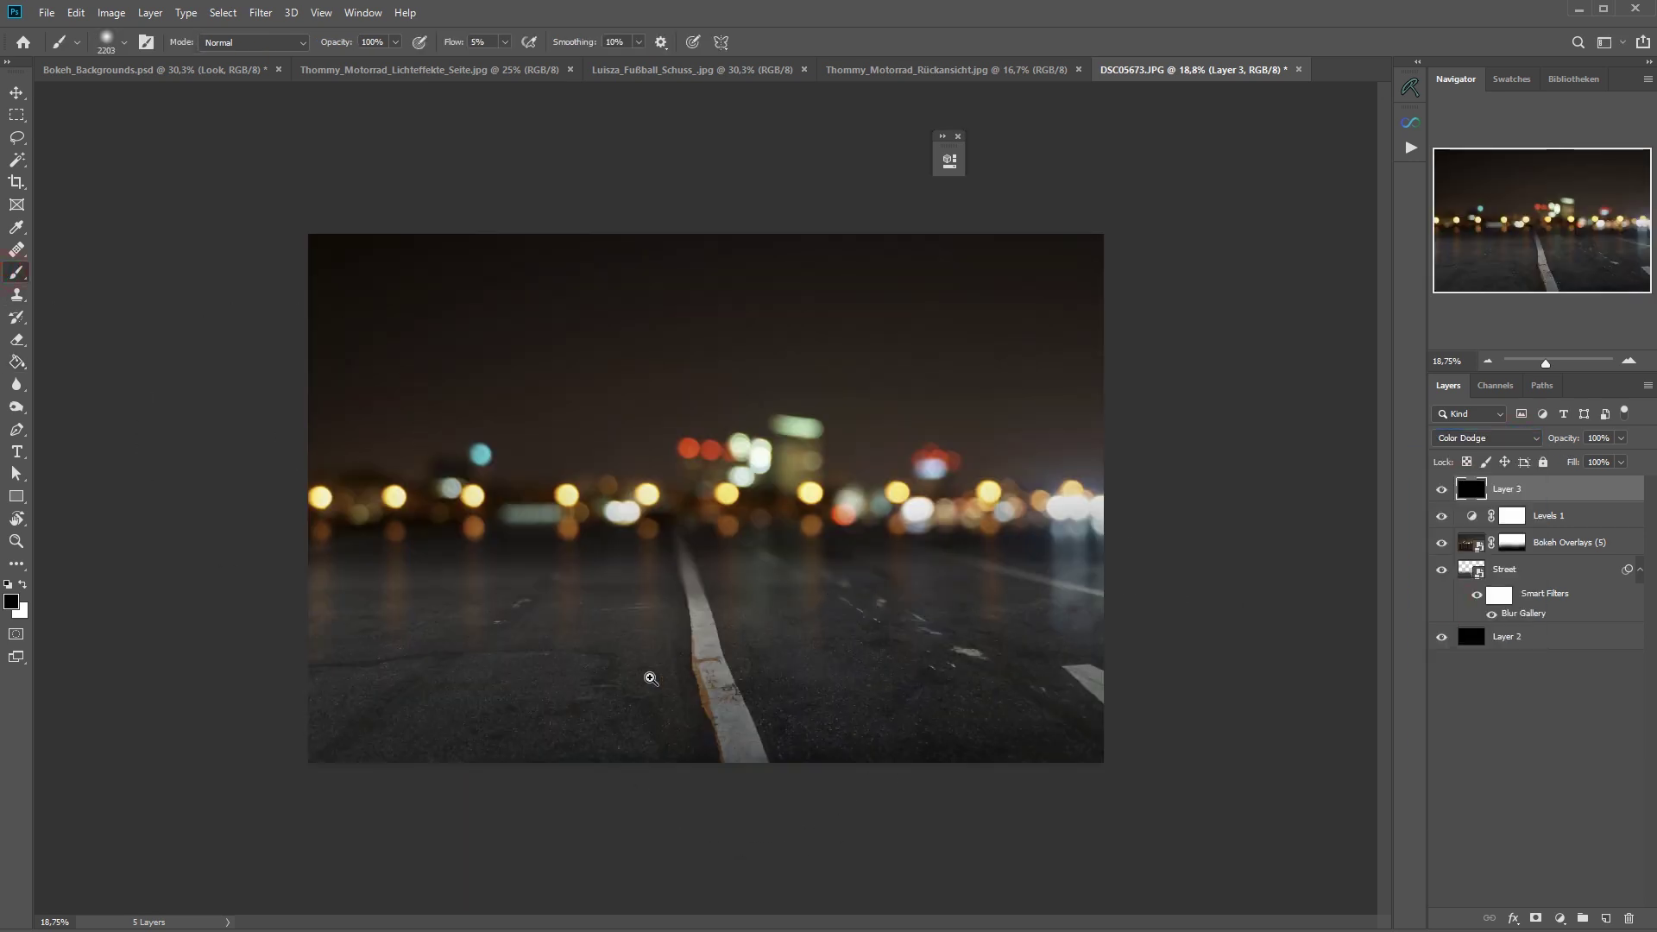
scroll(566, 585, "up", 2, "alt")
left_click_drag(725, 450, 503, 483)
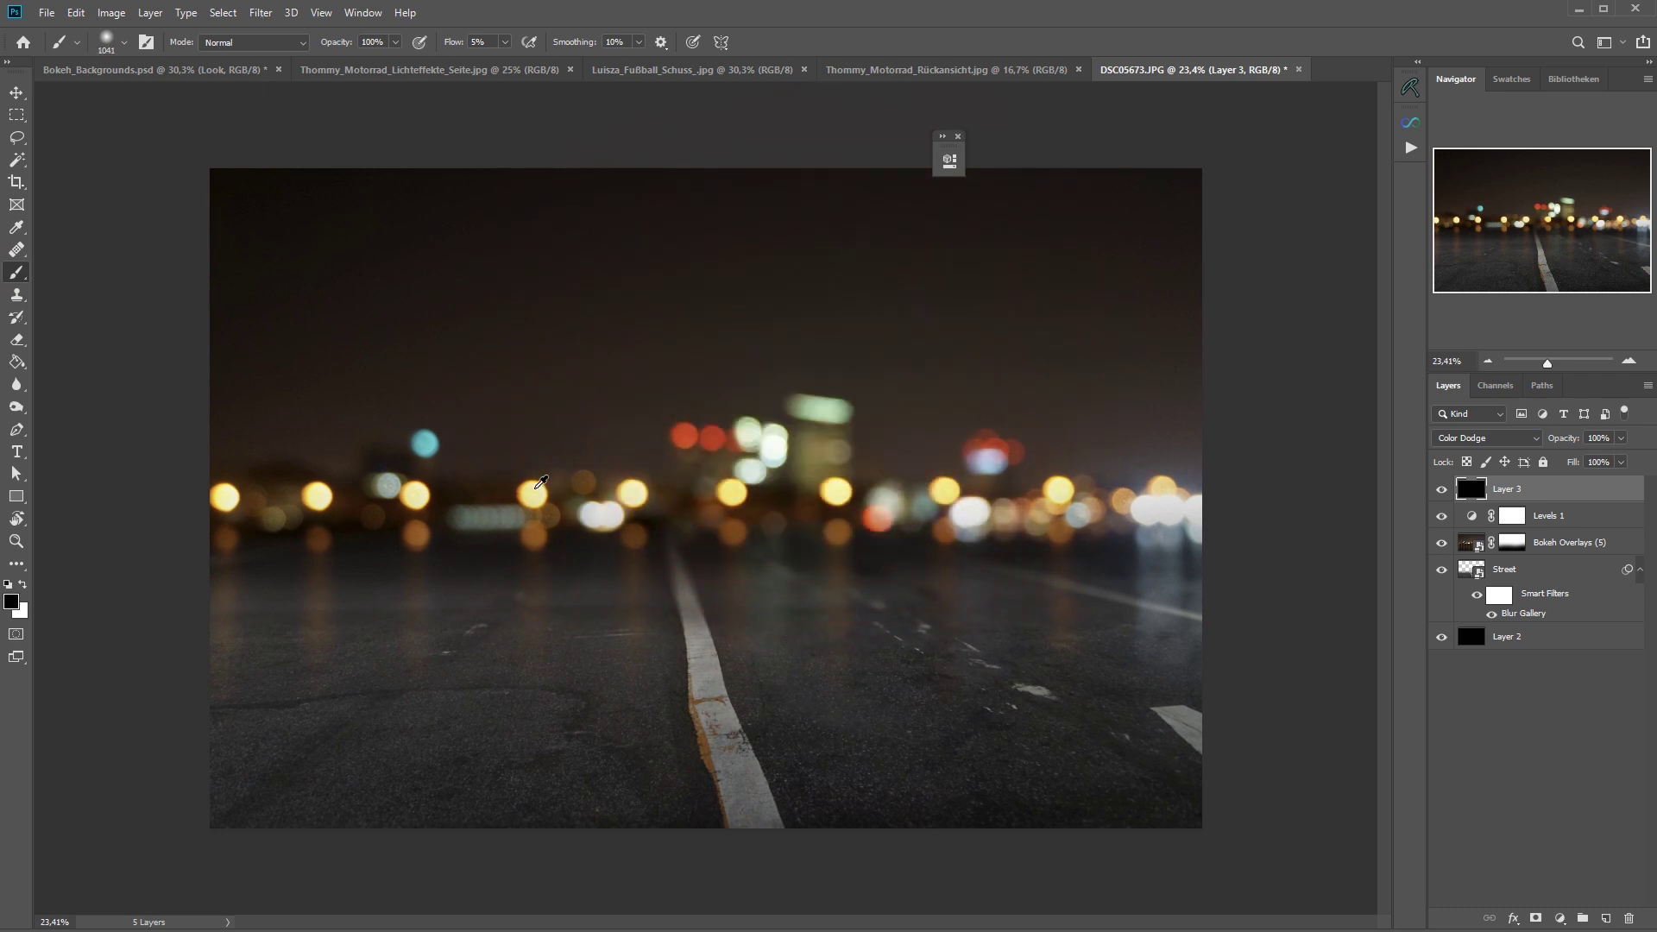
left_click(526, 488, "alt")
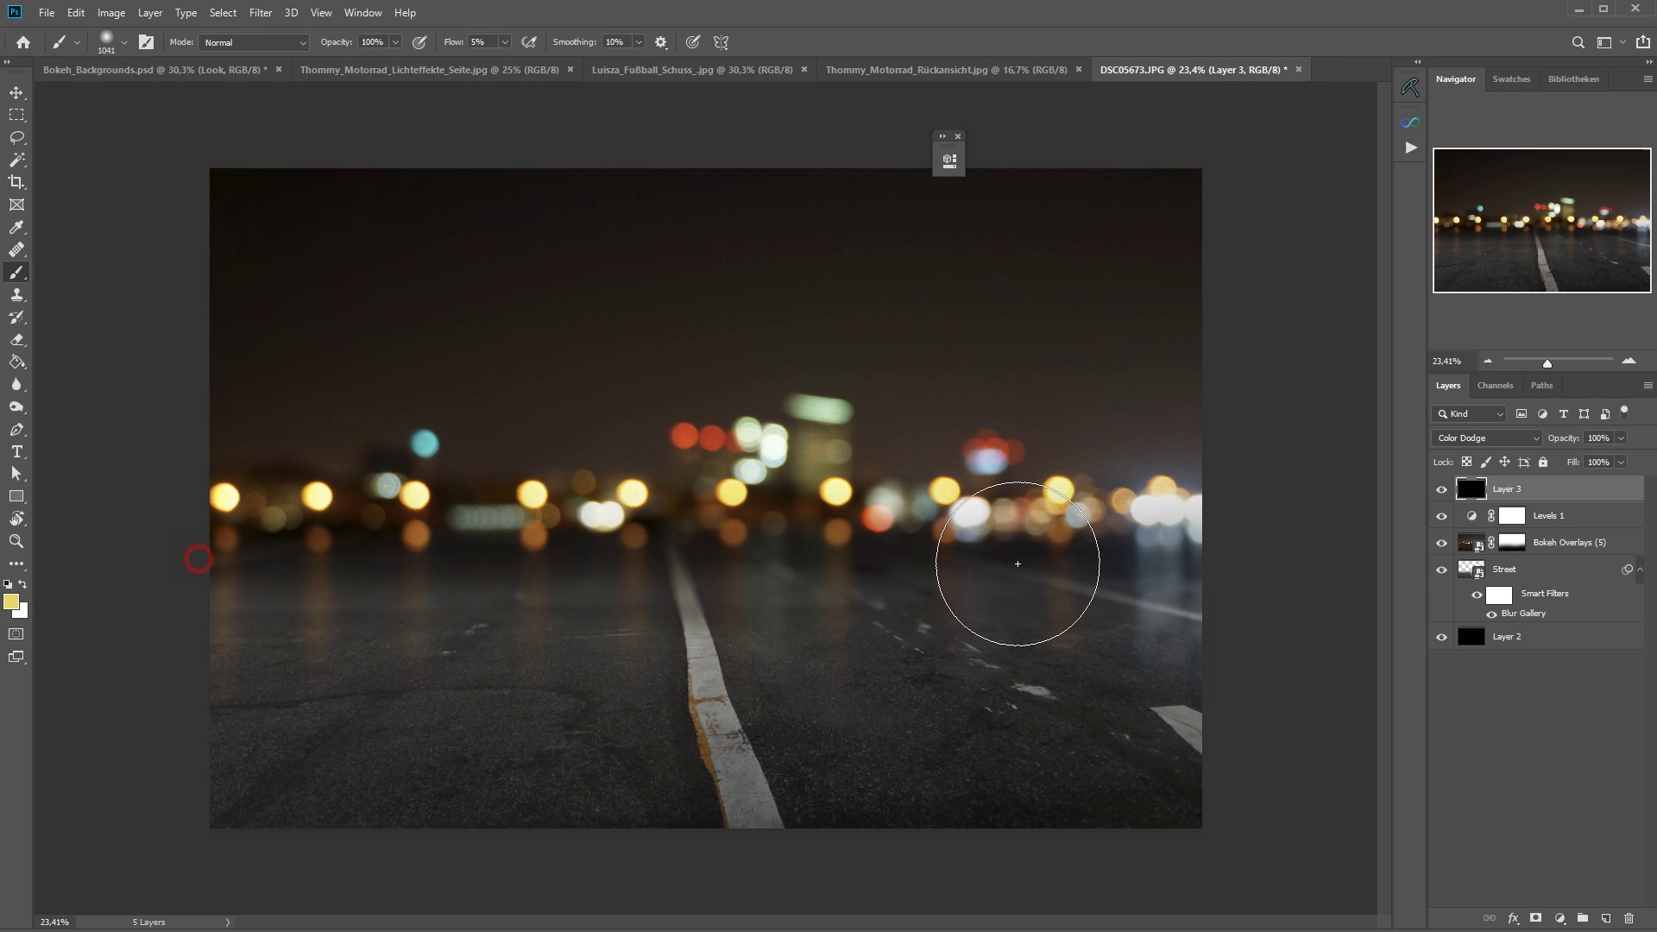
left_click_drag(1018, 573, 1108, 575)
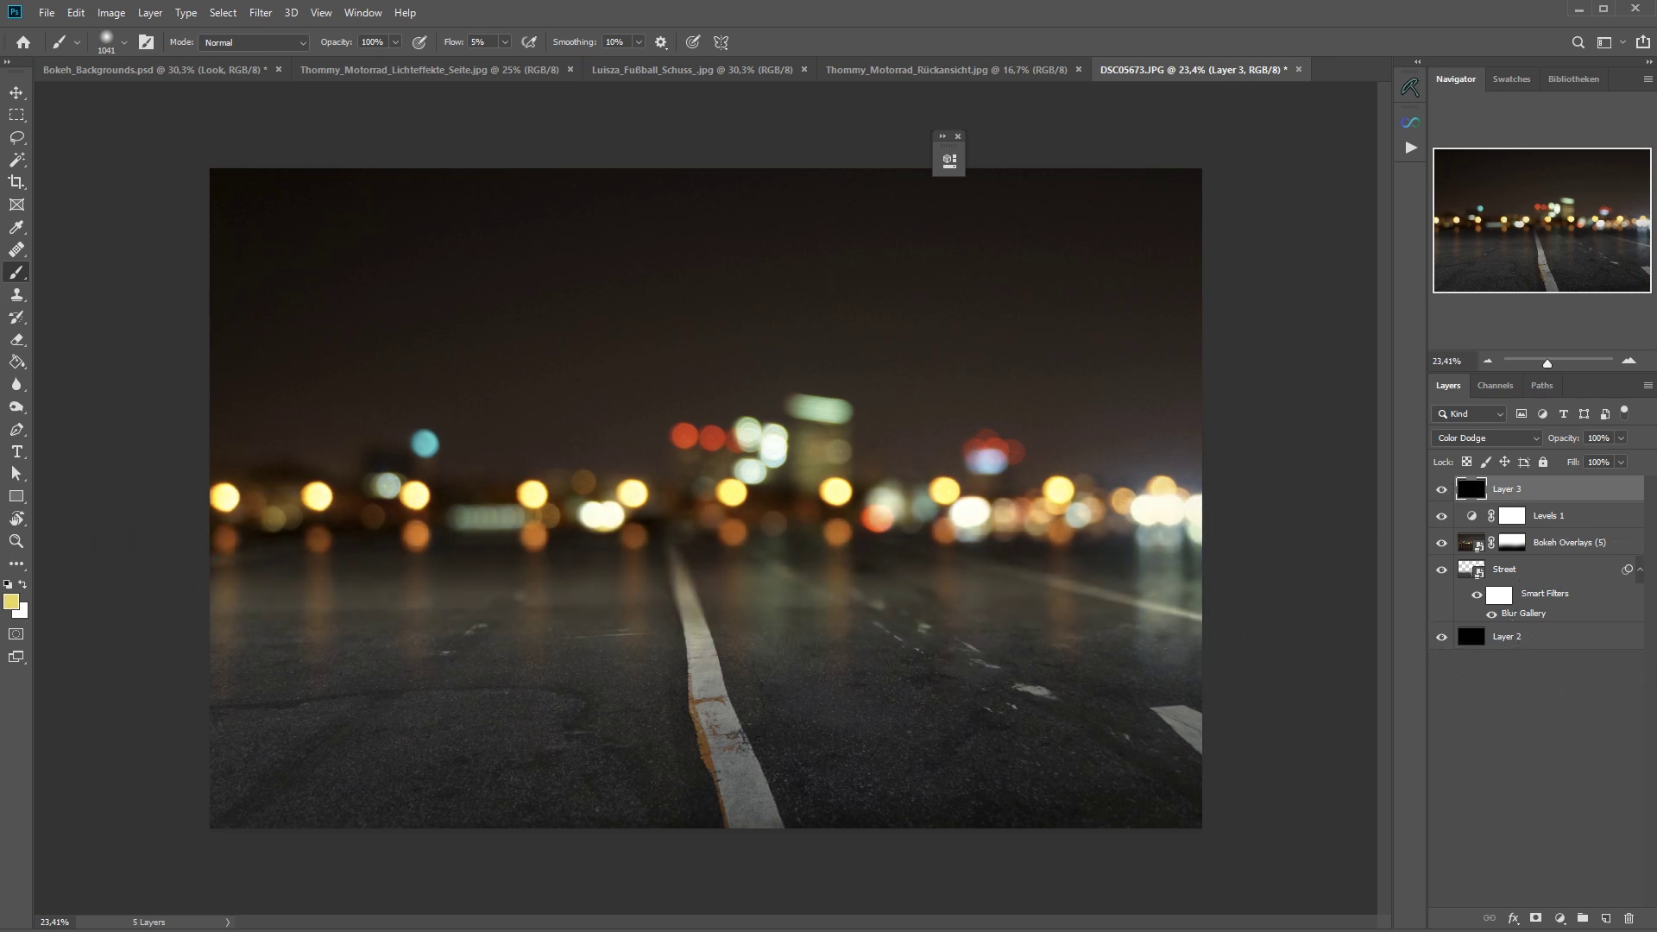
- Resize the brush to about 879 px and paint a white glow on the right side of the road
mouse_move(370, 552)
left_mouse_down()
mouse_move(388, 562)
mouse_move(362, 616)
left_mouse_up()
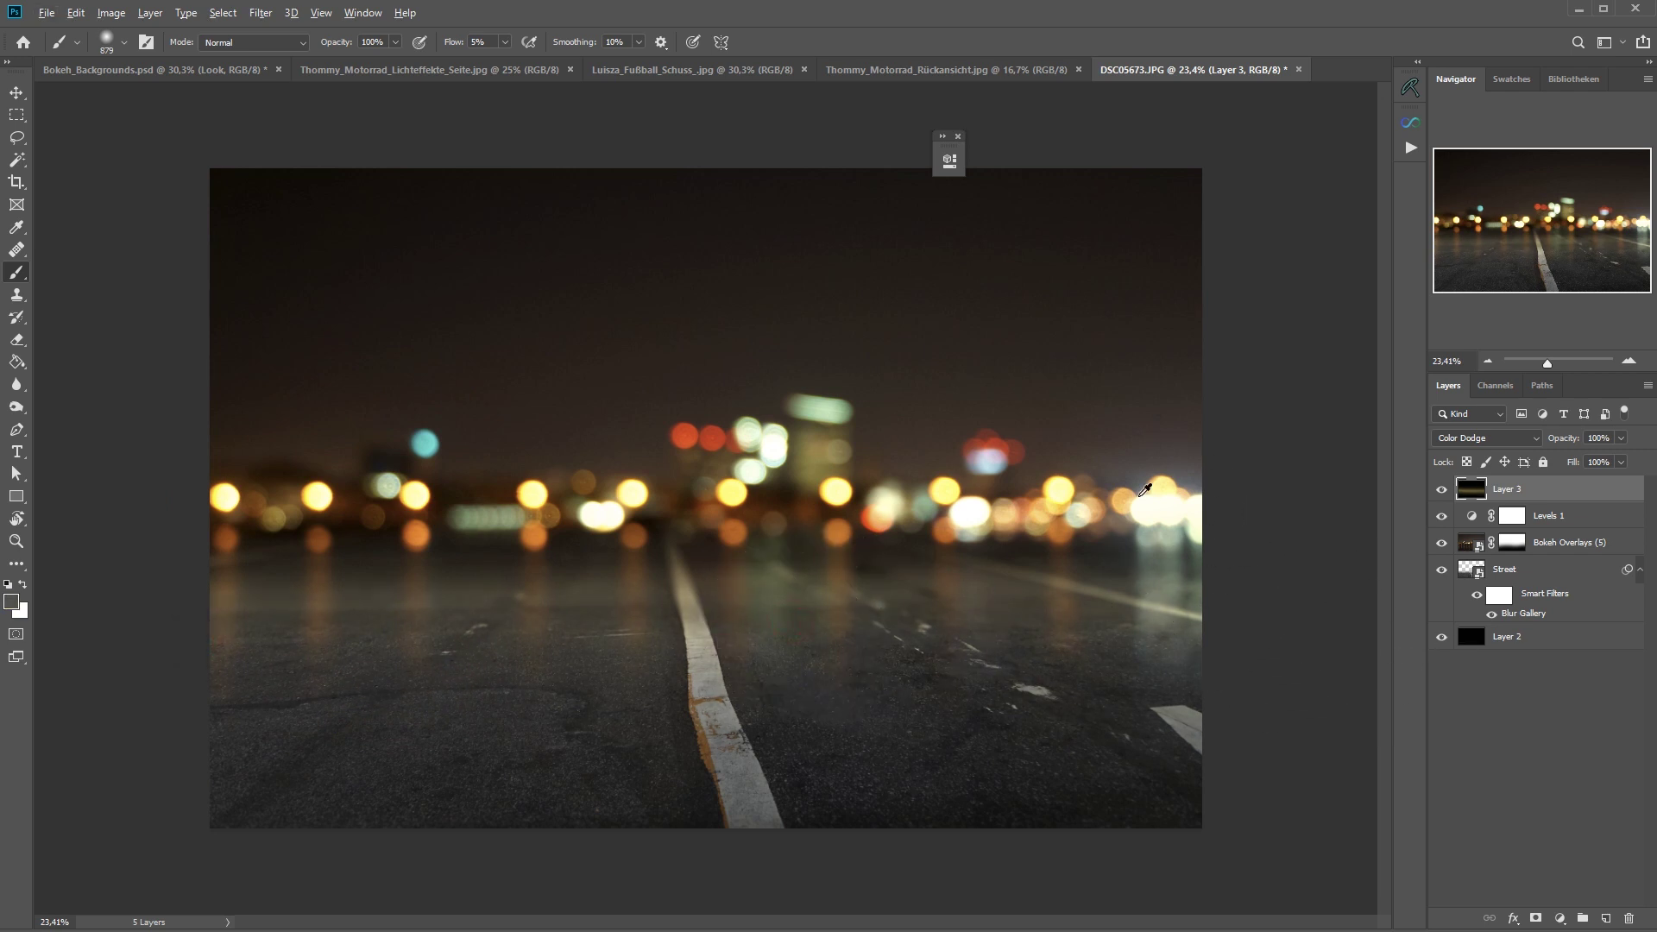
left_click(1150, 511, "alt")
mouse_move(1202, 665)
left_mouse_down()
mouse_move(1183, 602)
mouse_move(1147, 592)
left_mouse_up()
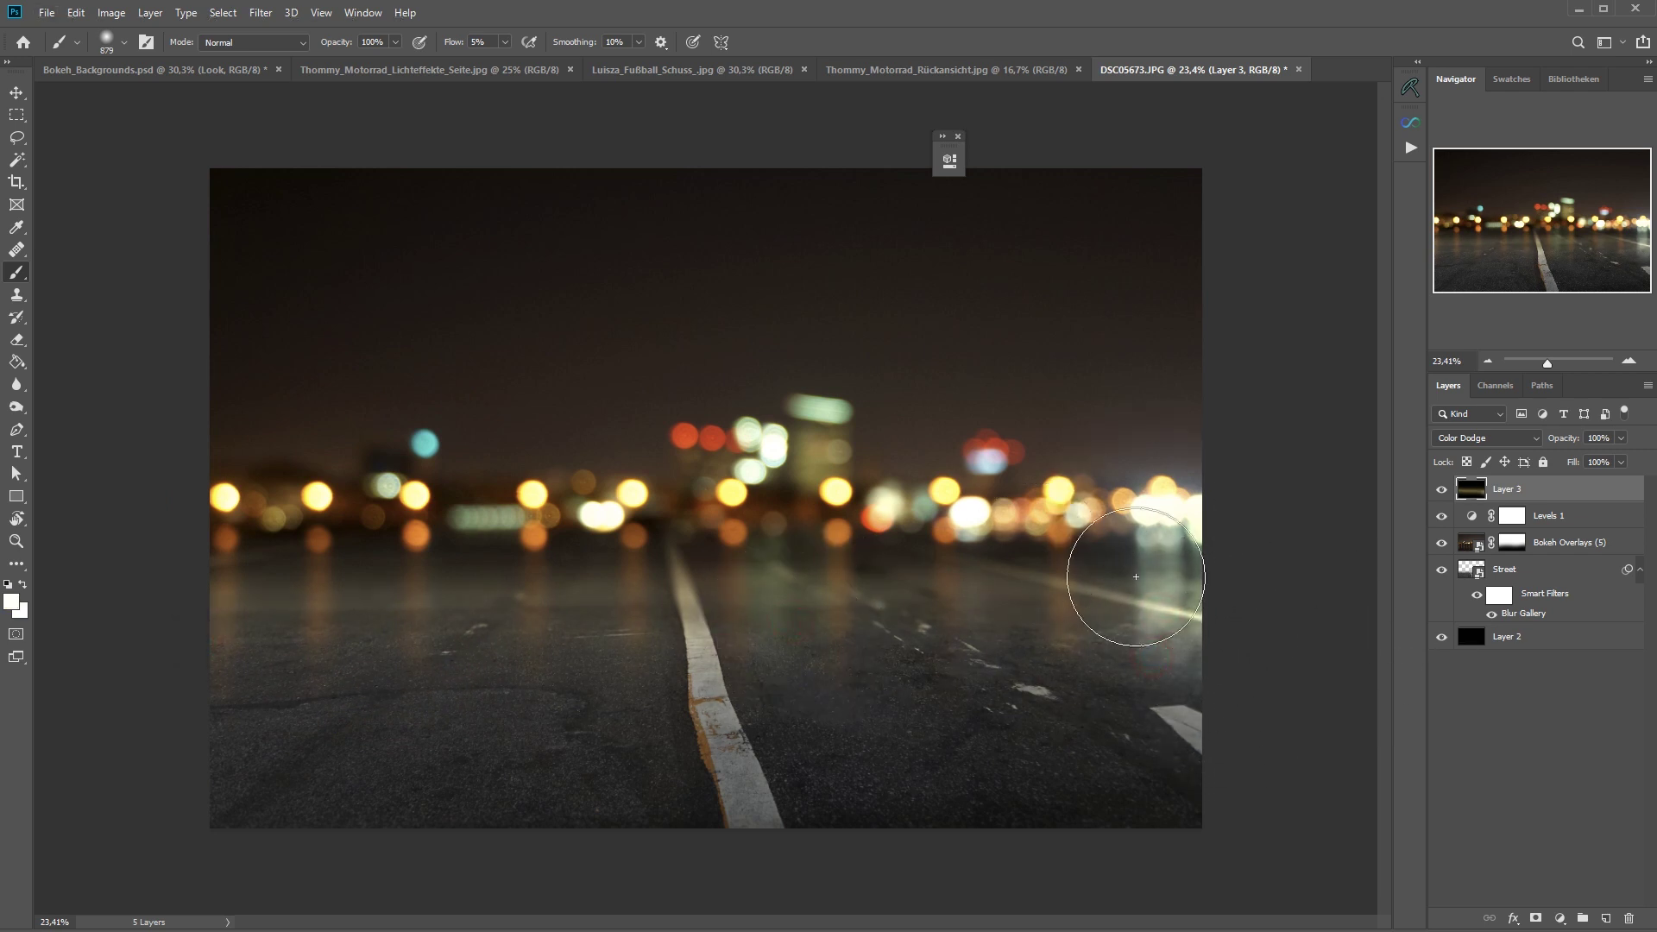
- Shrink the brush to 400 px and sample orange and red-orange colours from the bokeh lights
left_click(545, 553, "alt")
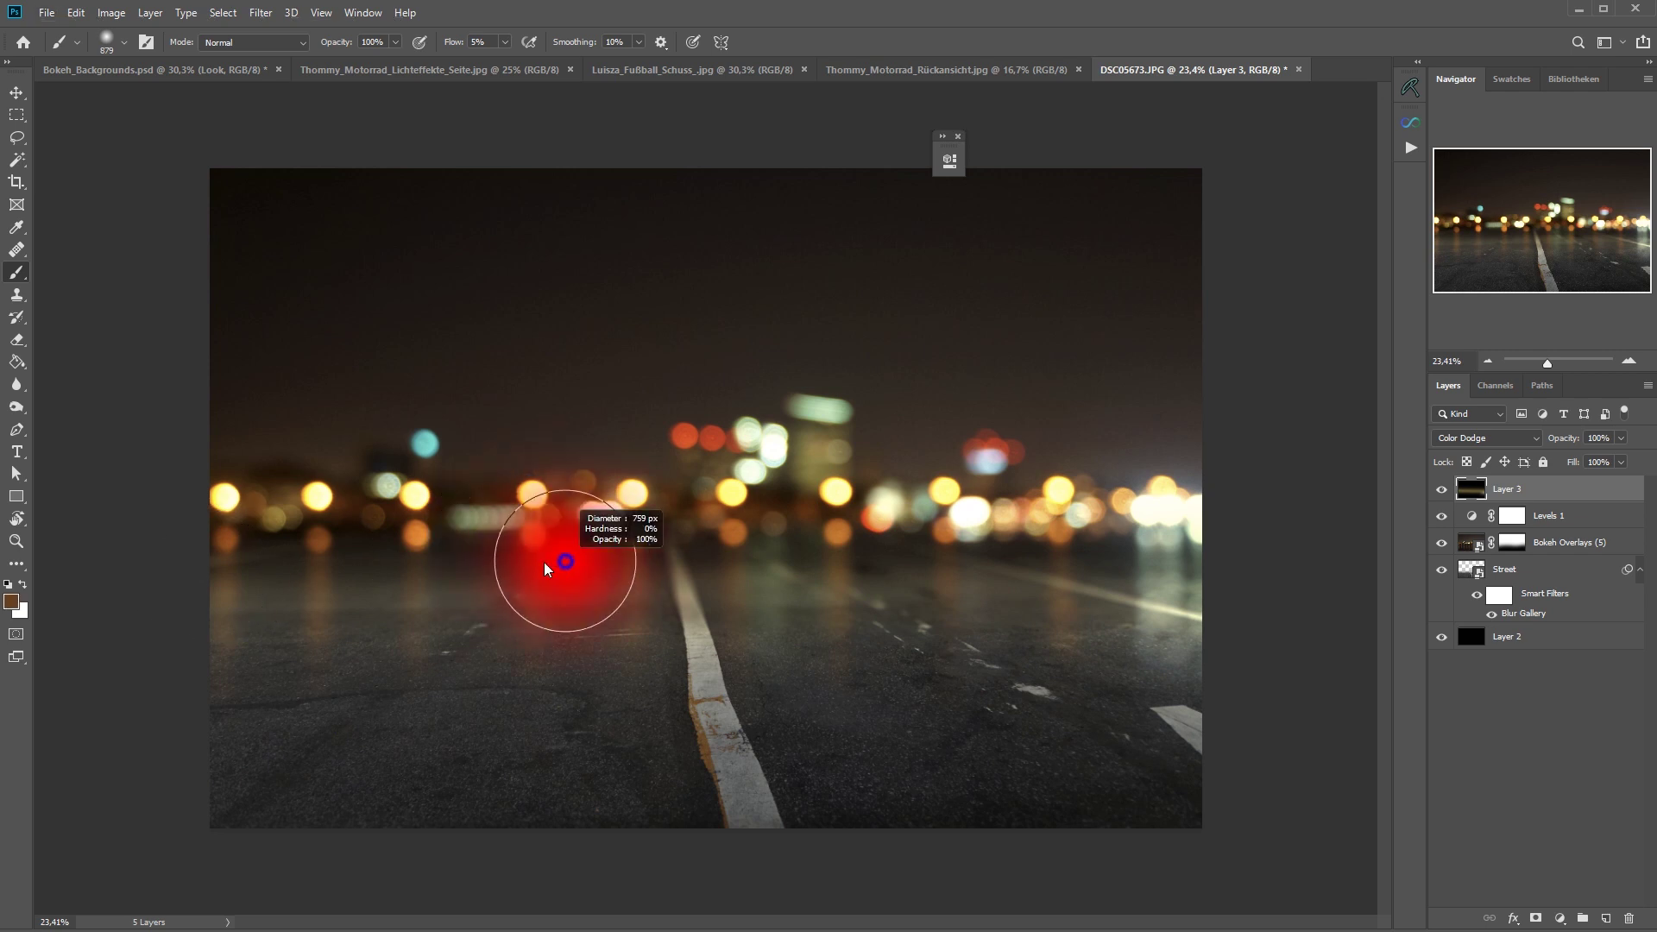
key("bracketleft")
key("bracketleft")
key("bracketleft")
key("bracketleft")
key("bracketleft")
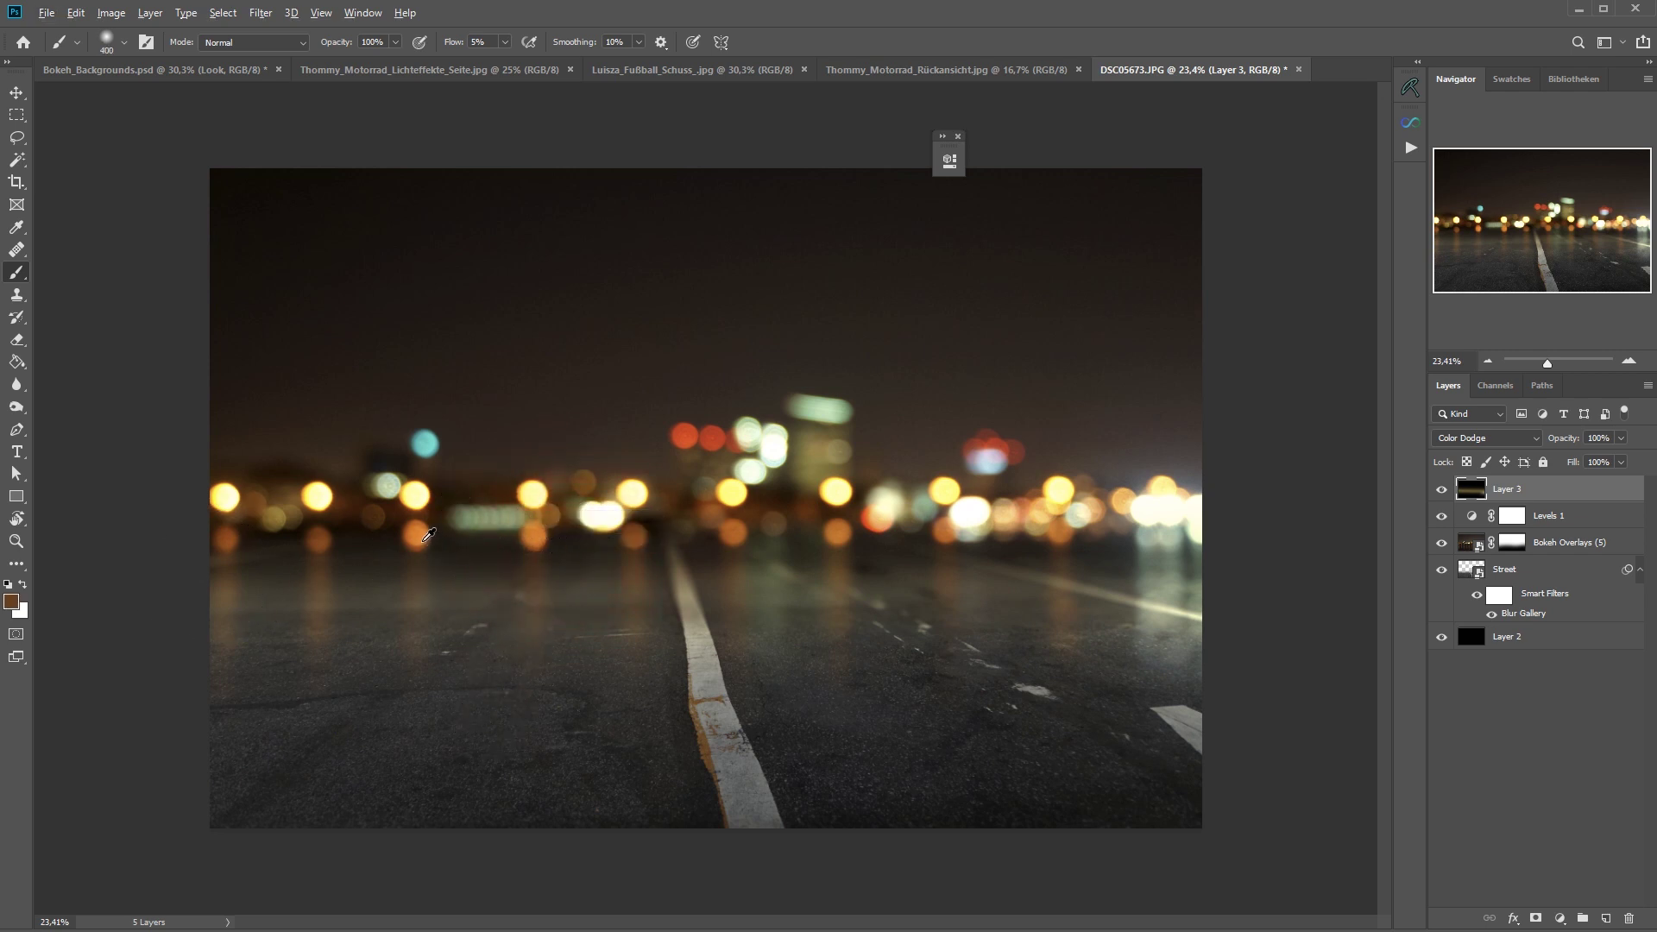
left_click(423, 552, "alt")
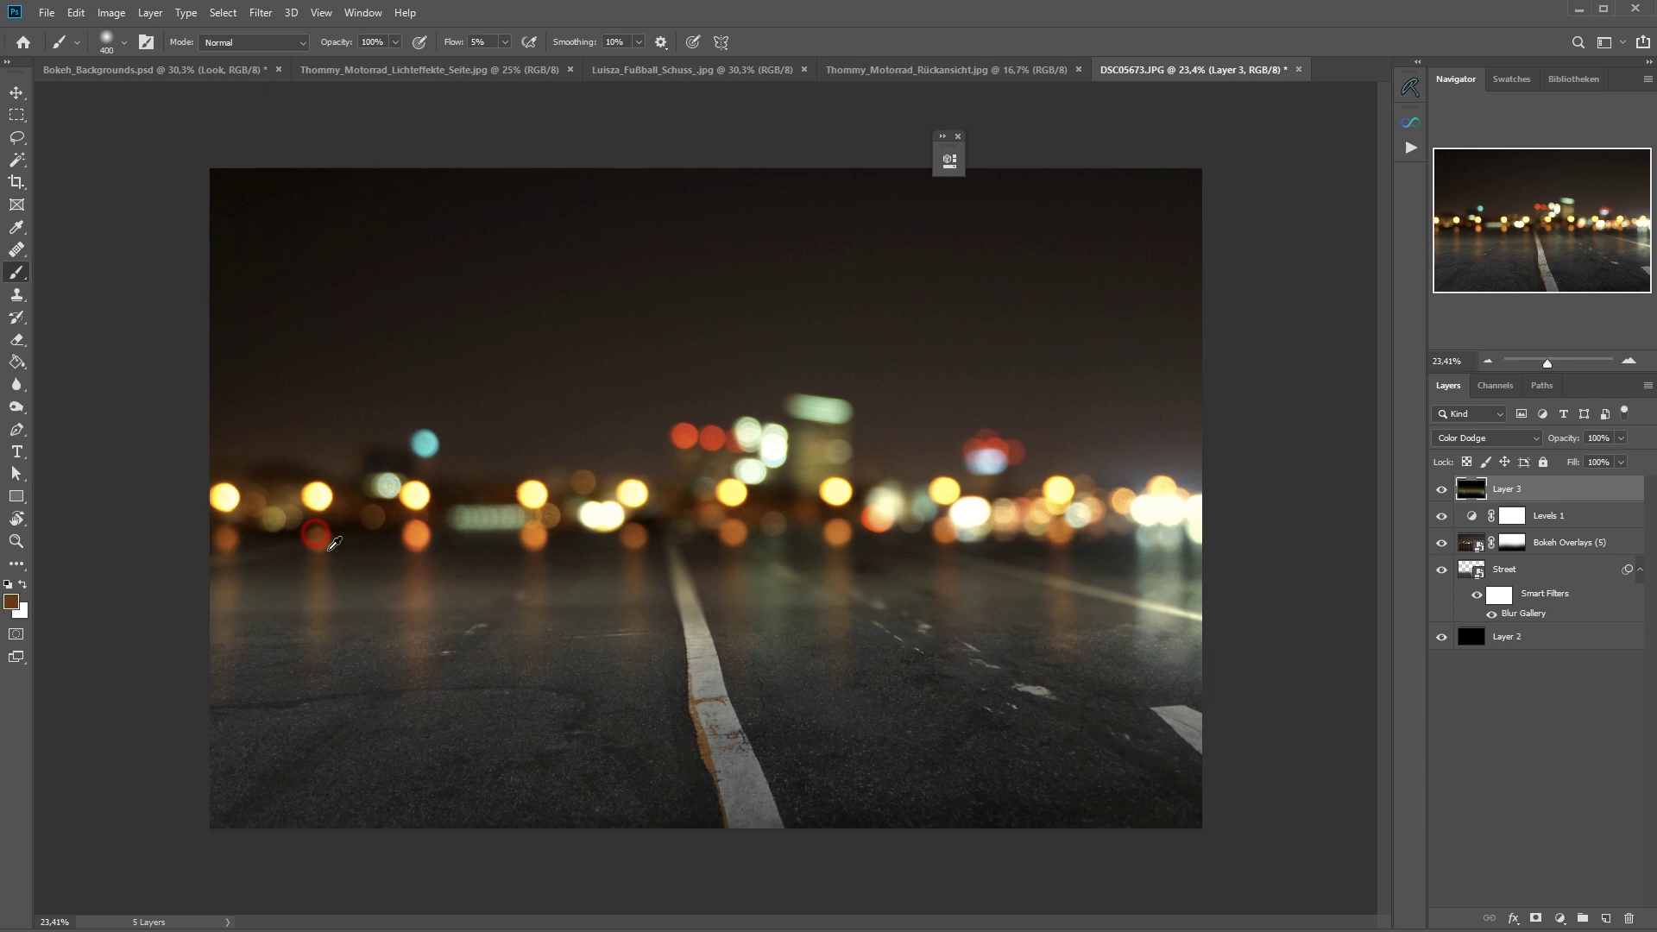
left_click(222, 535, "alt")
scroll(891, 566, "down", 1)
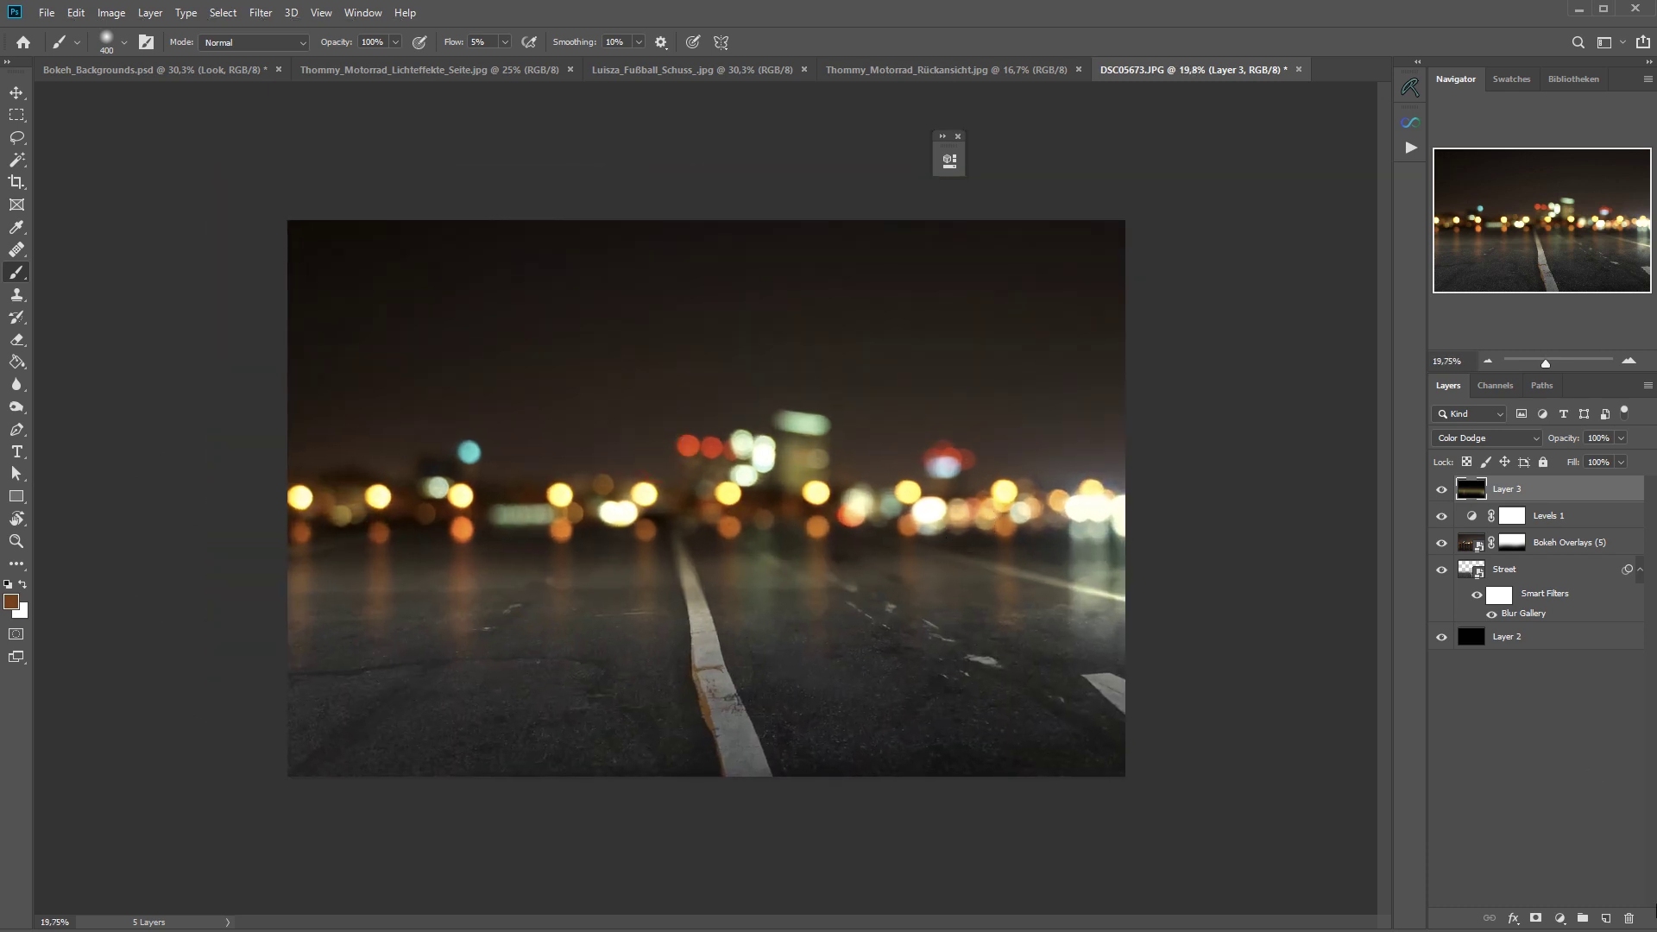
- Add Layer 4 above Layer 3 and set its blending to Screen
left_click(1605, 917)
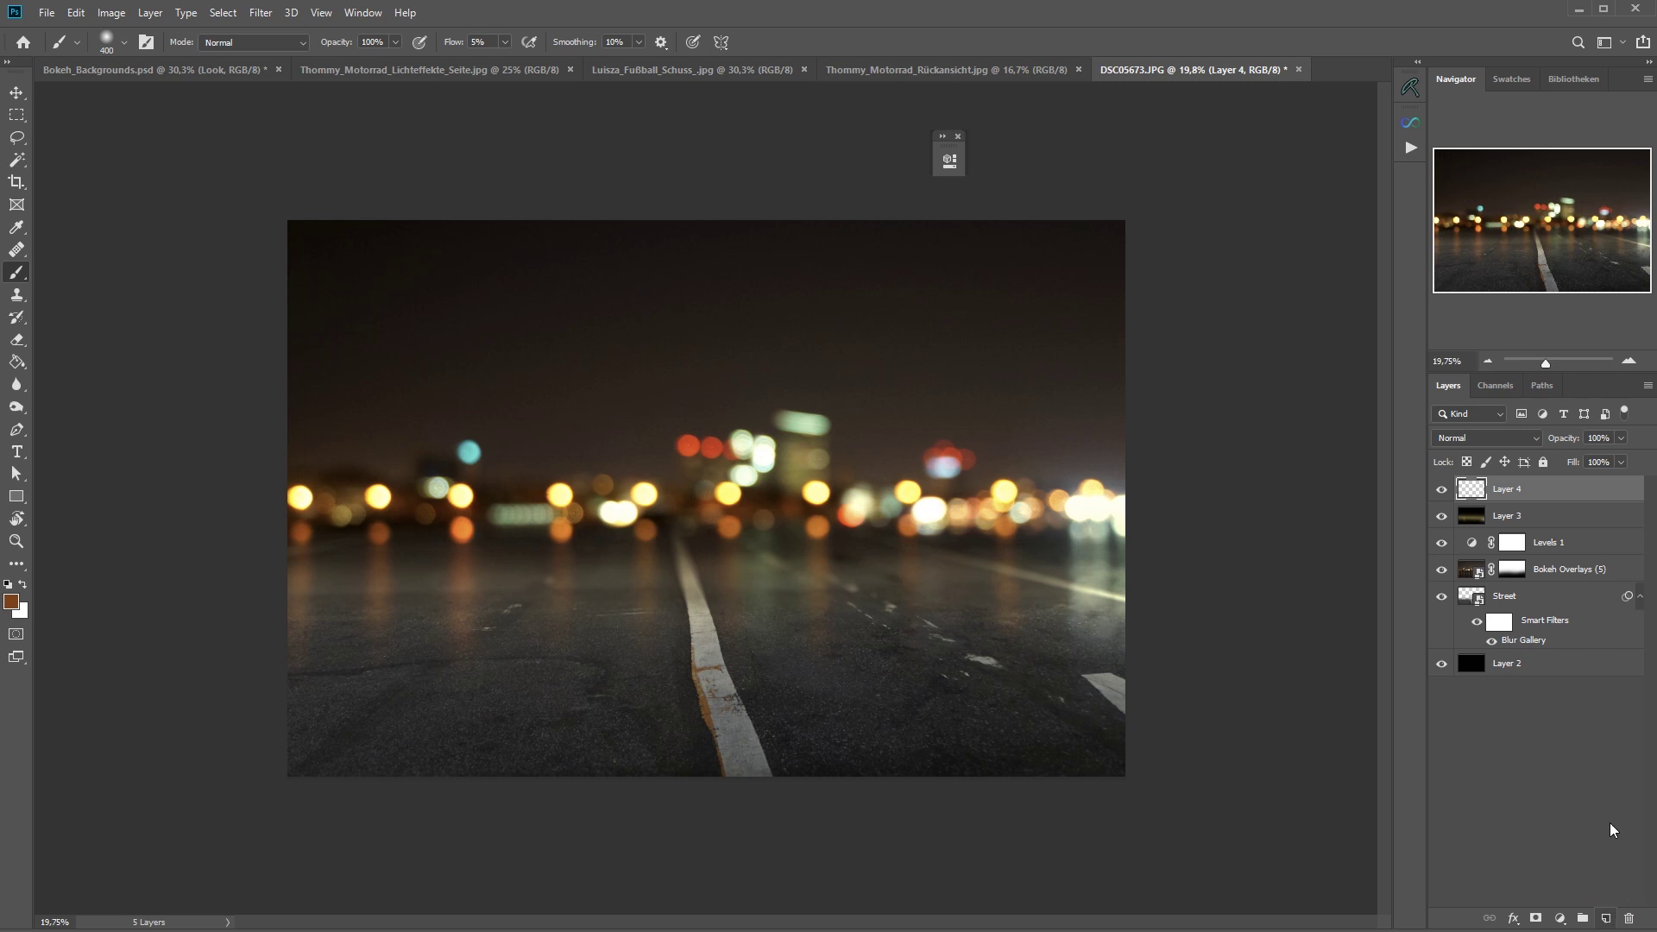
left_click(1468, 438)
left_click(1428, 581)
- Enlarge the brush to about 1180 px, sample orange, red and cream bokeh colours, then reselect Layer 3
left_click_drag(444, 620, 498, 609)
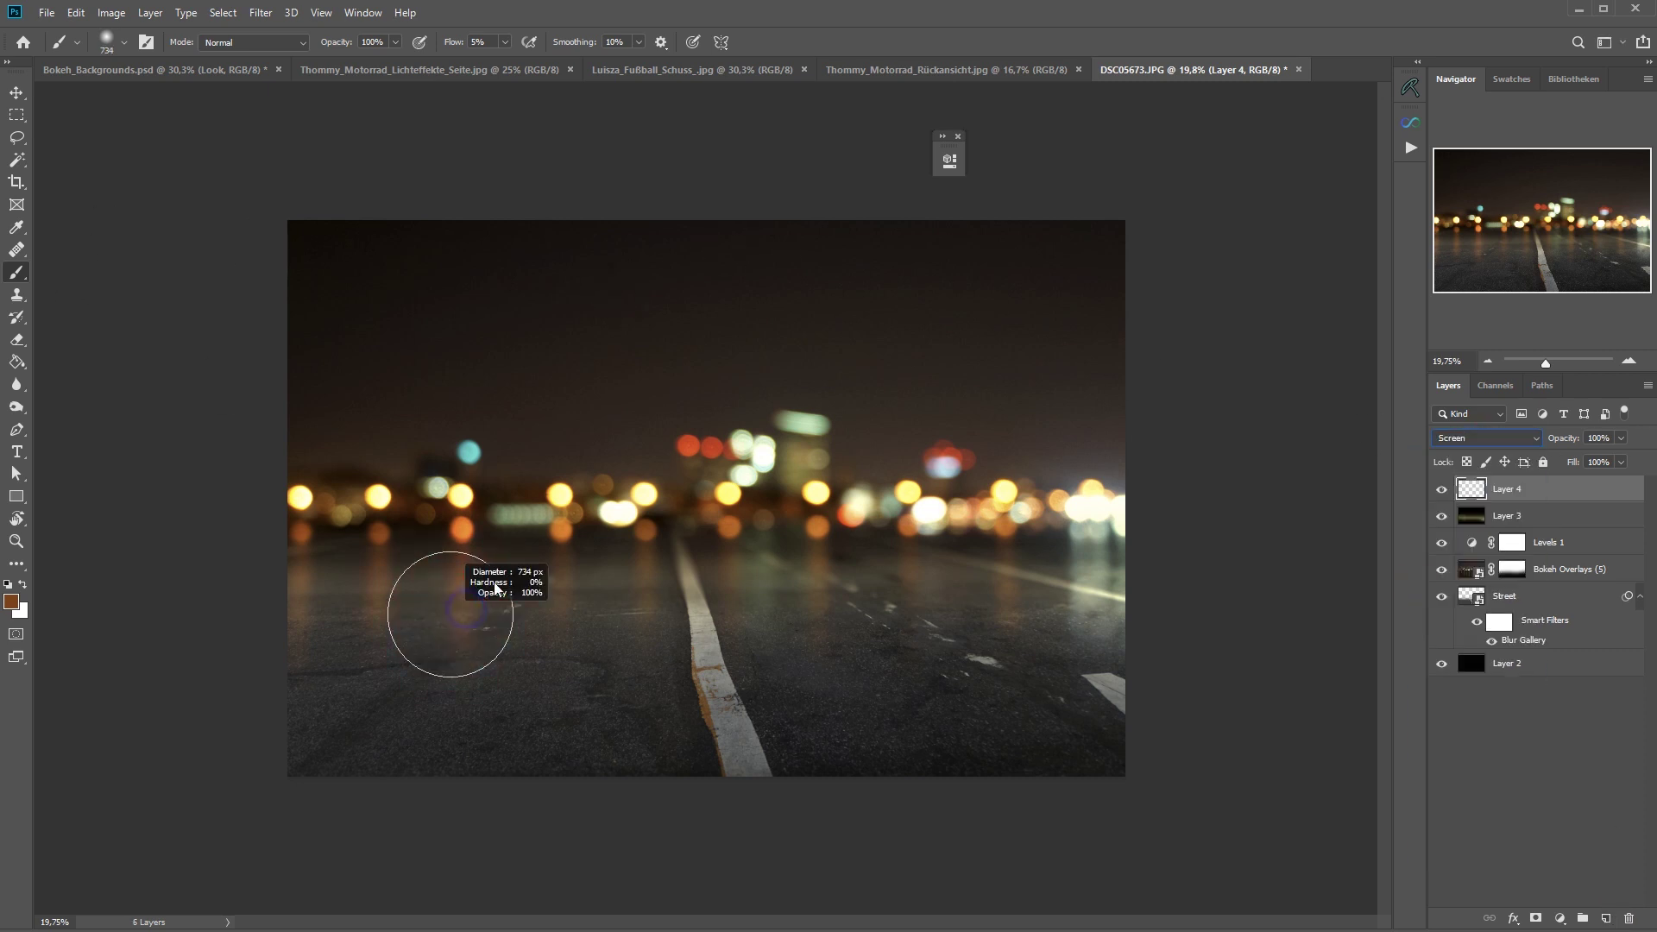
left_click(459, 526, "alt")
left_click_drag(471, 537, 518, 537)
left_click(691, 465, "alt")
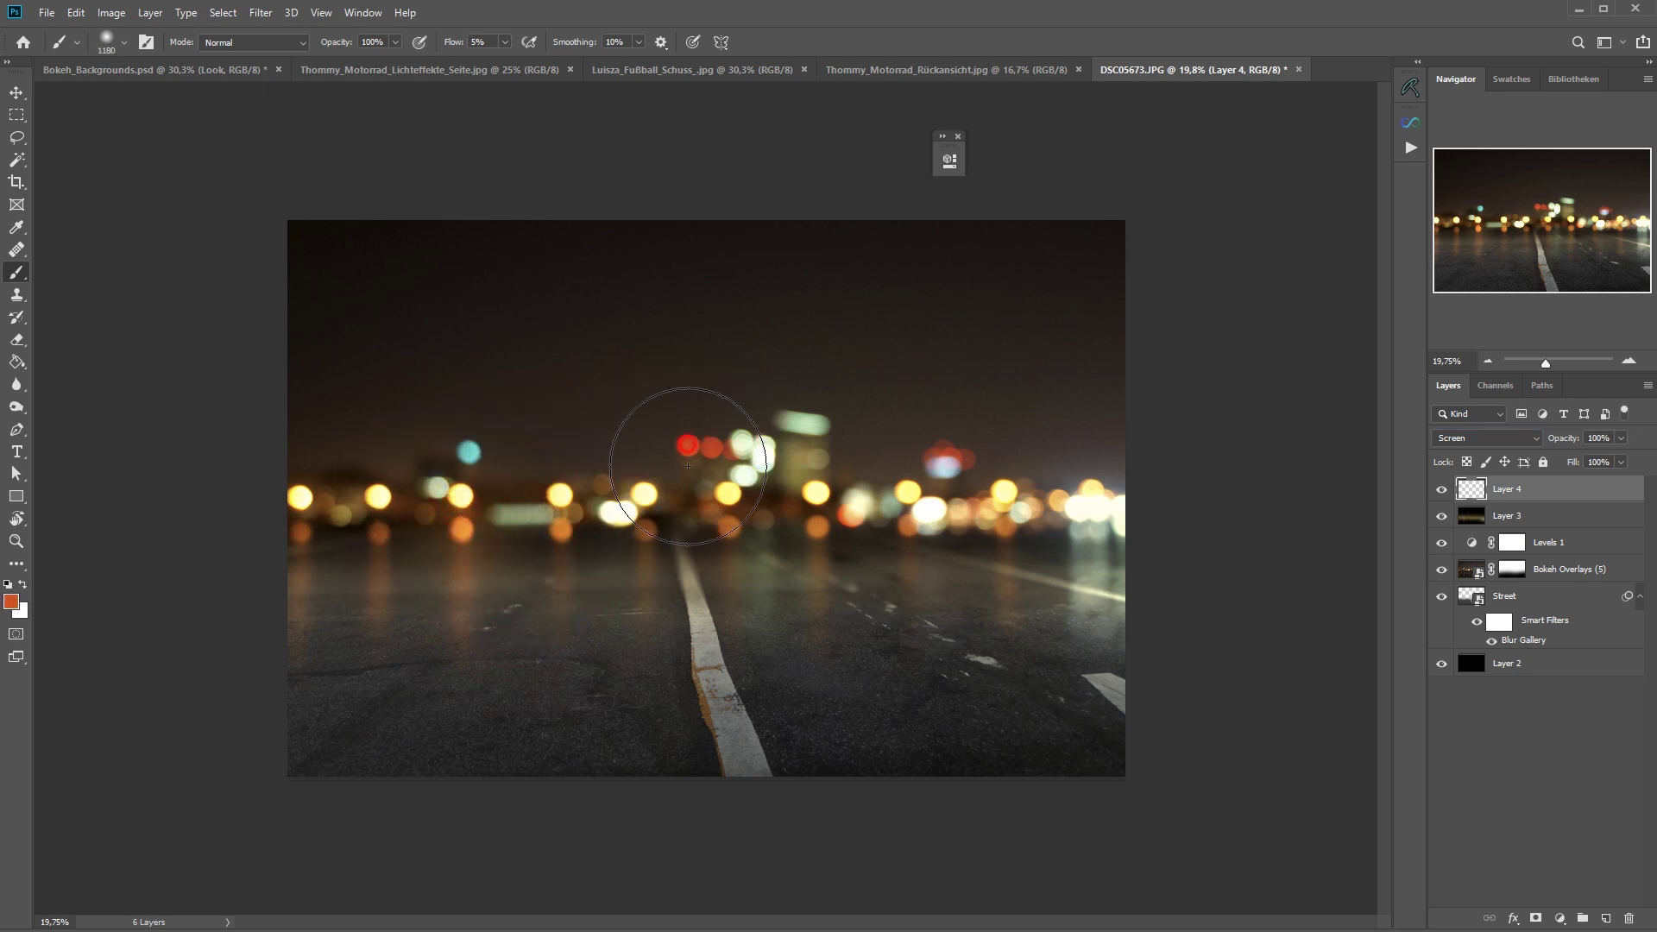
left_click_drag(900, 490, 1113, 509)
left_click(1575, 527)
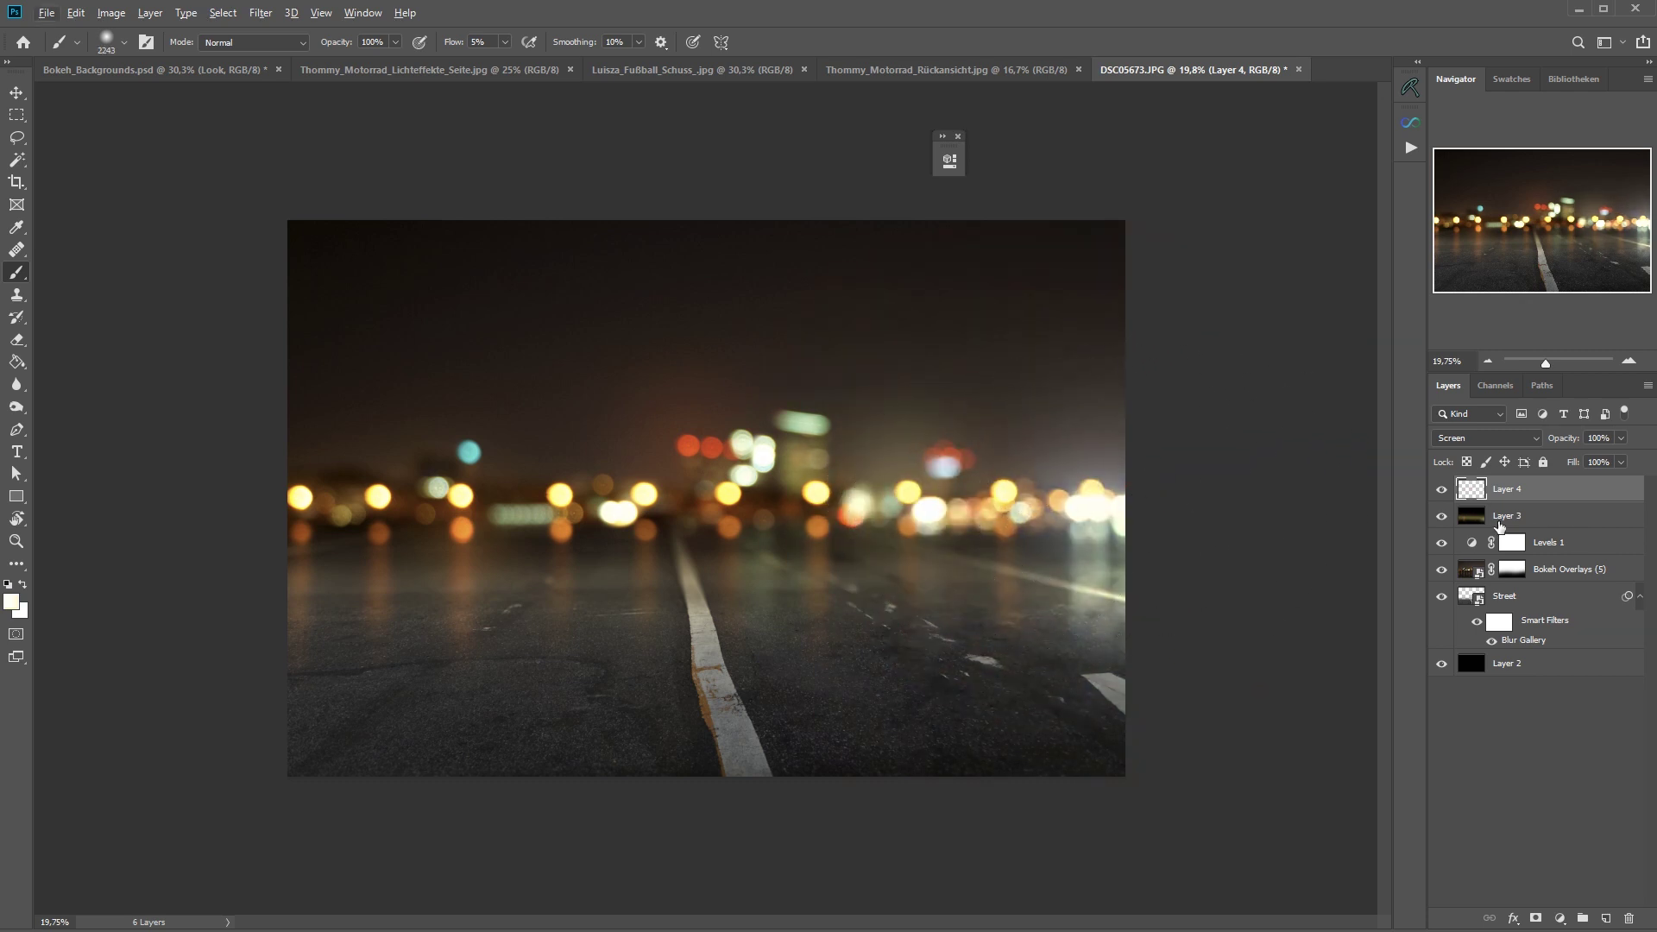
left_click(1072, 715)
key("v")
scroll(715, 547, "down", 1)
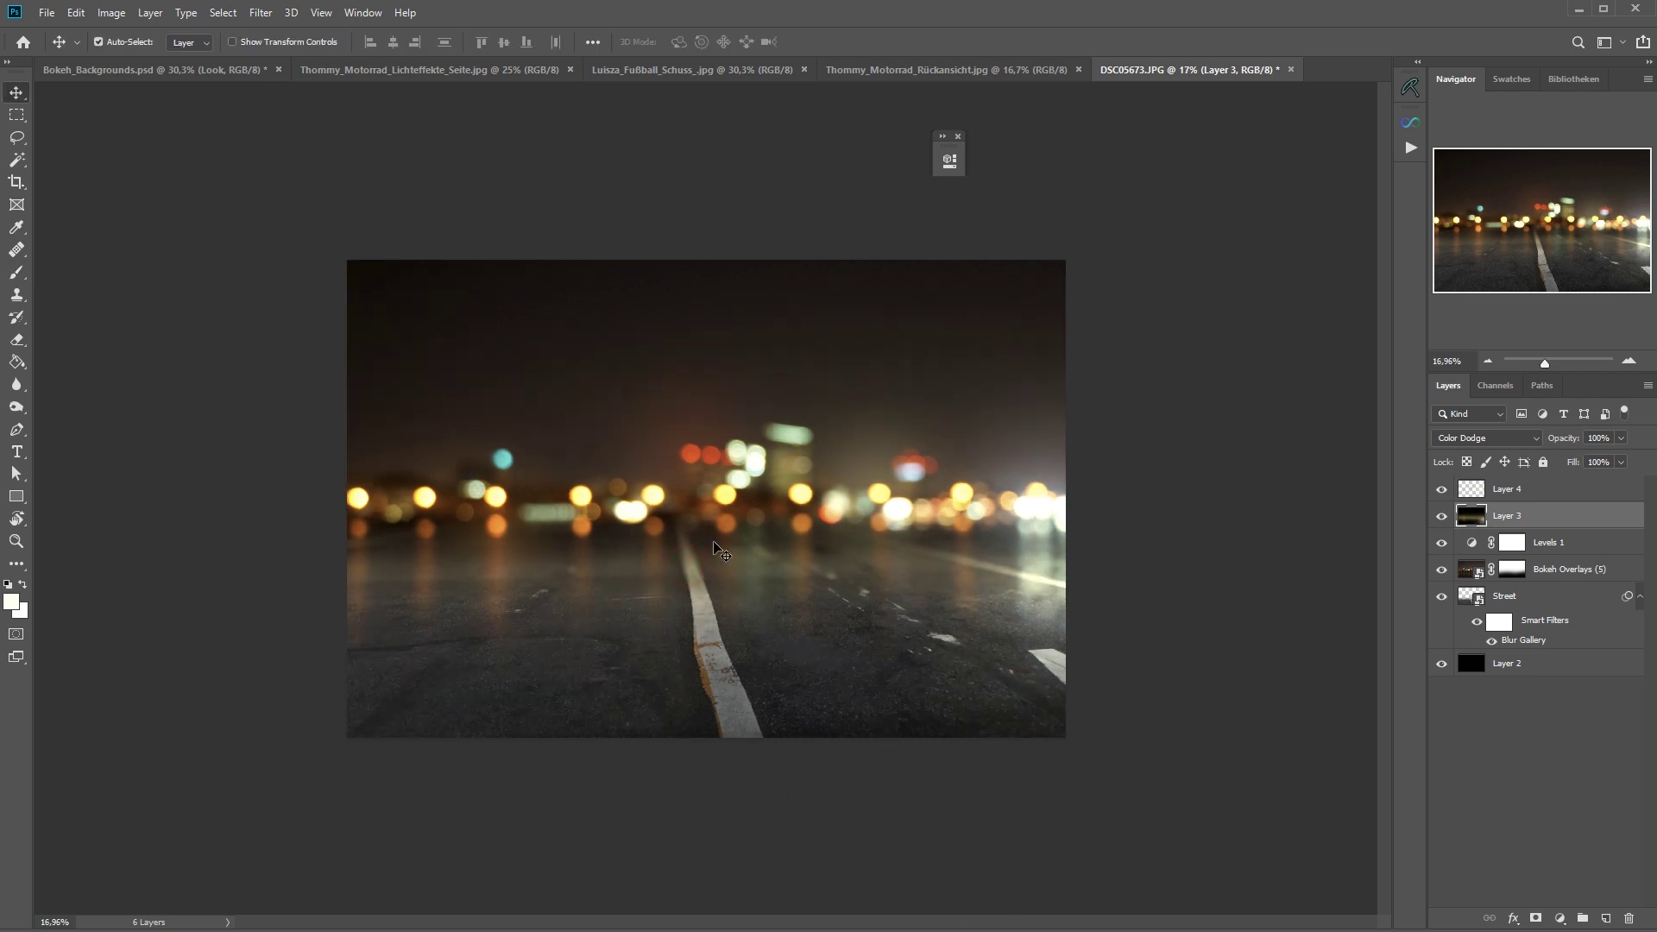